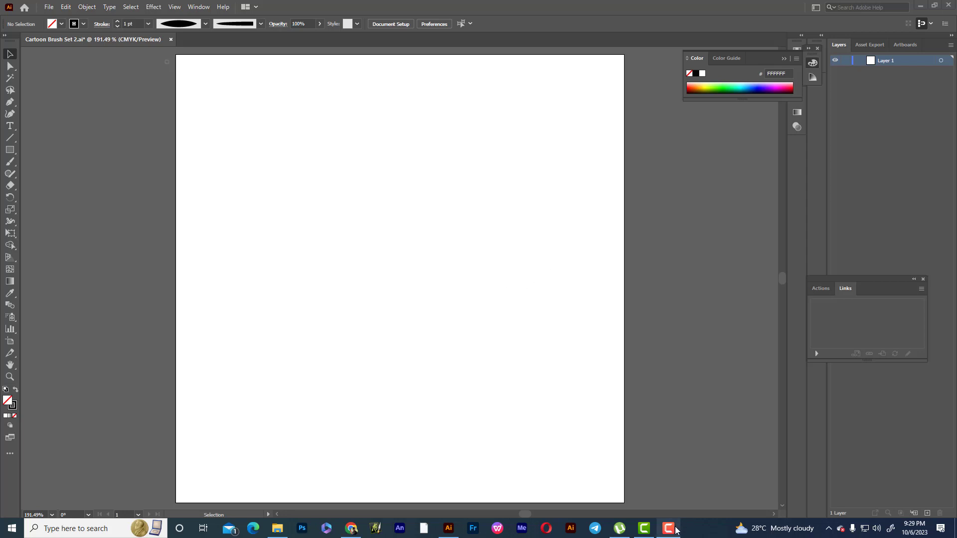
Bring the browser's Pinterest pin of the Bruce Lee painting to the front
left_click(352, 529)
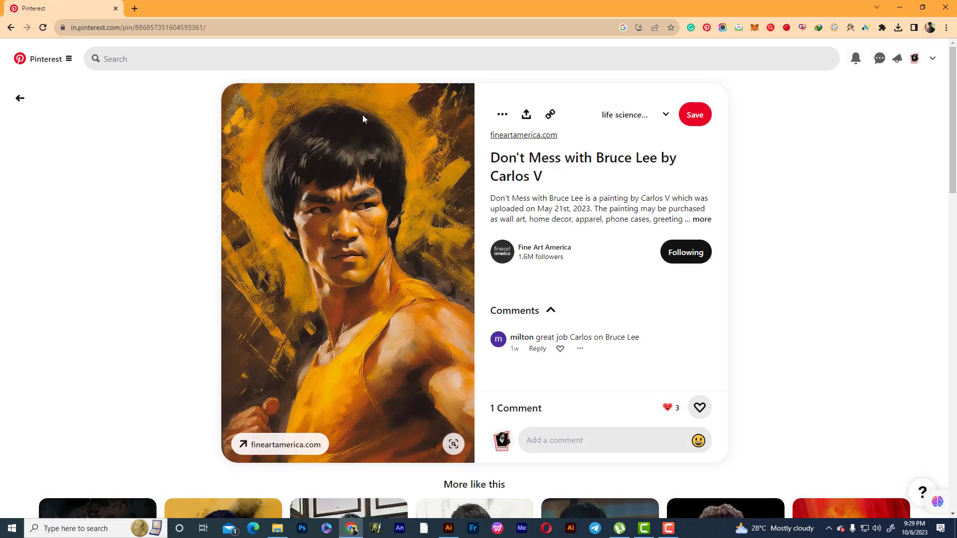
Screenshot the Bruce Lee painting region, copy it, and return to Illustrator
left_click(829, 528)
left_click(789, 449)
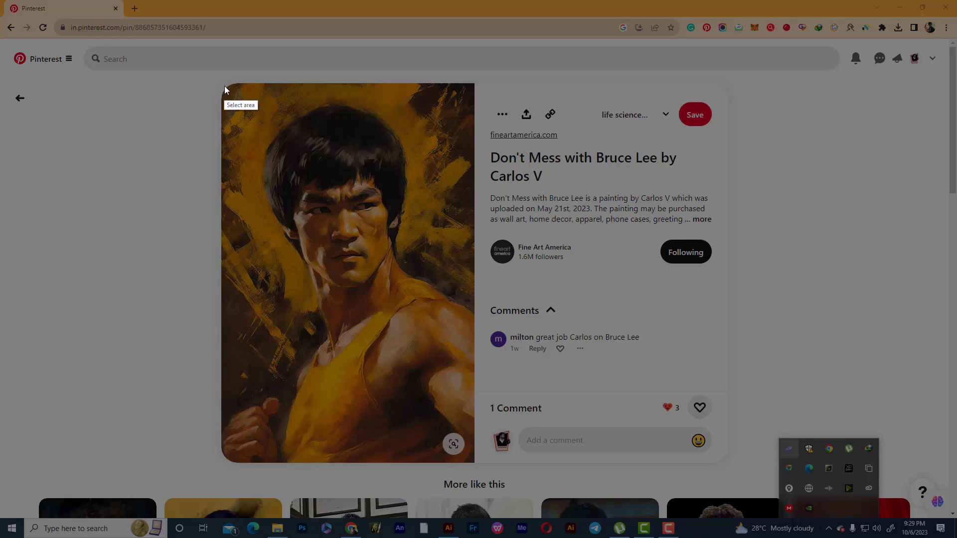
mouse_move(225, 86)
left_mouse_down()
mouse_move(384, 445)
mouse_move(472, 462)
left_mouse_up()
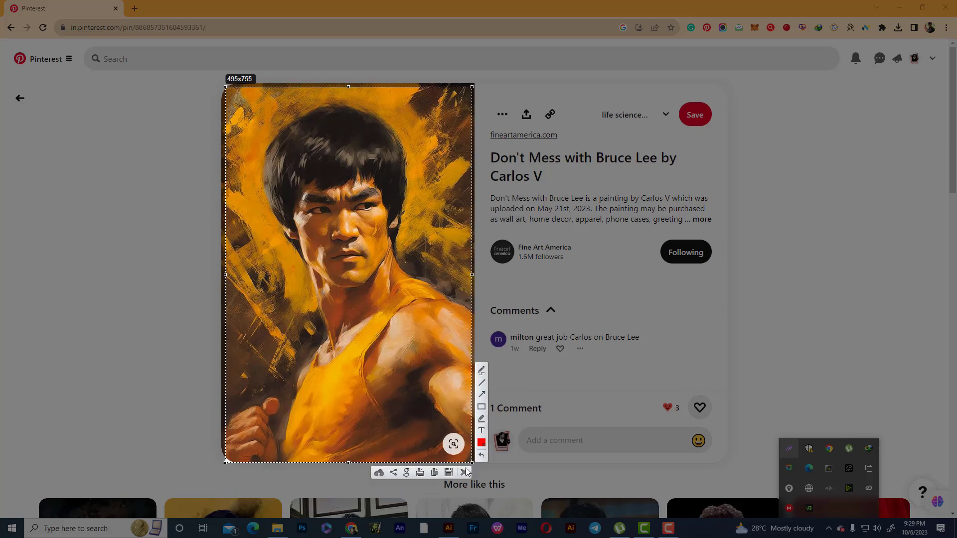
left_click(435, 472)
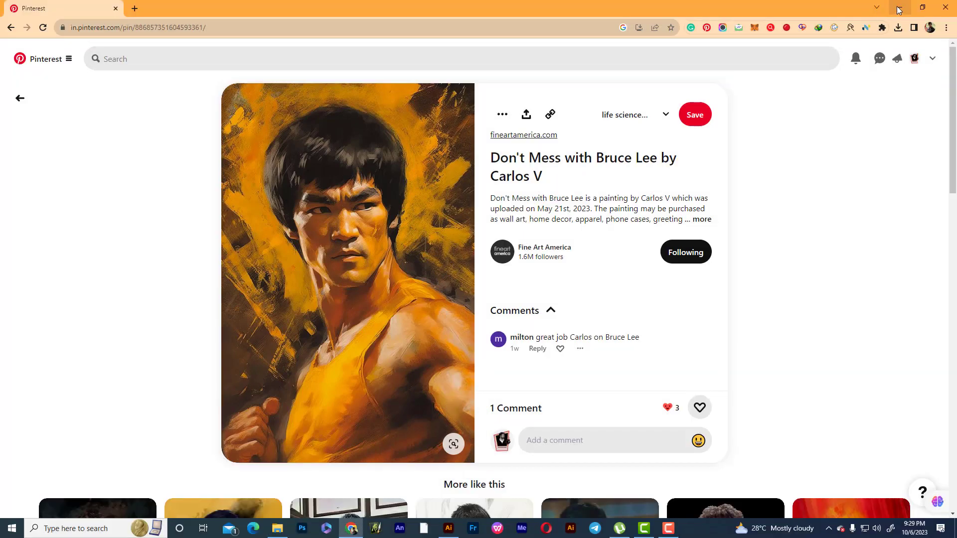
key("alt+Tab")
Paste the painting, scale it to about 2.6 in wide, and move it left
key("ctrl+v")
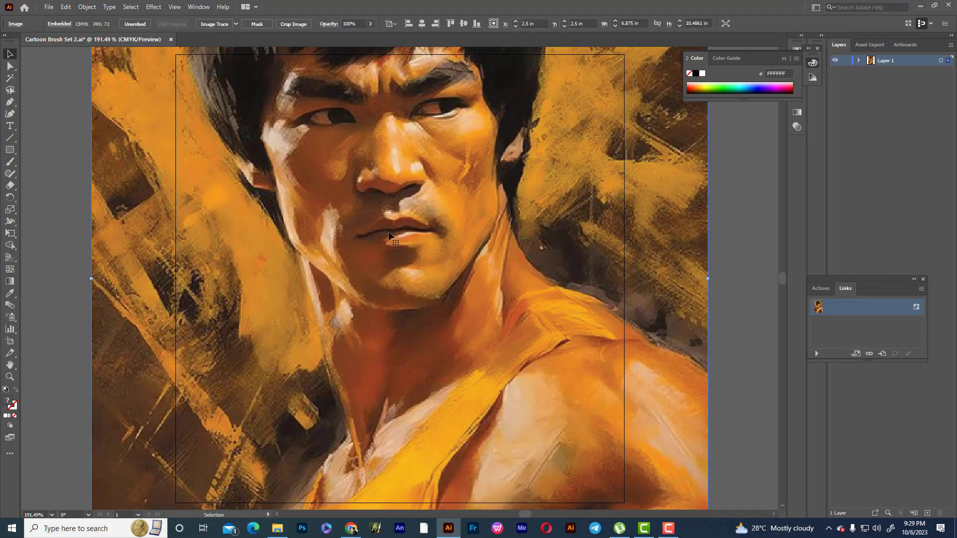
key("ctrl+minus")
key("ctrl+minus")
key("ctrl+minus")
key("ctrl+plus")
key("ctrl+plus")
scroll(403, 239, "up", 2)
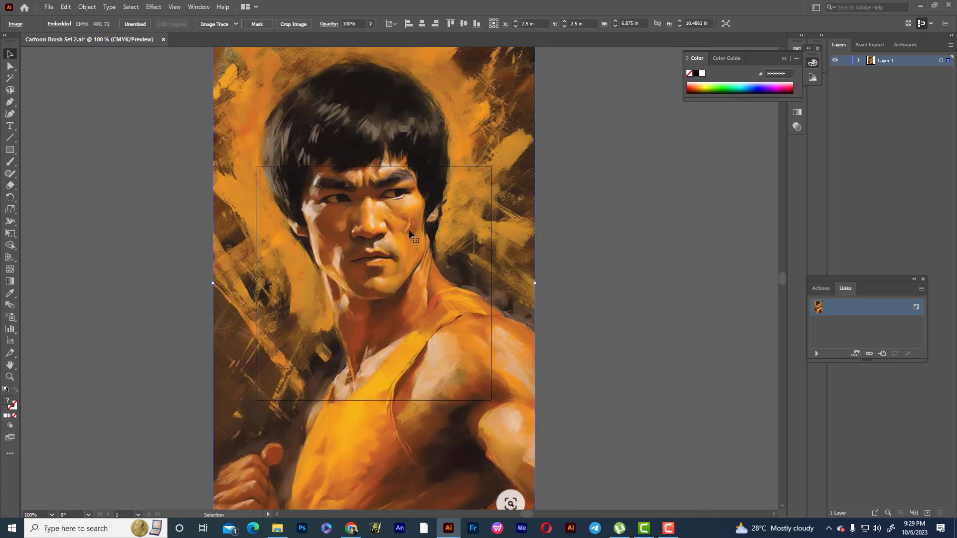
scroll(409, 229, "up", 1)
left_click_drag(535, 85, 434, 237)
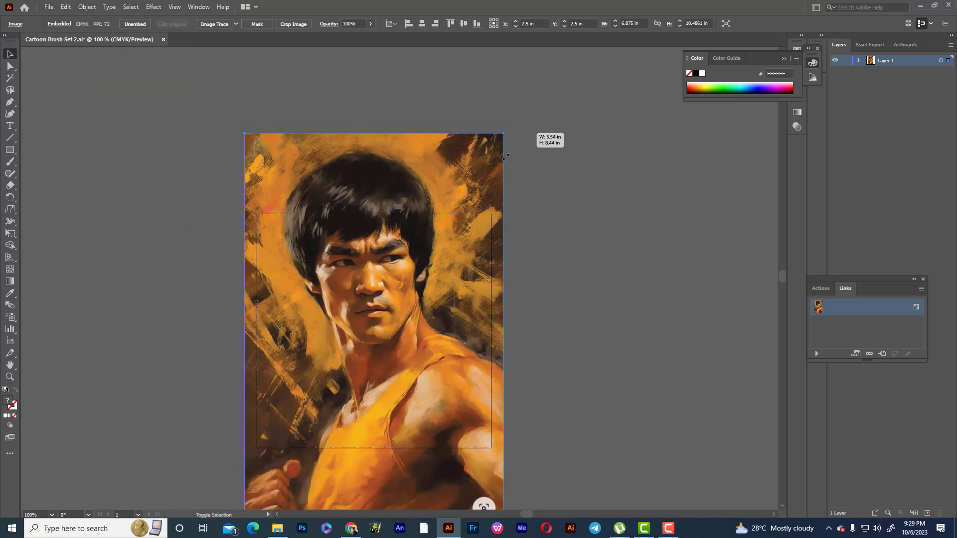
left_click_drag(401, 298, 199, 253)
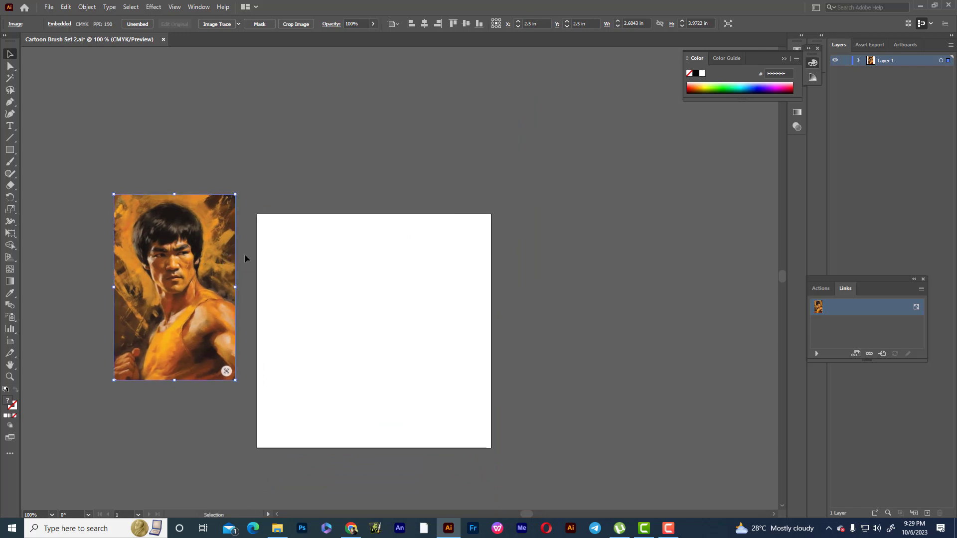
Shrink the painting further and settle it just left of the artboard
scroll(245, 255, "down", 3)
scroll(232, 260, "up", 5)
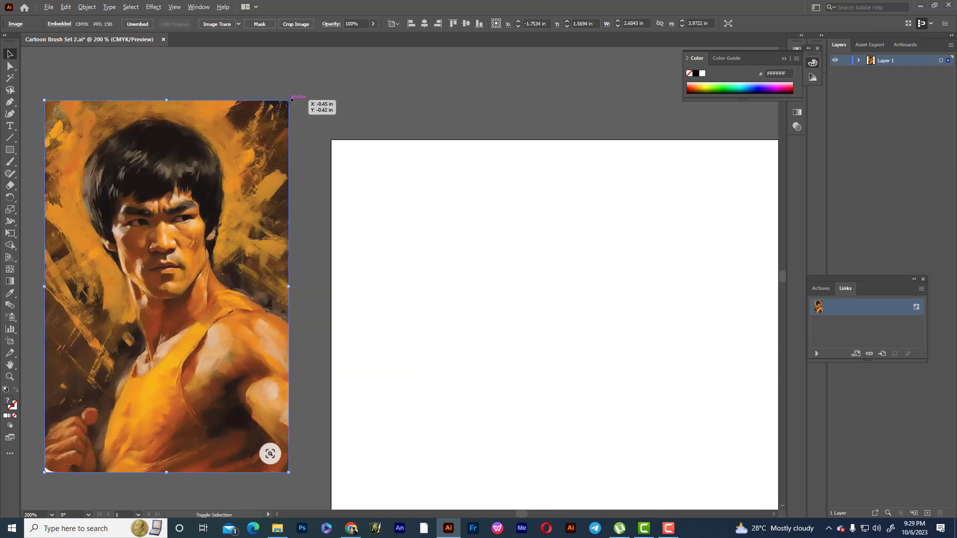
left_click_drag(288, 100, 252, 155)
mouse_move(208, 225)
left_mouse_down()
mouse_move(354, 210)
mouse_move(262, 191)
left_mouse_up()
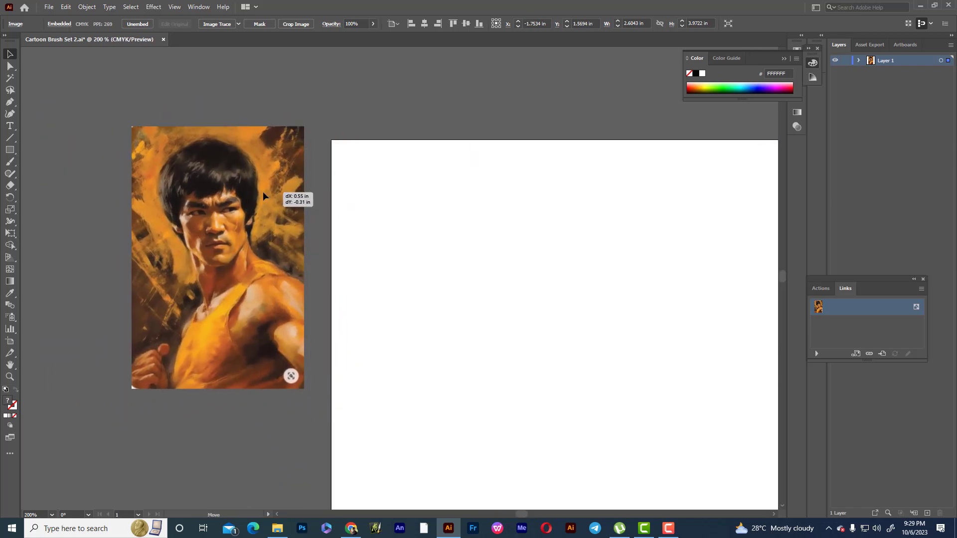
scroll(331, 207, "down", 1)
scroll(379, 206, "down", 3)
scroll(406, 227, "up", 1)
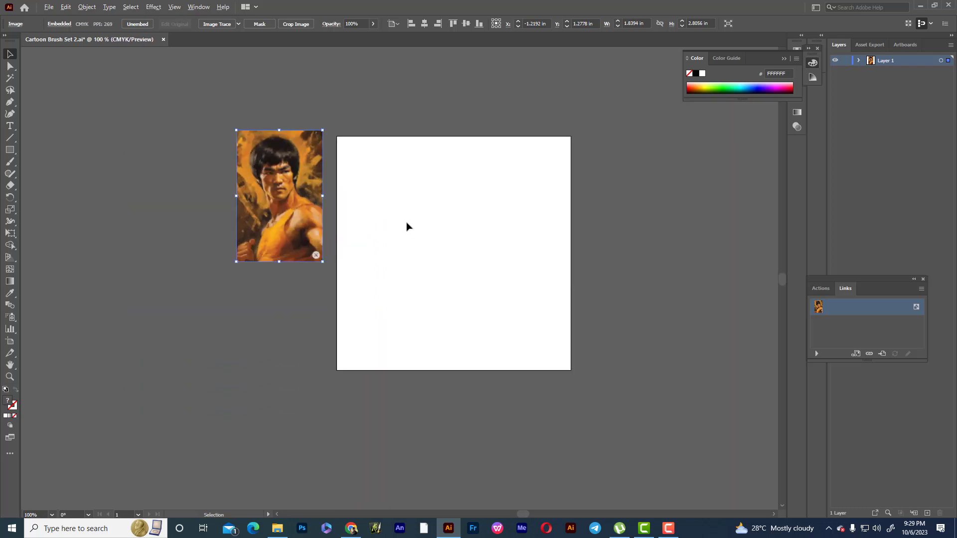
scroll(471, 283, "down", 2)
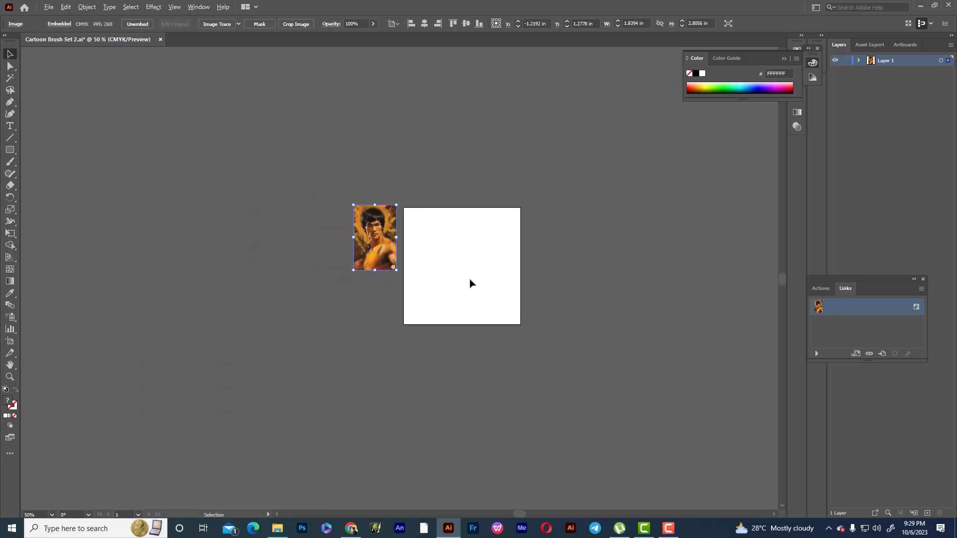
scroll(470, 282, "up", 2)
scroll(468, 299, "up", 1)
scroll(486, 276, "up", 2)
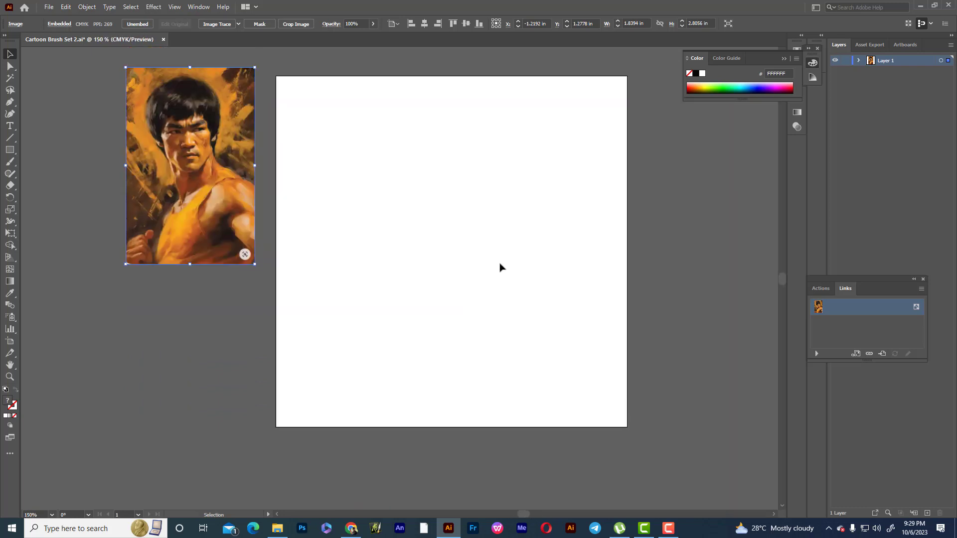
left_click_drag(191, 165, 198, 203)
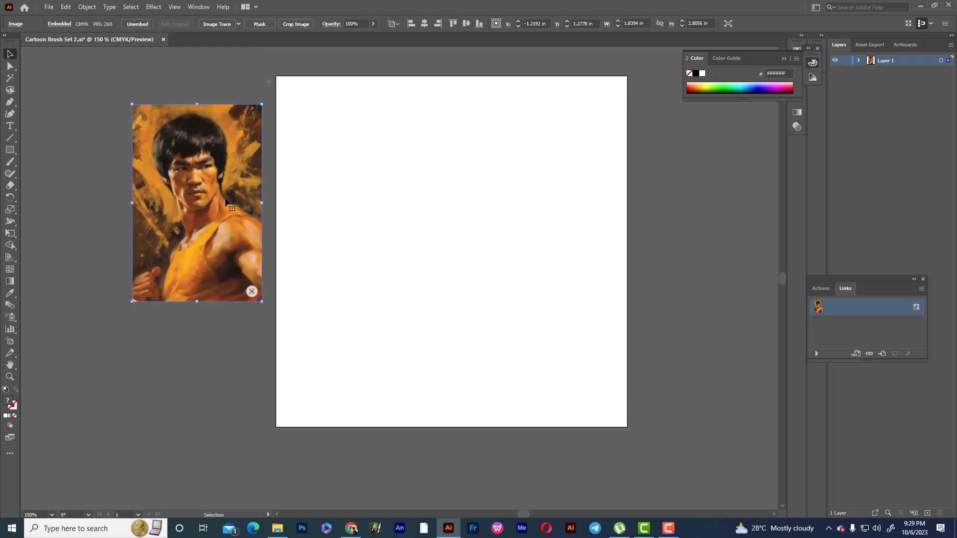
left_click(367, 199)
Enlarge the artboard up and right to about 6.3 by 6.2 inches
left_click(10, 341)
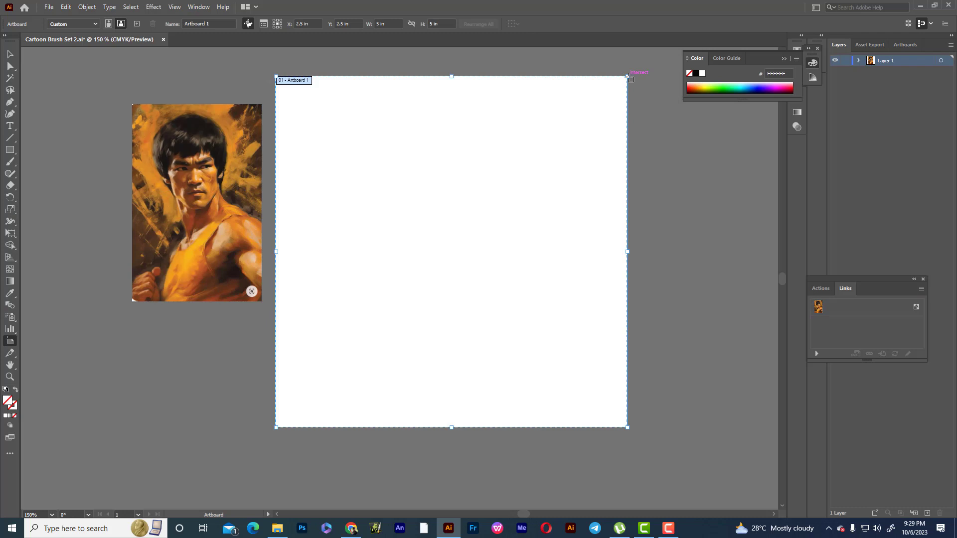
left_click_drag(628, 77, 719, 193)
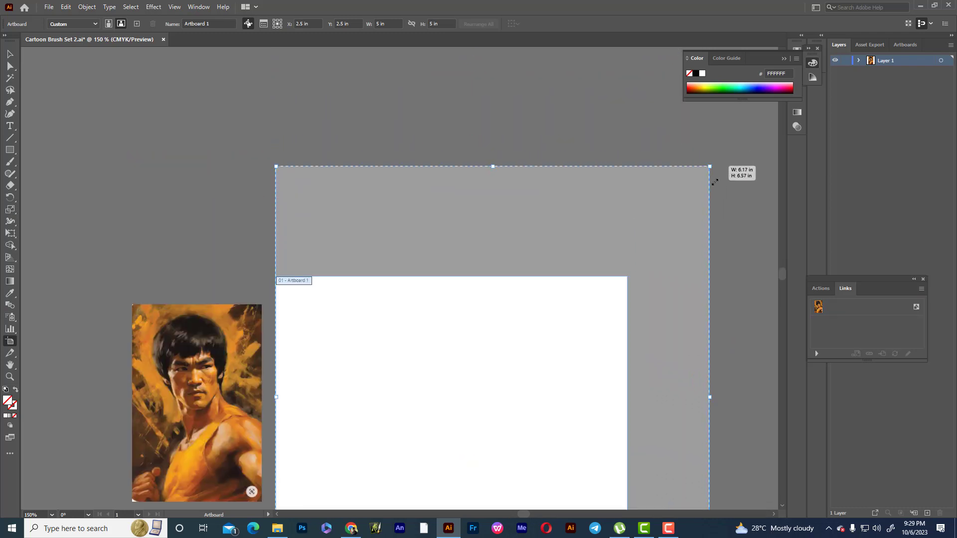
scroll(712, 189, "down", 5)
scroll(688, 188, "down", 1)
scroll(549, 187, "down", 2)
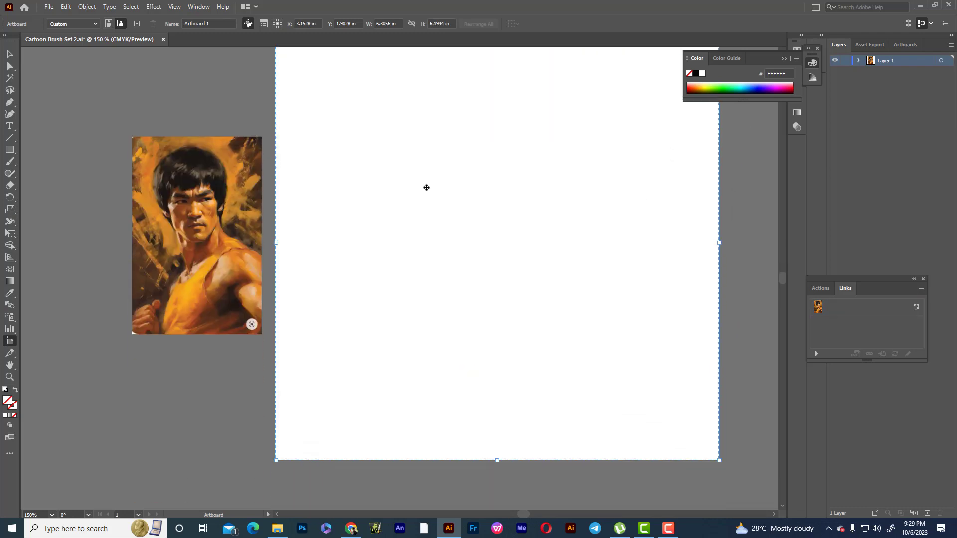
Move the portrait onto the artboard's top-left corner
left_click(10, 54)
scroll(173, 107, "up", 2)
left_click_drag(206, 284, 354, 180)
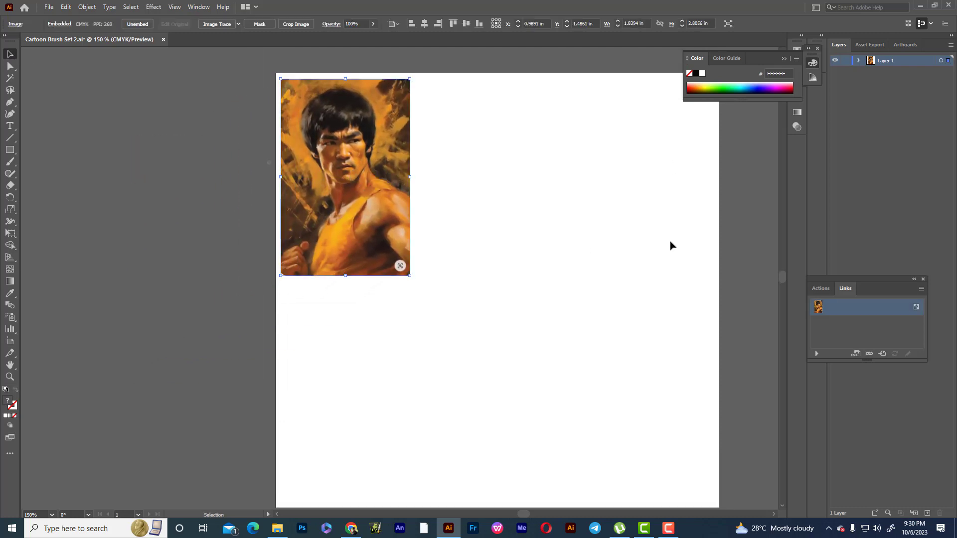
scroll(636, 323, "down", 2)
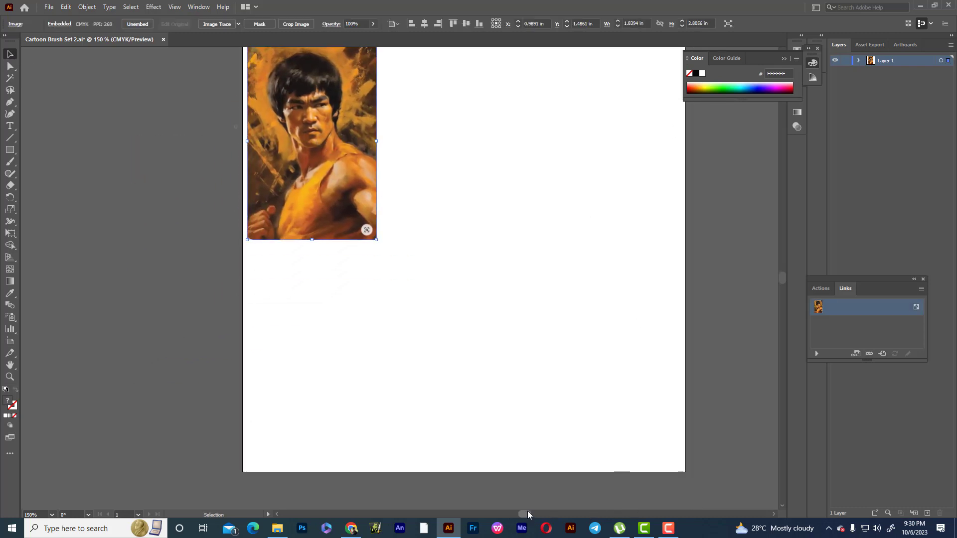
scroll(527, 510, "right", 10)
scroll(454, 419, "up", 3)
scroll(341, 328, "down", 2)
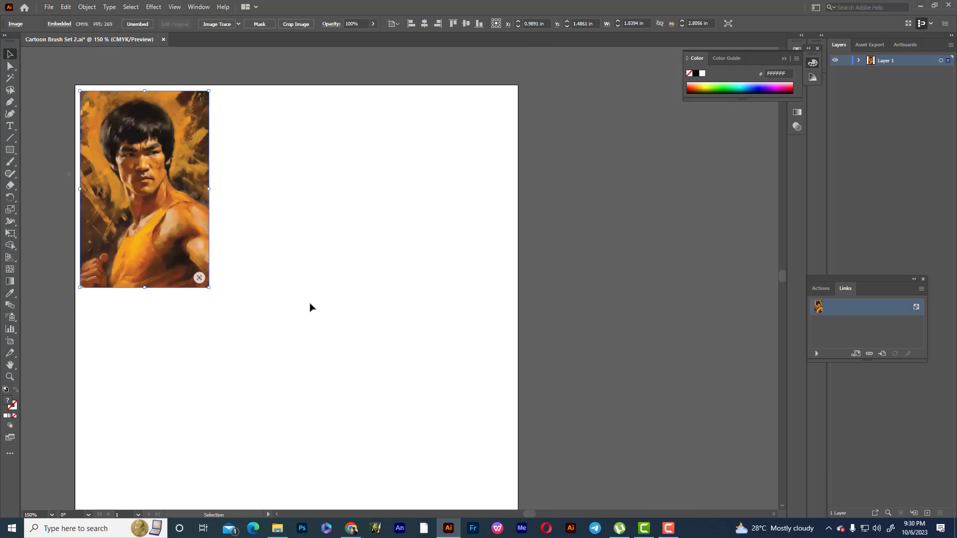
scroll(311, 307, "down", 3)
scroll(399, 279, "up", 1)
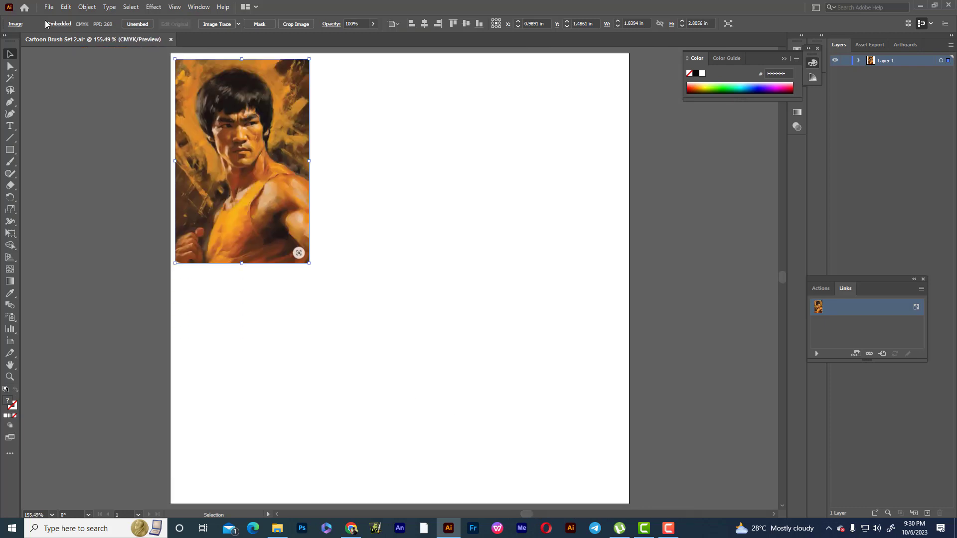
left_click(480, 237)
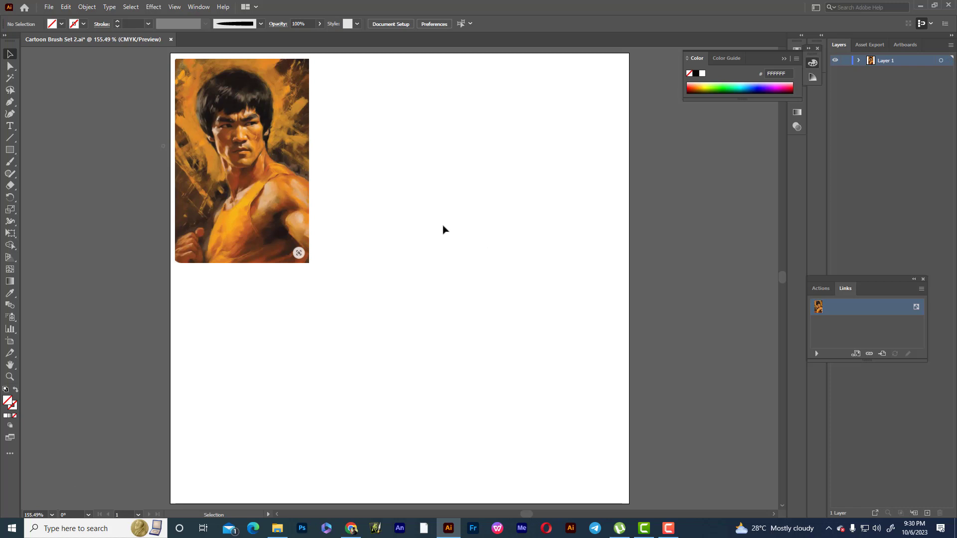
Shrink the portrait to about 1.5 by 2.3 inches
left_click(296, 218)
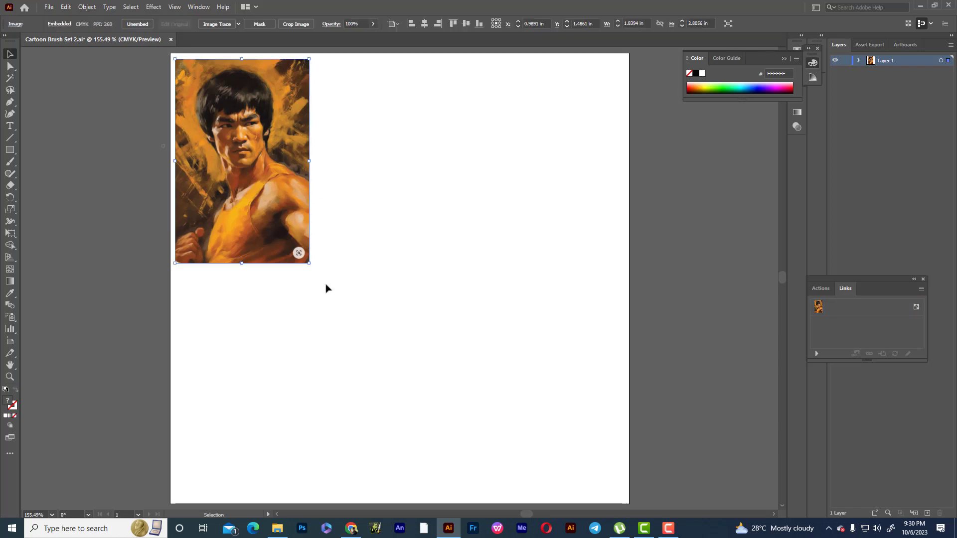
left_click_drag(309, 263, 304, 244)
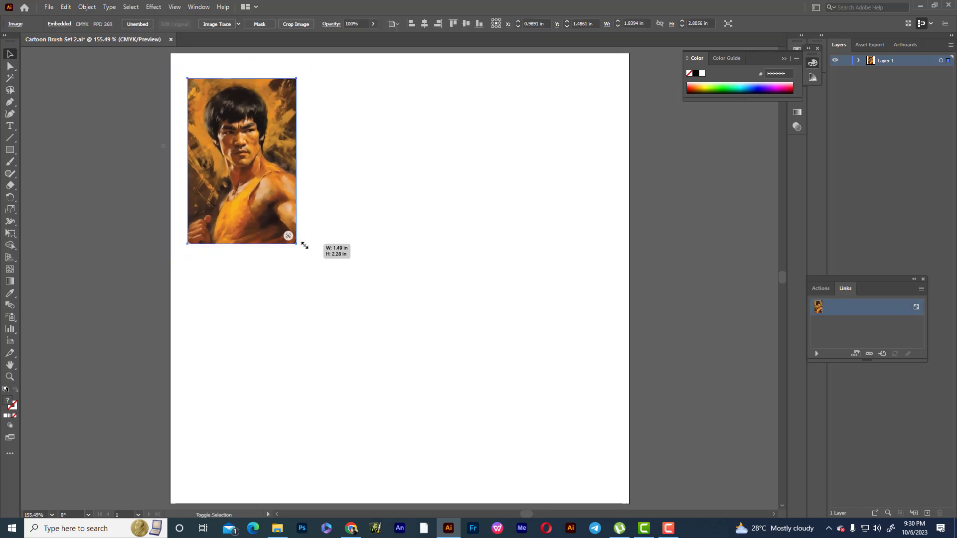
left_click_drag(276, 187, 270, 172)
left_click(402, 193)
scroll(414, 203, "down", 1)
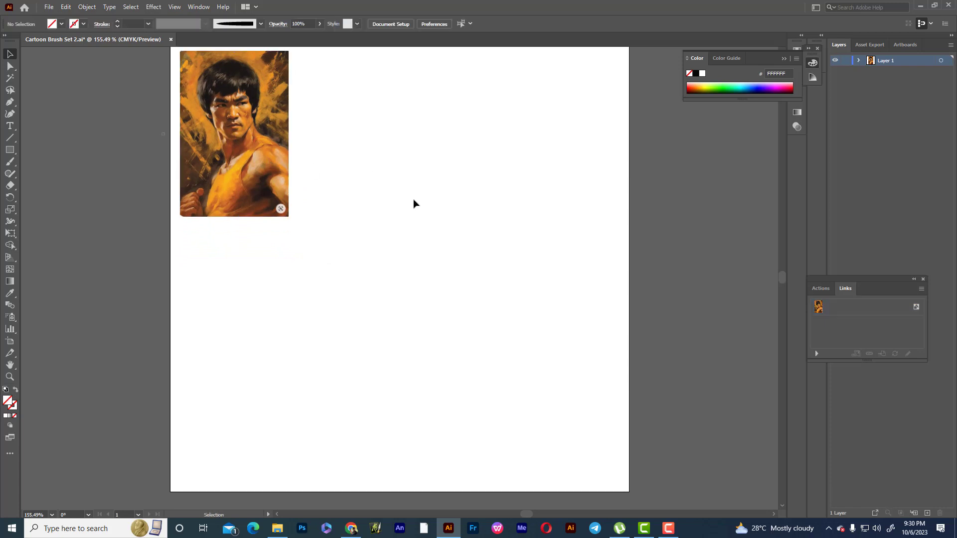
scroll(422, 215, "up", 1)
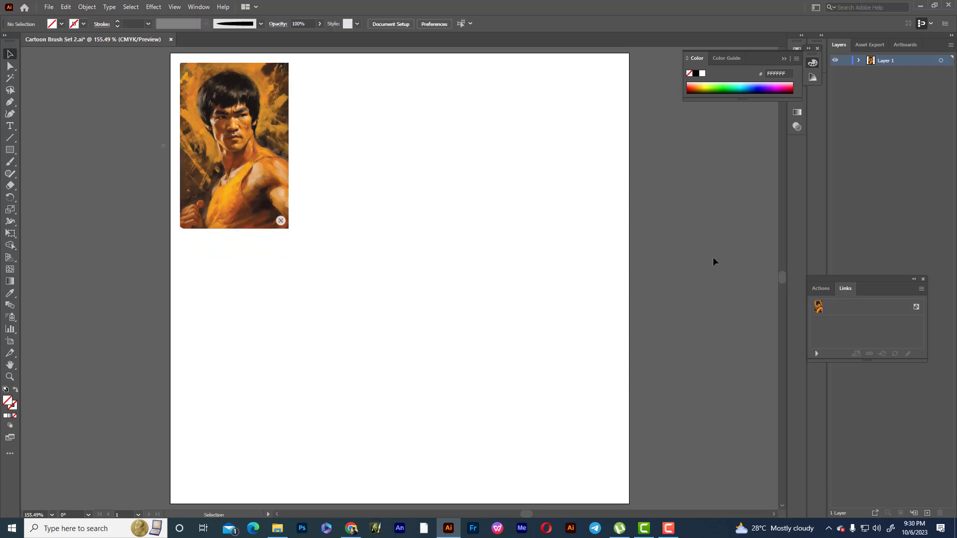
Choose the Paintbrush with a black #000000 stroke colour
left_click(13, 160)
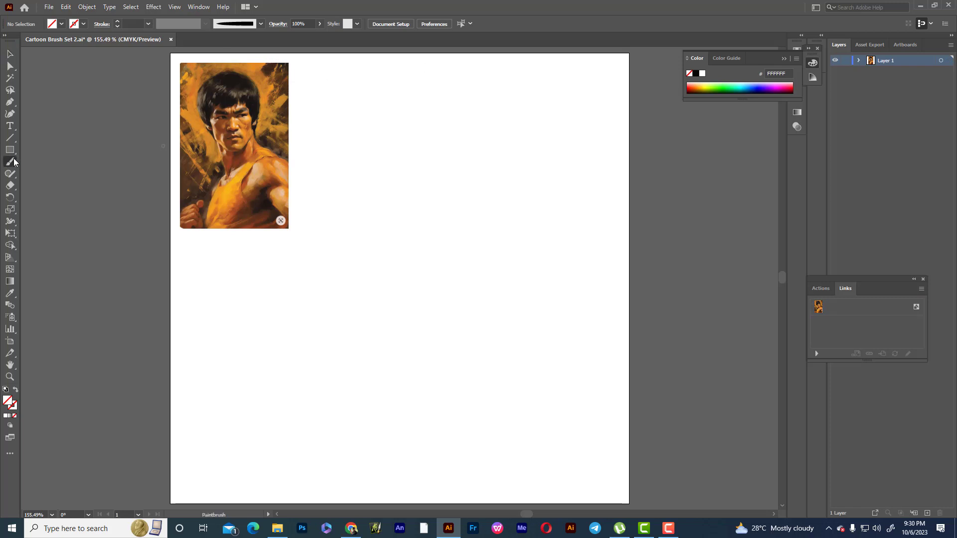
double_click(14, 405)
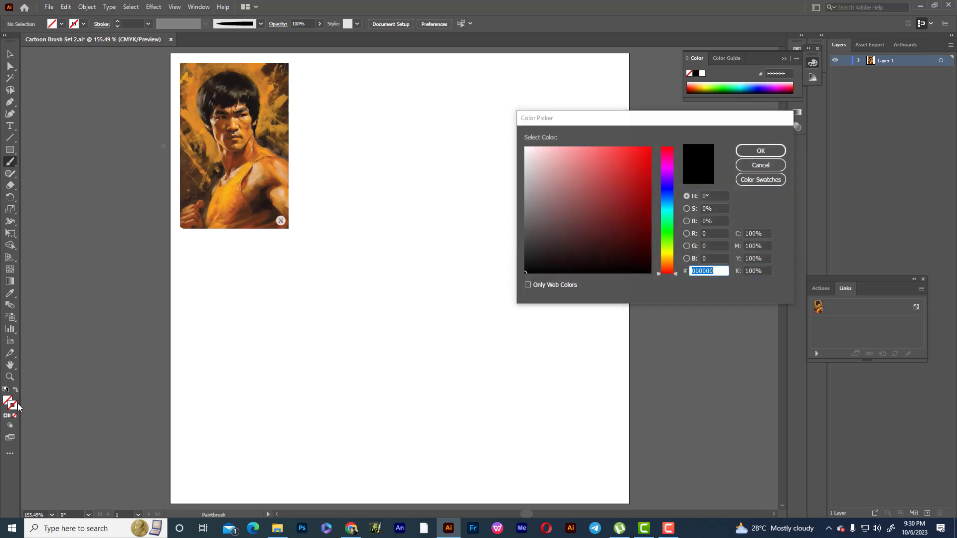
left_click(767, 154)
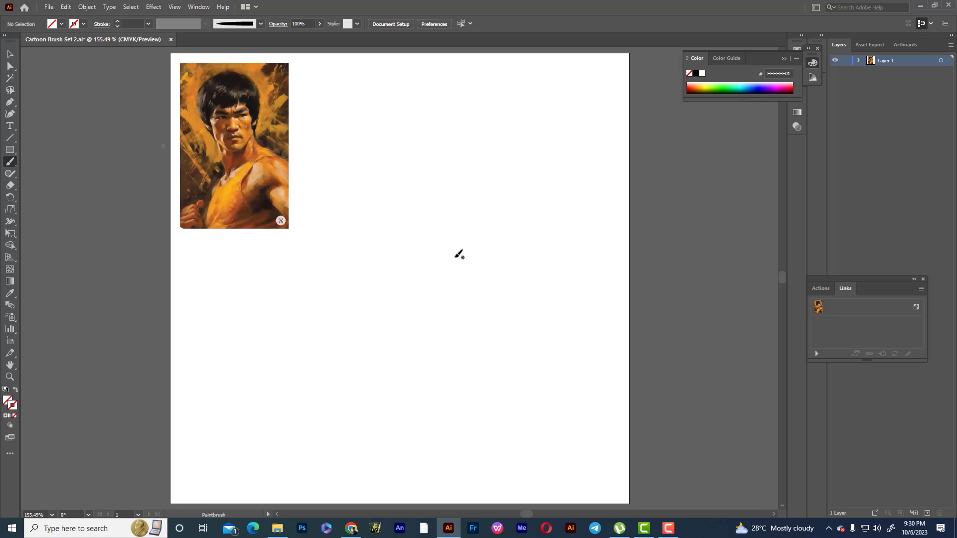
Paint test brush strokes, redrawing one with a 0.25 pt stroke weight
left_click_drag(441, 273, 469, 235)
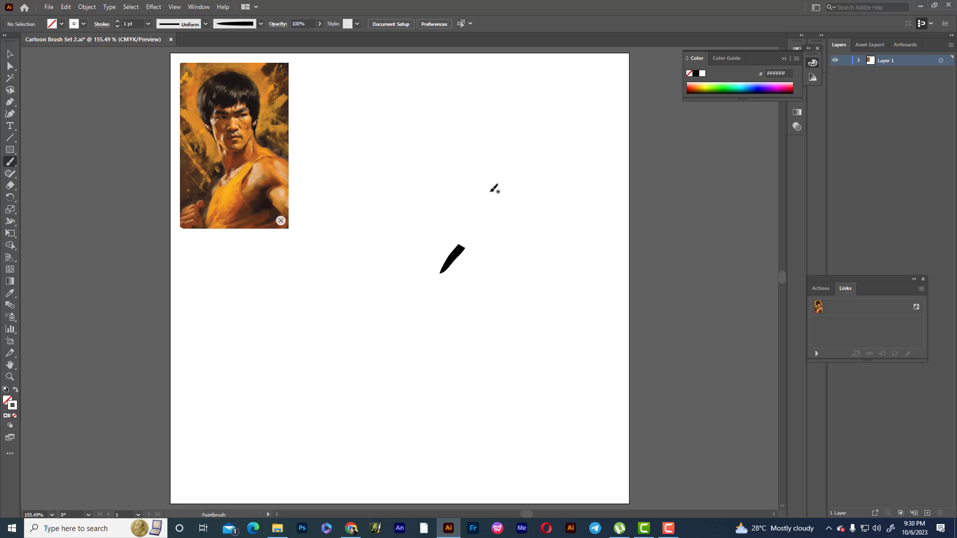
key("ctrl+z")
left_click(148, 24)
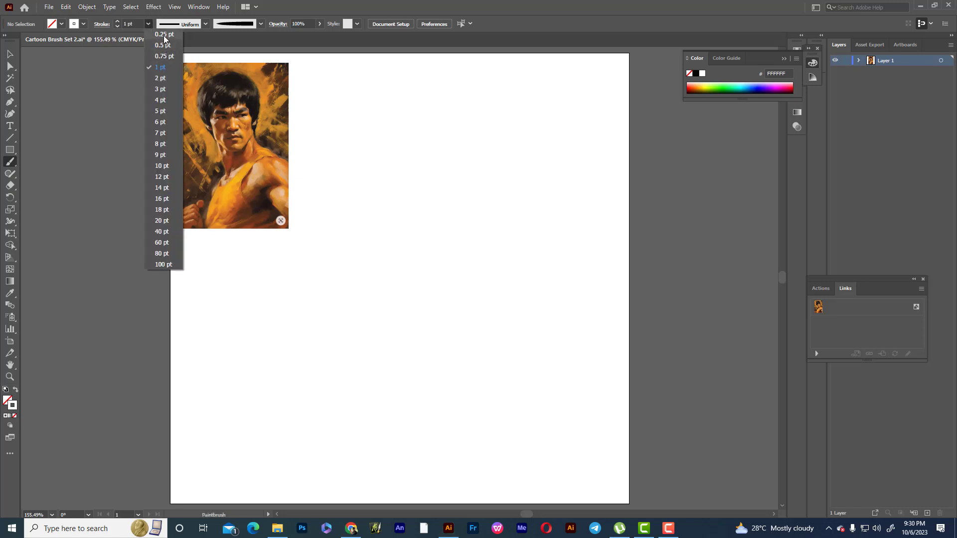
left_click(164, 35)
left_click_drag(456, 166, 454, 253)
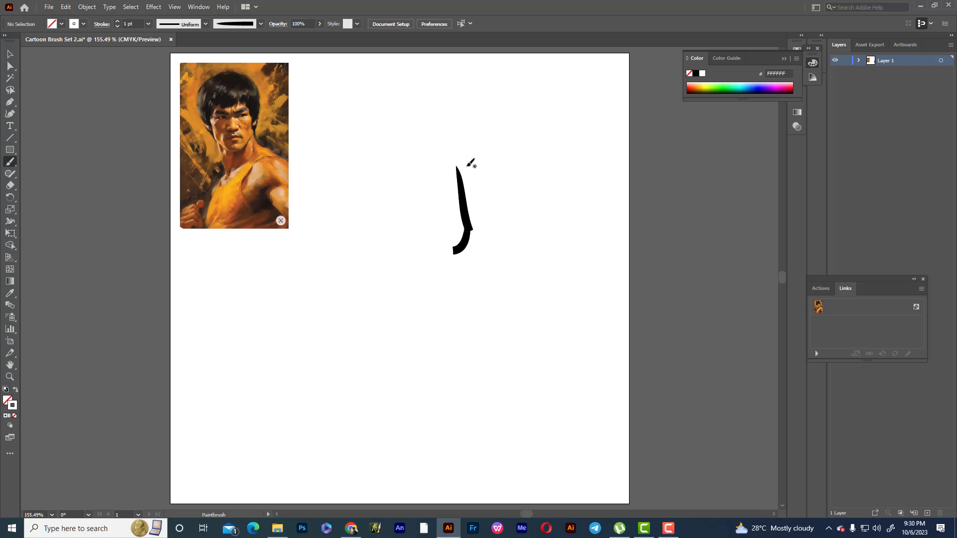
Thin the test stroke to 0.5 pt, then delete it
left_click(10, 54)
left_click_drag(417, 151, 506, 312)
left_click(147, 25)
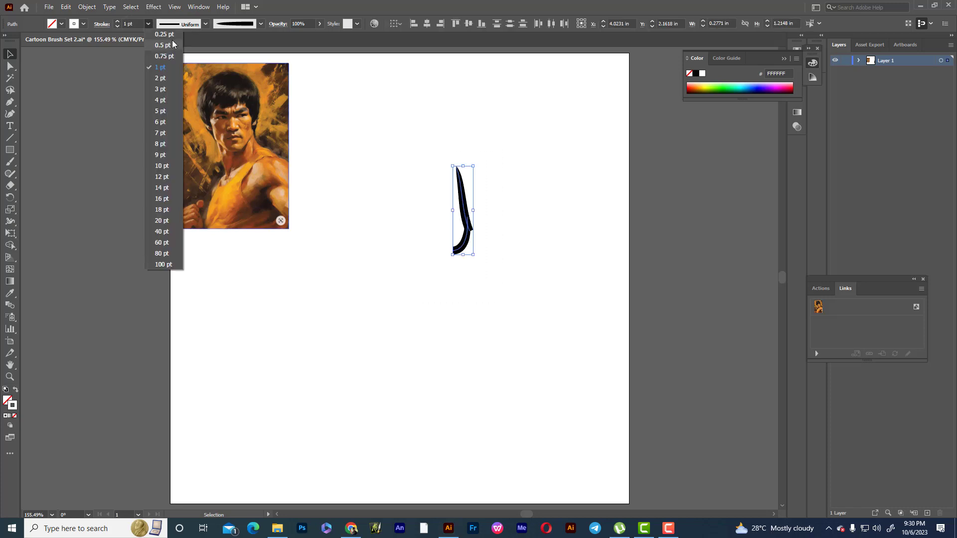
left_click(163, 45)
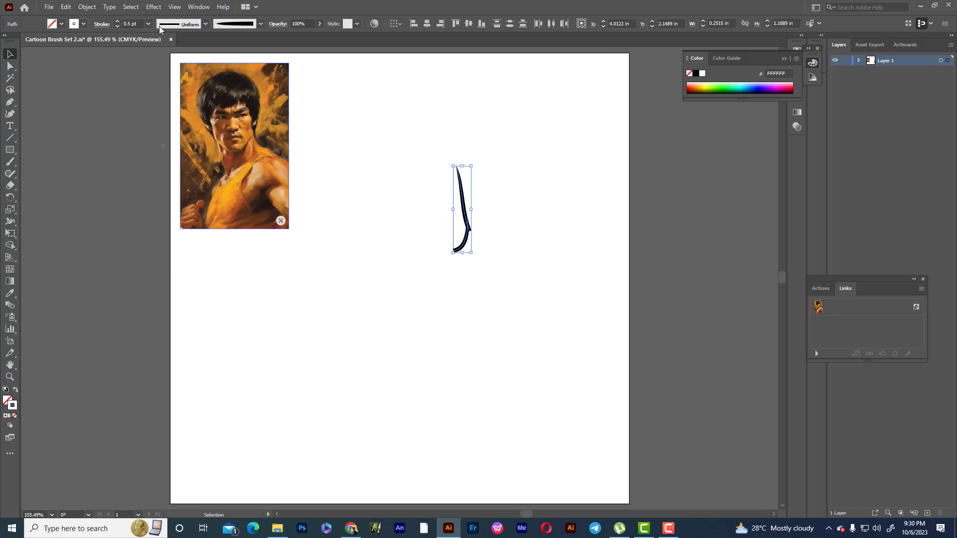
left_click_drag(399, 119, 524, 274)
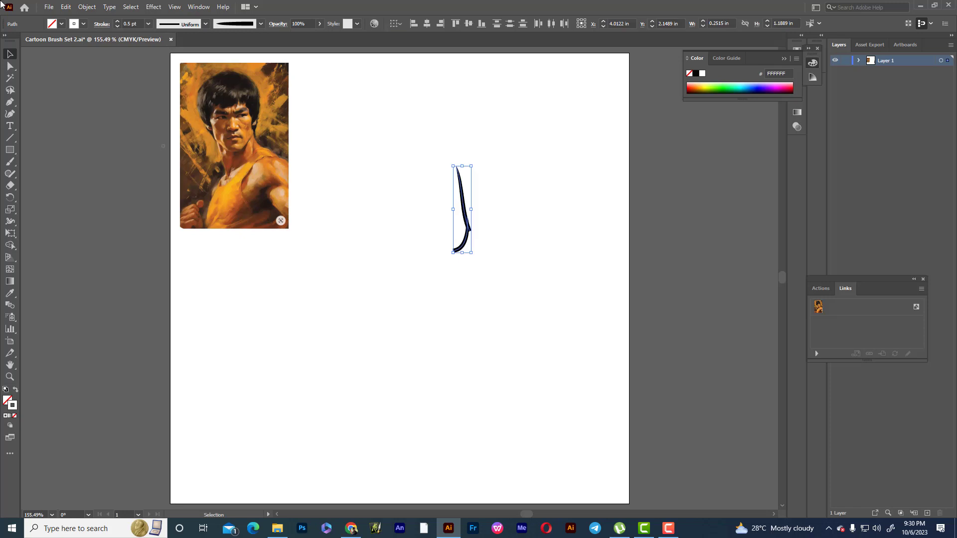
key("Delete")
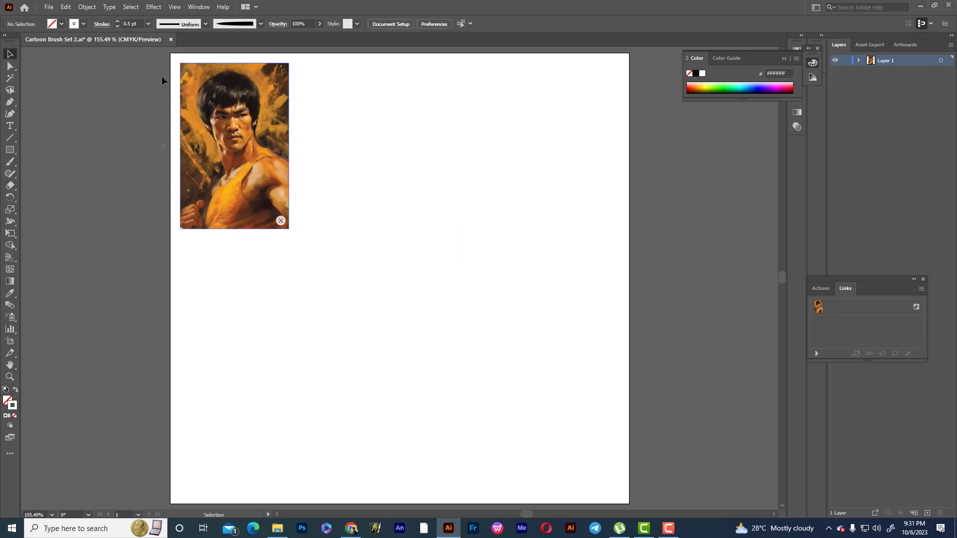
Paint the head, jaw and chin outline and the hair with brush strokes
left_click(9, 162)
left_click_drag(459, 150, 454, 226)
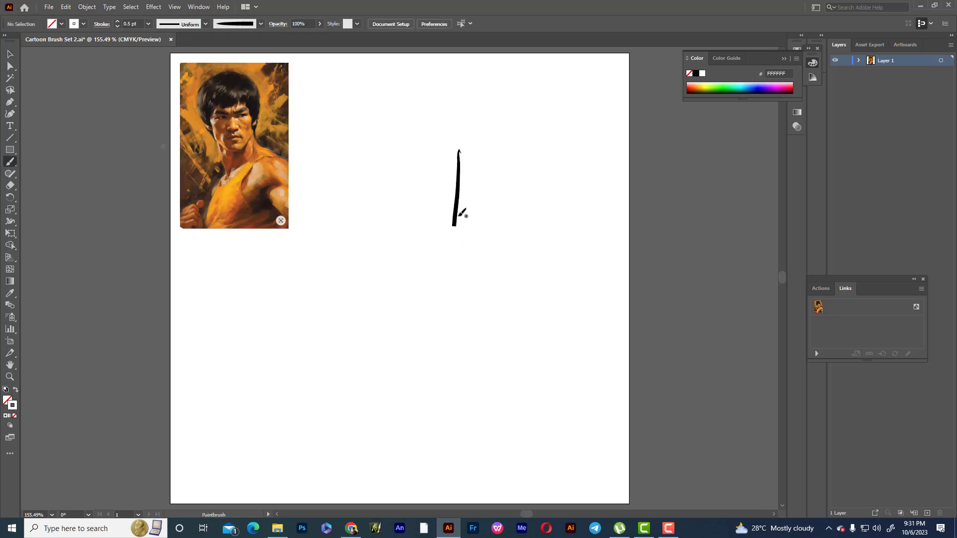
key("ctrl+z")
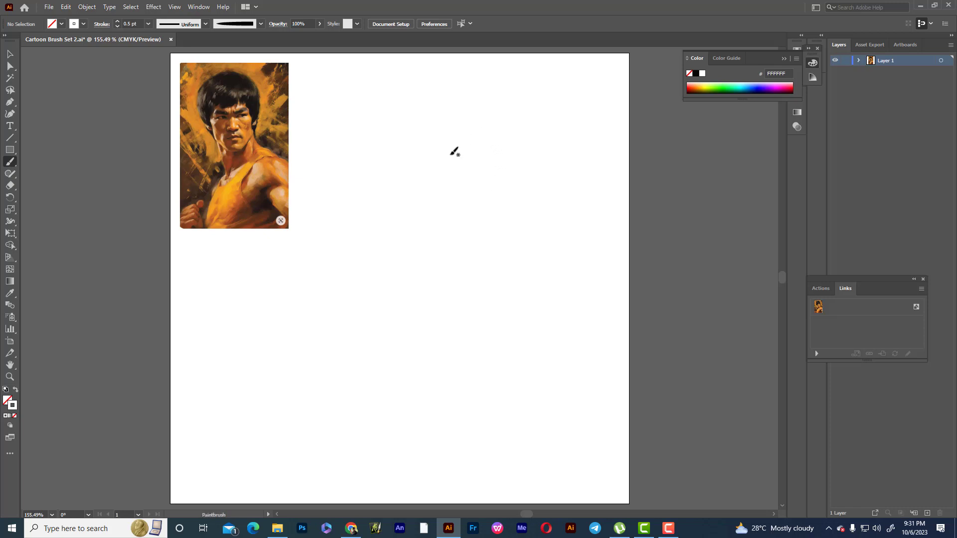
mouse_move(444, 145)
left_mouse_down()
mouse_move(456, 179)
mouse_move(442, 269)
left_mouse_up()
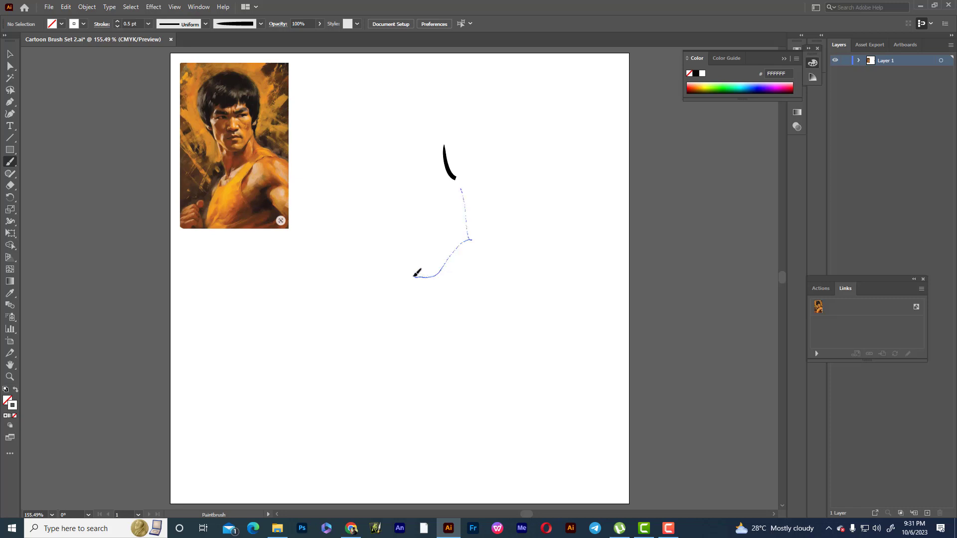
left_click_drag(414, 276, 354, 165)
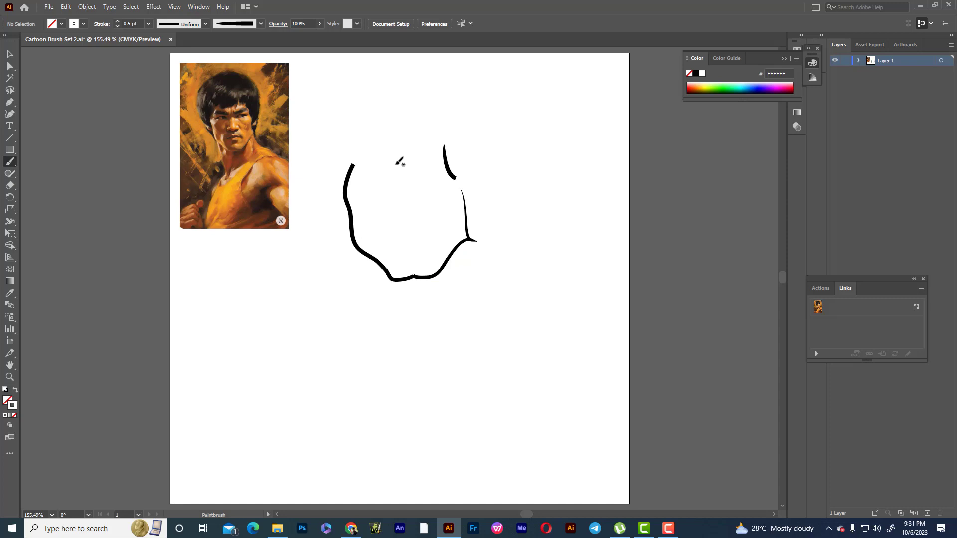
mouse_move(411, 110)
left_mouse_down()
mouse_move(471, 193)
mouse_move(470, 222)
mouse_move(486, 134)
mouse_move(423, 79)
mouse_move(319, 111)
mouse_move(329, 205)
mouse_move(344, 206)
left_mouse_up()
mouse_move(366, 158)
left_mouse_down()
mouse_move(344, 211)
mouse_move(362, 248)
left_mouse_up()
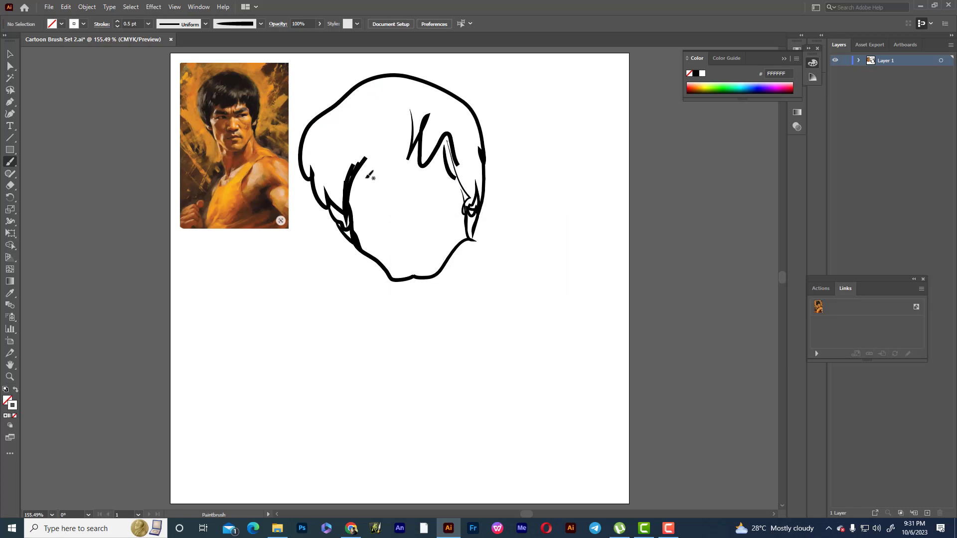
Paint both eyebrows and both eyes
mouse_move(359, 181)
left_mouse_down()
mouse_move(405, 183)
mouse_move(364, 194)
left_mouse_up()
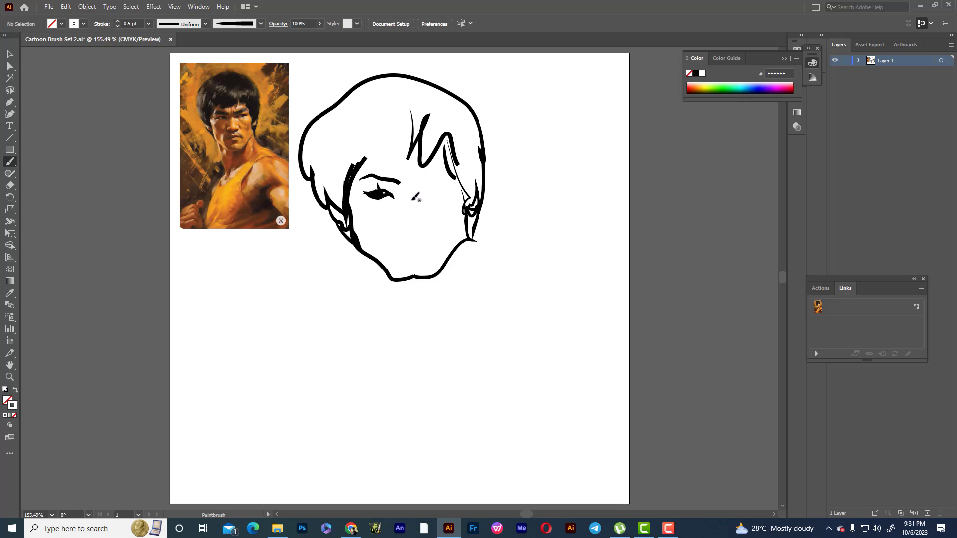
left_click_drag(412, 176, 459, 180)
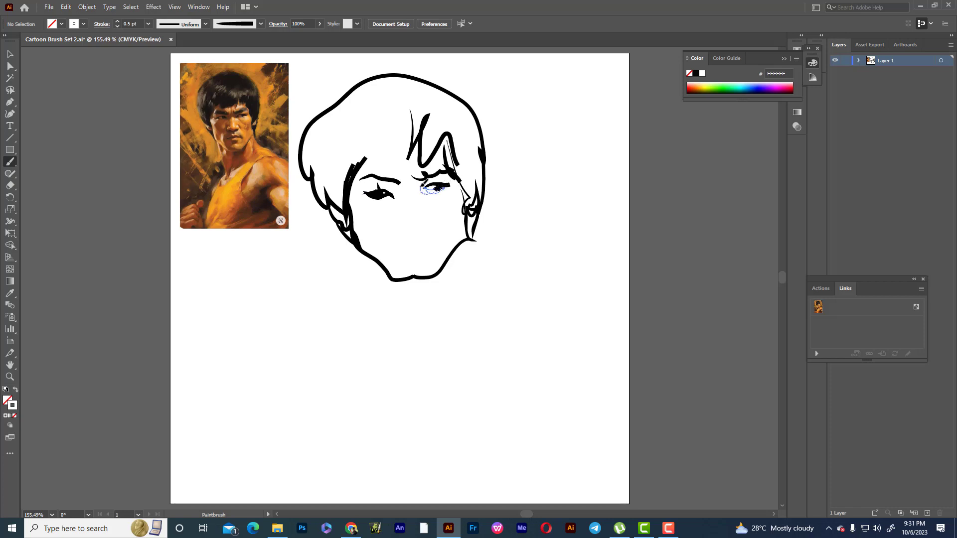
mouse_move(451, 183)
left_mouse_down()
mouse_move(413, 185)
mouse_move(422, 217)
mouse_move(397, 215)
left_mouse_up()
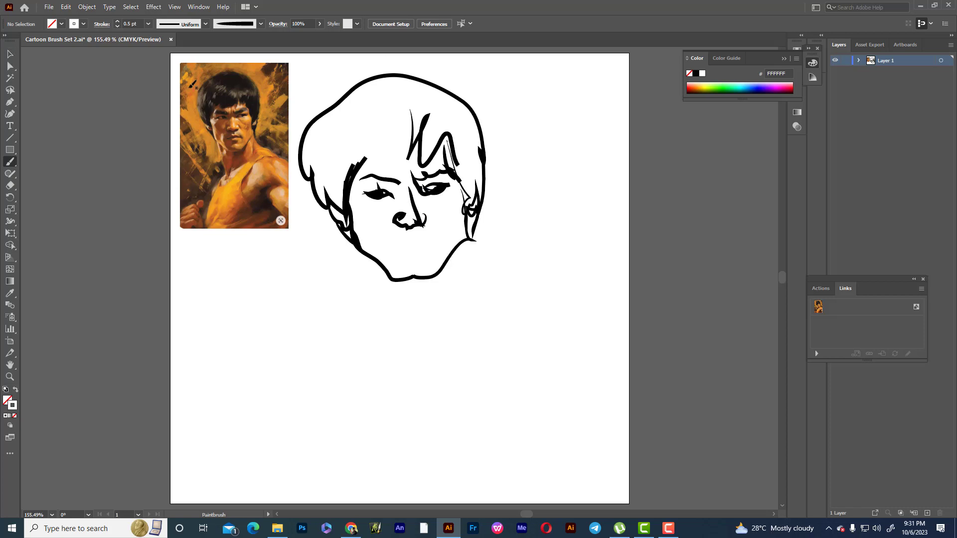
Marquee-select every stroke of the first face sketch and delete them
left_click(10, 54)
left_click_drag(315, 80, 462, 299)
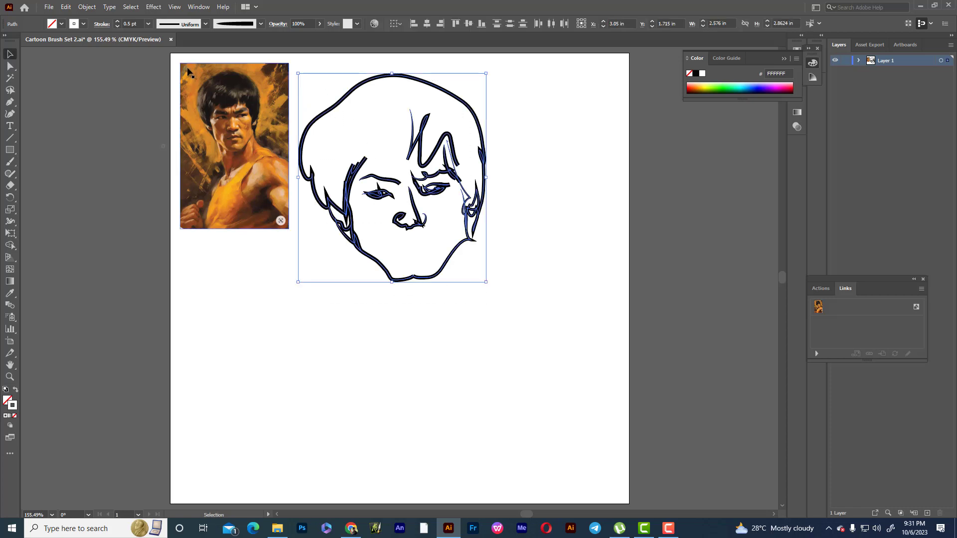
left_click(102, 23)
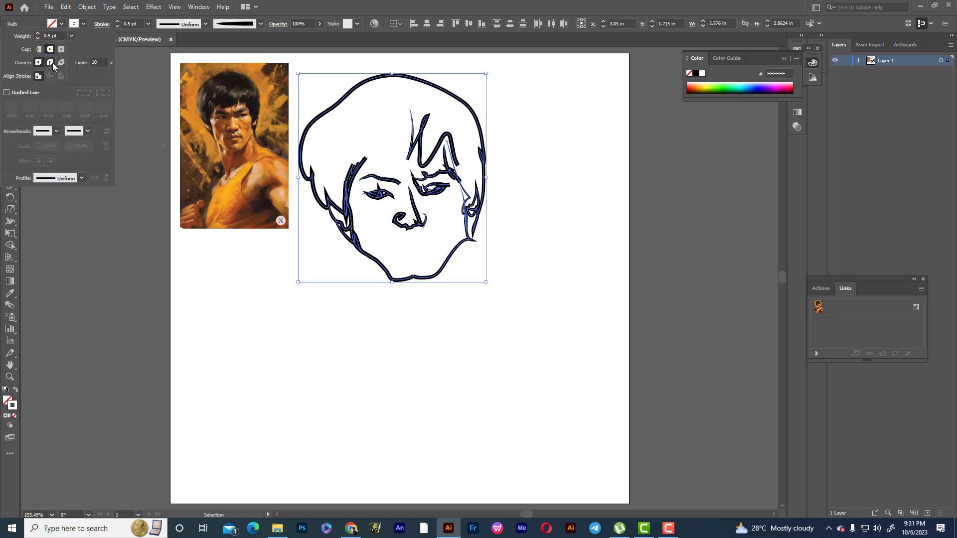
left_click(448, 122)
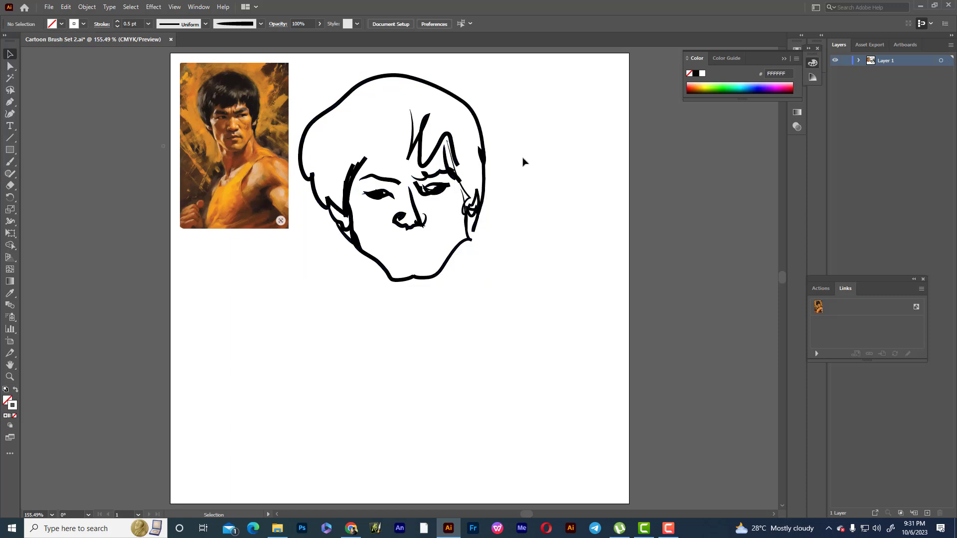
left_click_drag(323, 61, 633, 379)
key("Delete")
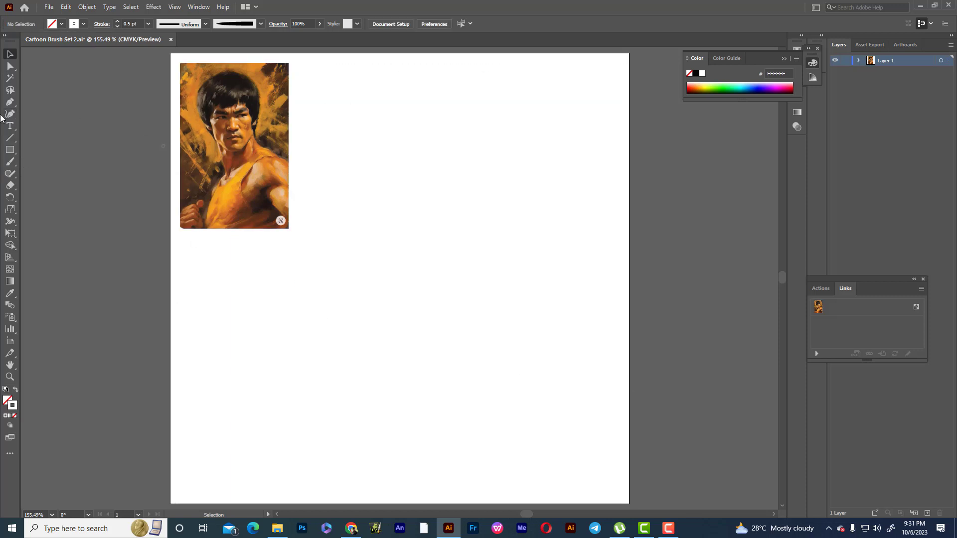
Paint the new eyes and the detail curves beneath them
left_click(10, 162)
mouse_move(413, 178)
left_mouse_down()
mouse_move(452, 172)
mouse_move(433, 187)
mouse_move(447, 185)
mouse_move(402, 190)
mouse_move(357, 177)
mouse_move(402, 188)
left_mouse_up()
key("ctrl+z")
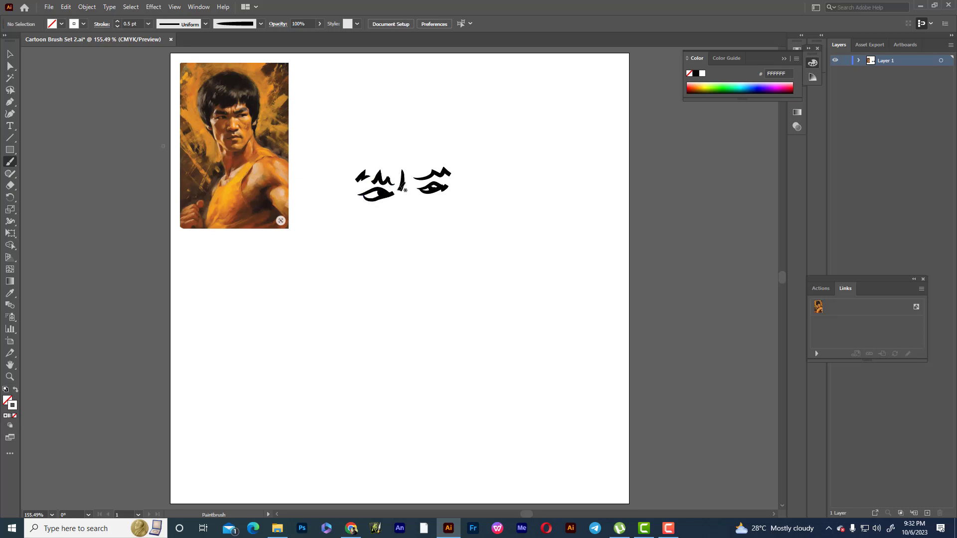
key("ctrl+z")
mouse_move(397, 219)
left_mouse_down()
mouse_move(400, 228)
mouse_move(430, 210)
left_mouse_up()
mouse_move(422, 238)
left_mouse_down()
mouse_move(432, 245)
mouse_move(404, 247)
mouse_move(428, 250)
left_mouse_up()
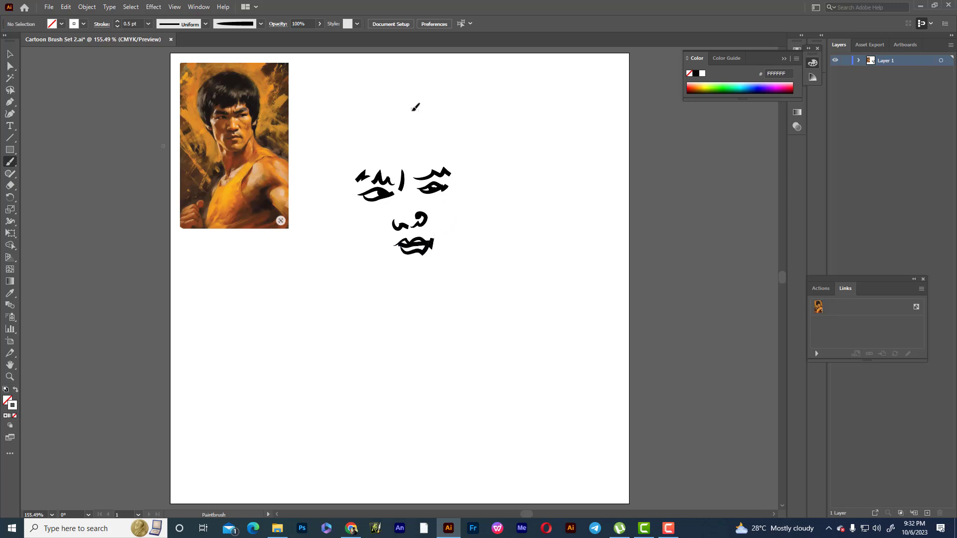
Paint the head outline, left jaw line and chin to the right jaw
left_click_drag(412, 109, 466, 212)
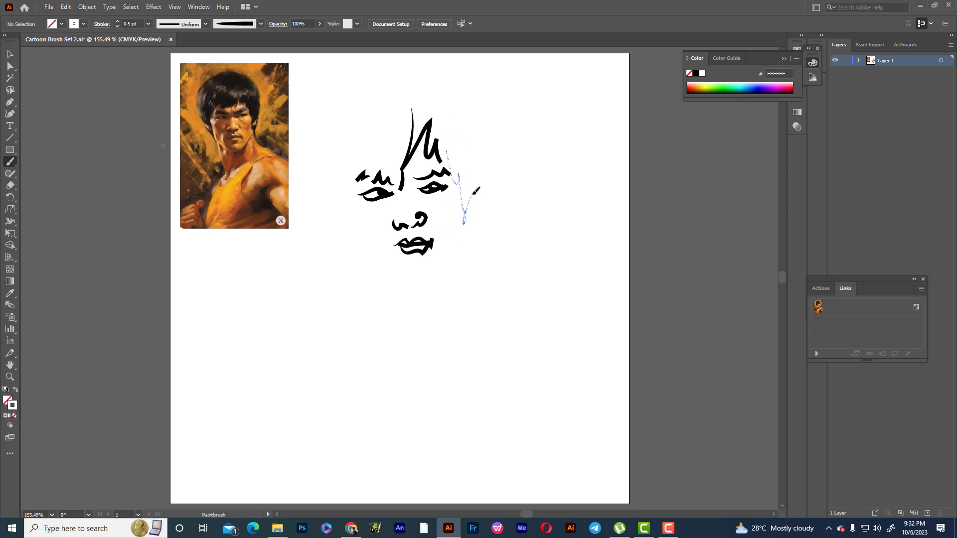
mouse_move(483, 117)
left_mouse_down()
mouse_move(341, 207)
mouse_move(359, 253)
left_mouse_up()
mouse_move(349, 203)
left_mouse_down()
mouse_move(365, 253)
mouse_move(401, 281)
left_mouse_up()
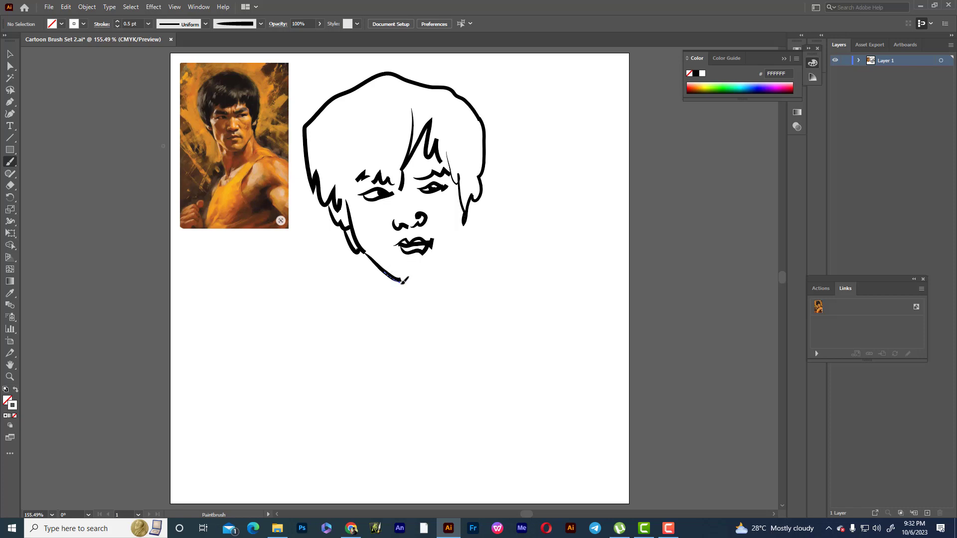
mouse_move(404, 280)
left_mouse_down()
mouse_move(465, 221)
mouse_move(490, 269)
left_mouse_up()
Draw the shoulder arc, both neck lines and the zigzag collar
mouse_move(537, 291)
left_mouse_down()
mouse_move(579, 421)
mouse_move(514, 469)
left_mouse_up()
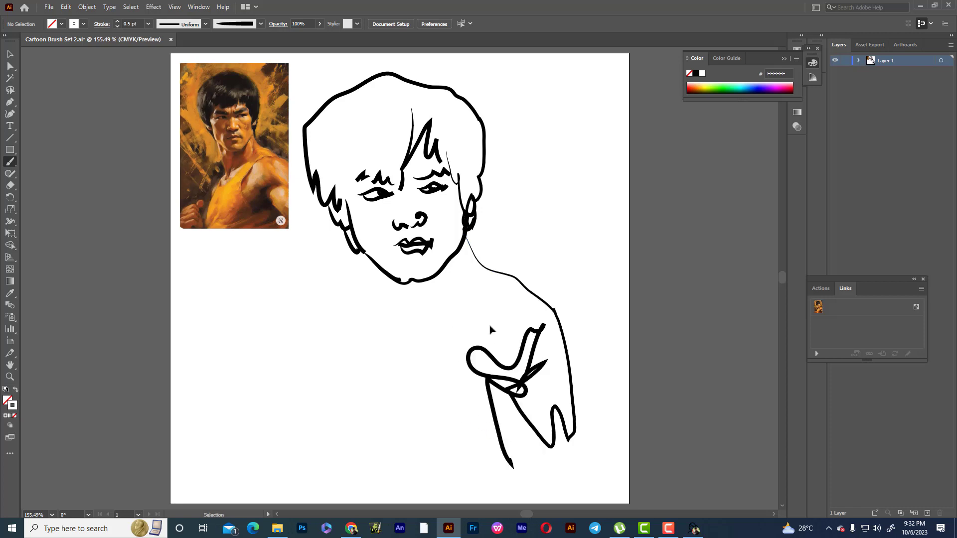
key("ctrl+z")
key("ctrl+z")
mouse_move(537, 294)
left_mouse_down()
mouse_move(515, 290)
mouse_move(513, 424)
left_mouse_up()
mouse_move(523, 349)
left_mouse_down()
mouse_move(575, 462)
mouse_move(474, 276)
left_mouse_up()
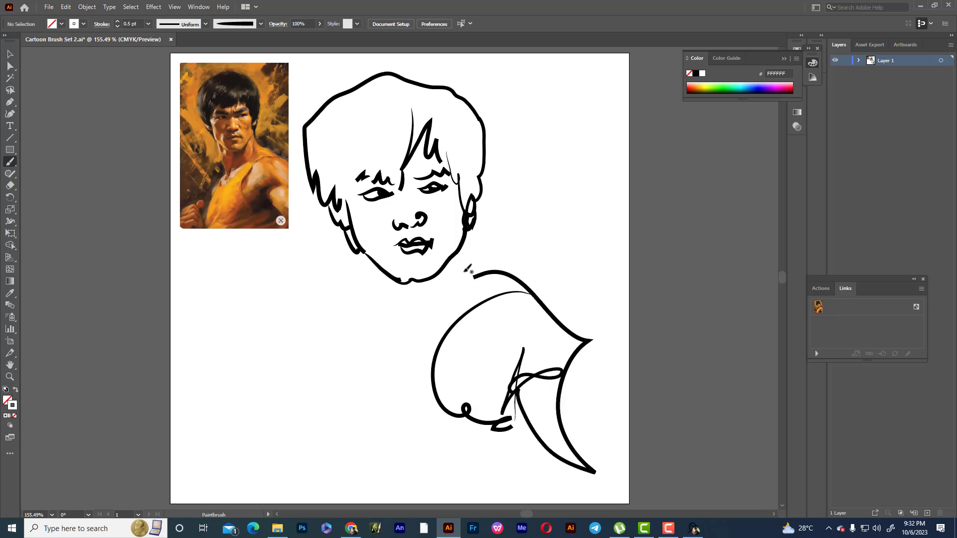
left_click_drag(469, 238, 523, 288)
left_click_drag(469, 237, 466, 305)
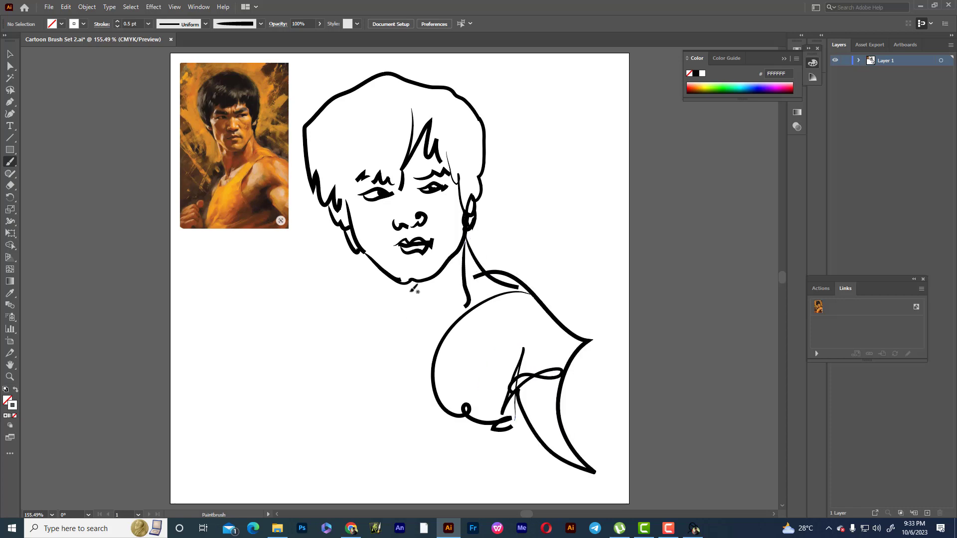
mouse_move(413, 283)
left_mouse_down()
mouse_move(374, 254)
mouse_move(410, 279)
left_mouse_up()
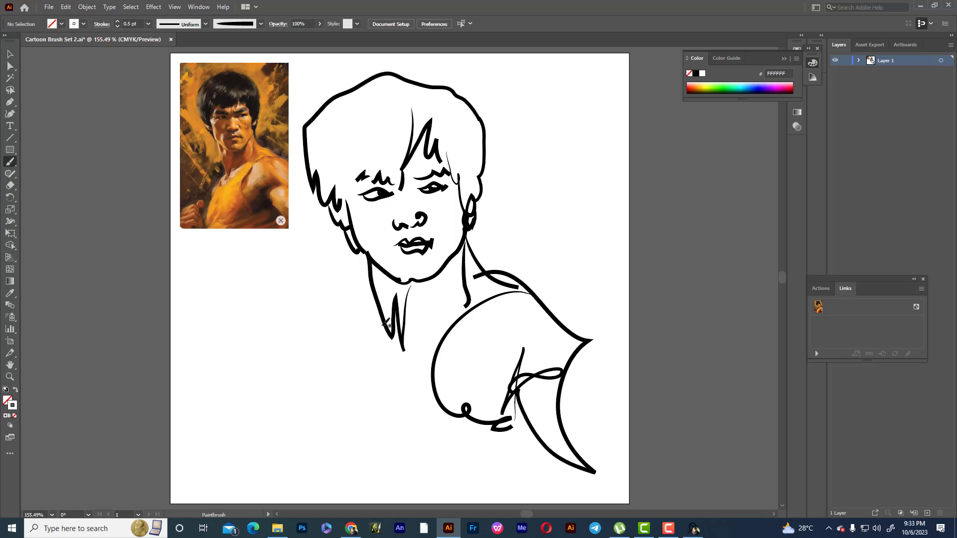
Draw the left arm, curled raised fist, right arm and bust lines
left_click_drag(343, 475, 343, 479)
mouse_move(382, 341)
left_mouse_down()
mouse_move(455, 317)
mouse_move(481, 297)
mouse_move(400, 353)
left_mouse_up()
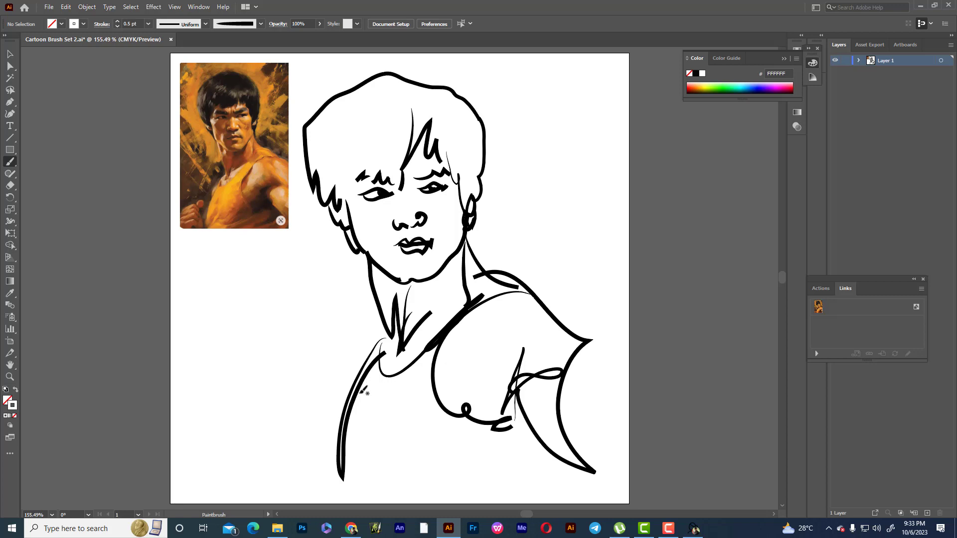
left_click_drag(337, 476, 338, 477)
mouse_move(324, 421)
left_mouse_down()
mouse_move(329, 468)
mouse_move(294, 418)
mouse_move(303, 442)
mouse_move(291, 446)
mouse_move(316, 469)
mouse_move(301, 414)
left_mouse_up()
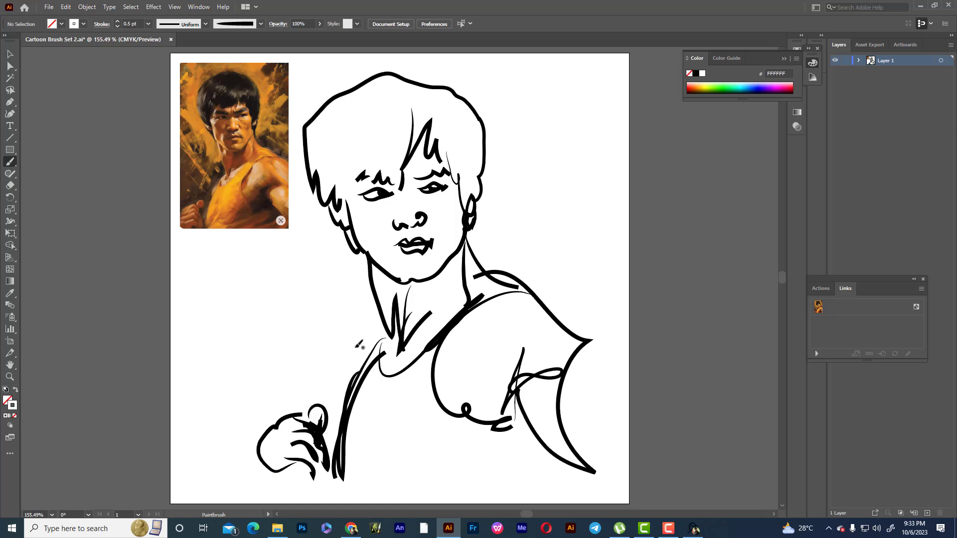
left_click_drag(556, 309, 583, 430)
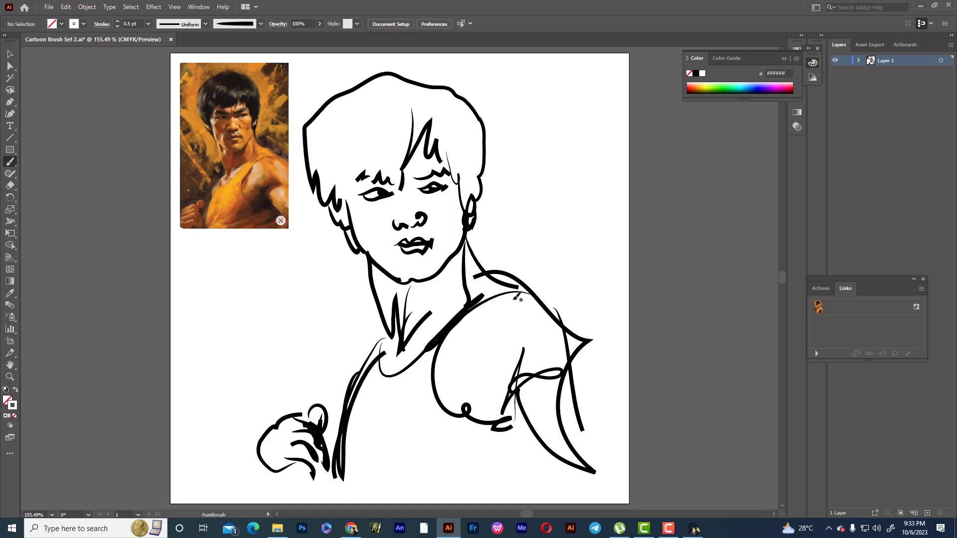
left_click_drag(496, 298, 486, 428)
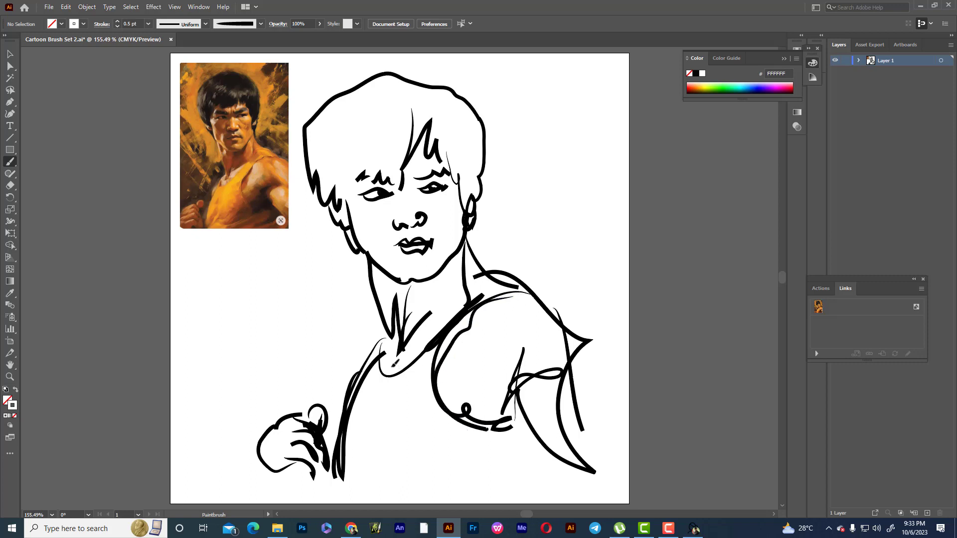
left_click_drag(394, 365, 492, 293)
left_click_drag(391, 369, 425, 330)
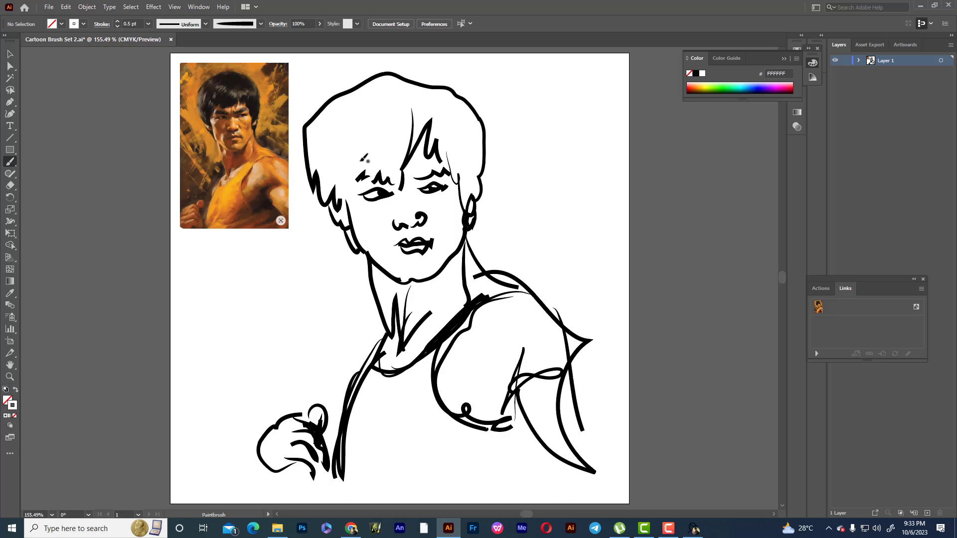
Add thick hair strands on the left, across the forehead and right side
left_click_drag(347, 193, 343, 197)
left_click_drag(379, 134, 353, 197)
mouse_move(372, 133)
left_mouse_down()
mouse_move(362, 195)
mouse_move(353, 196)
left_mouse_up()
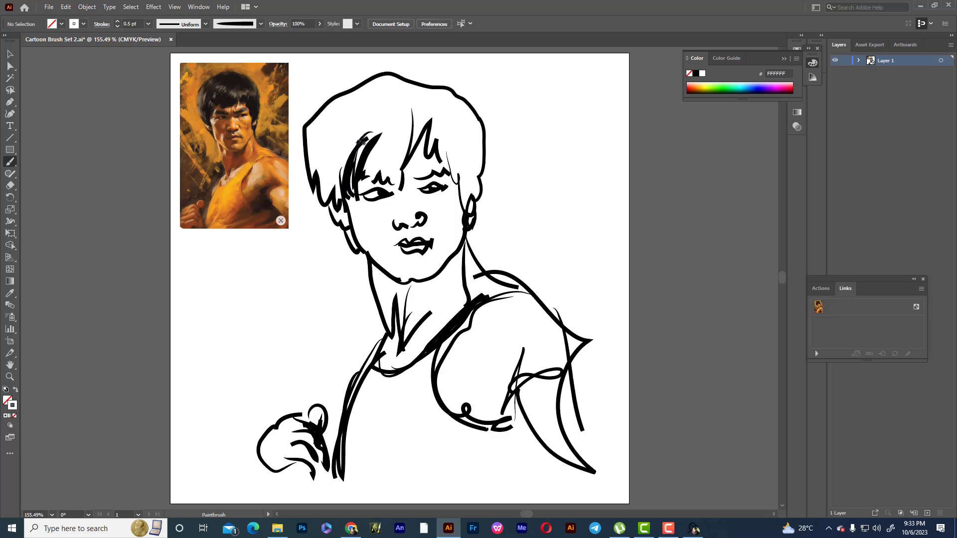
mouse_move(397, 118)
left_mouse_down()
mouse_move(381, 167)
mouse_move(412, 164)
left_mouse_up()
mouse_move(443, 119)
left_mouse_down()
mouse_move(447, 165)
mouse_move(464, 189)
mouse_move(455, 205)
left_mouse_up()
left_click_drag(481, 155, 472, 207)
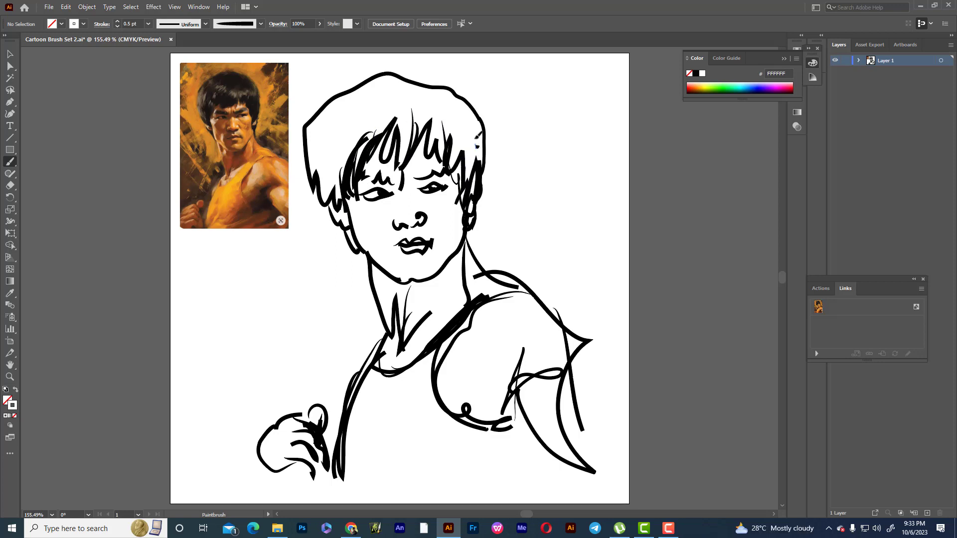
mouse_move(464, 105)
left_mouse_down()
mouse_move(482, 145)
mouse_move(479, 167)
left_mouse_up()
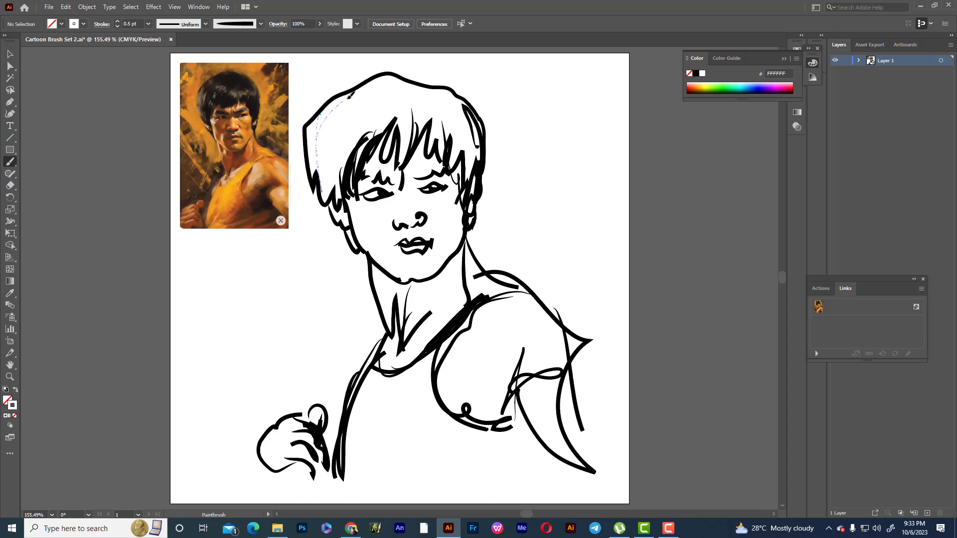
Trace thick strands along the upper-left and top hair outline
left_click_drag(322, 186, 319, 191)
left_click_drag(414, 78, 486, 134)
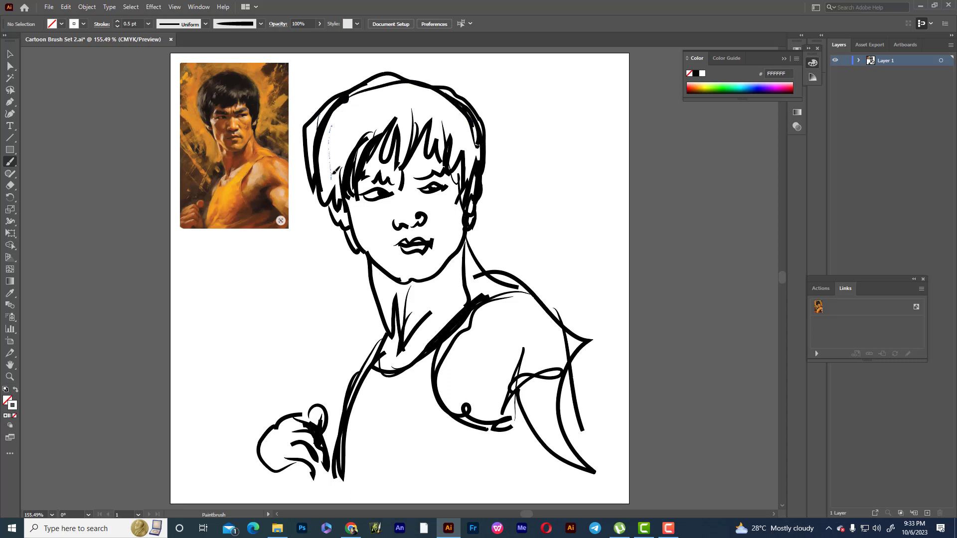
left_click_drag(335, 173, 339, 182)
mouse_move(394, 94)
left_mouse_down()
mouse_move(395, 105)
mouse_move(432, 103)
mouse_move(472, 179)
left_mouse_up()
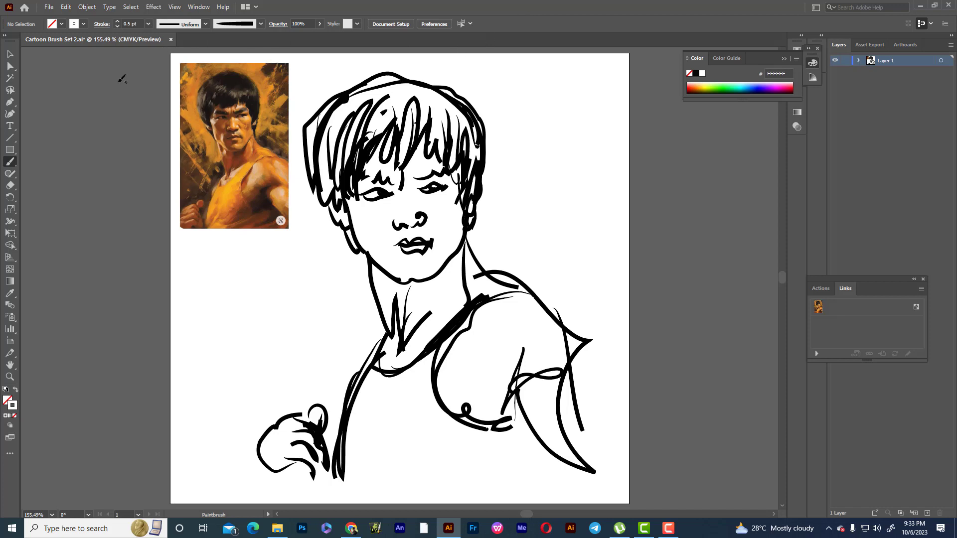
Delete the old outer right shoulder and arm strokes
left_click(8, 54)
mouse_move(525, 229)
left_mouse_down()
mouse_move(553, 402)
mouse_move(570, 384)
left_mouse_up()
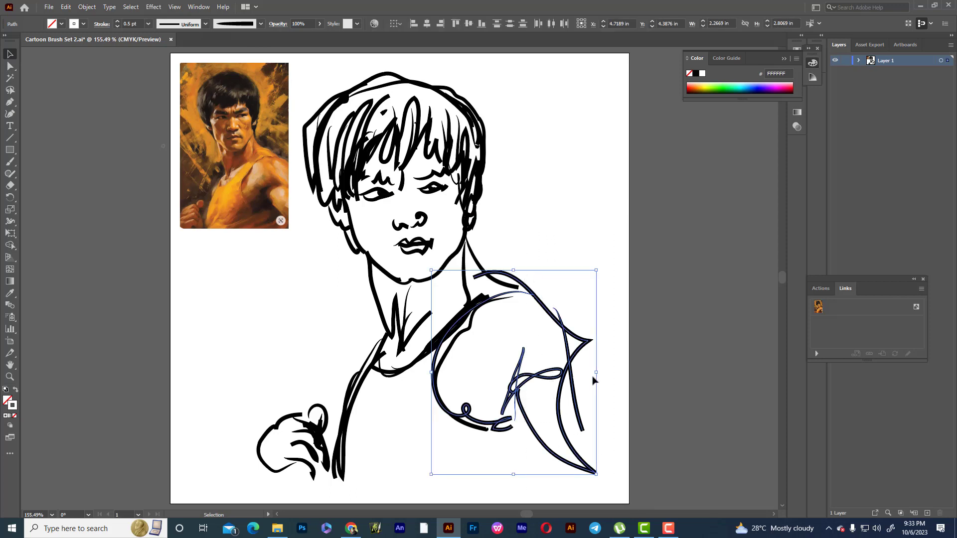
left_click(577, 309)
left_click_drag(513, 245, 619, 492)
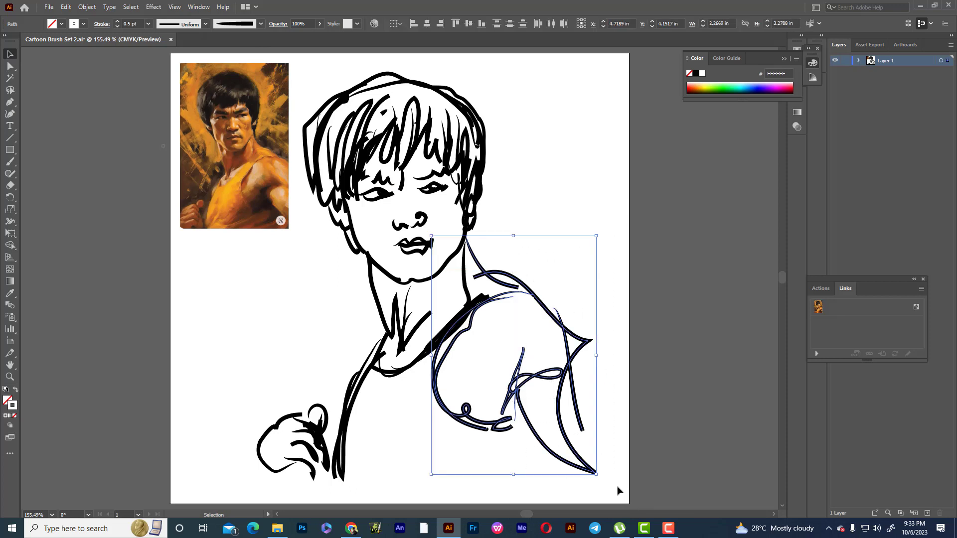
key("Delete")
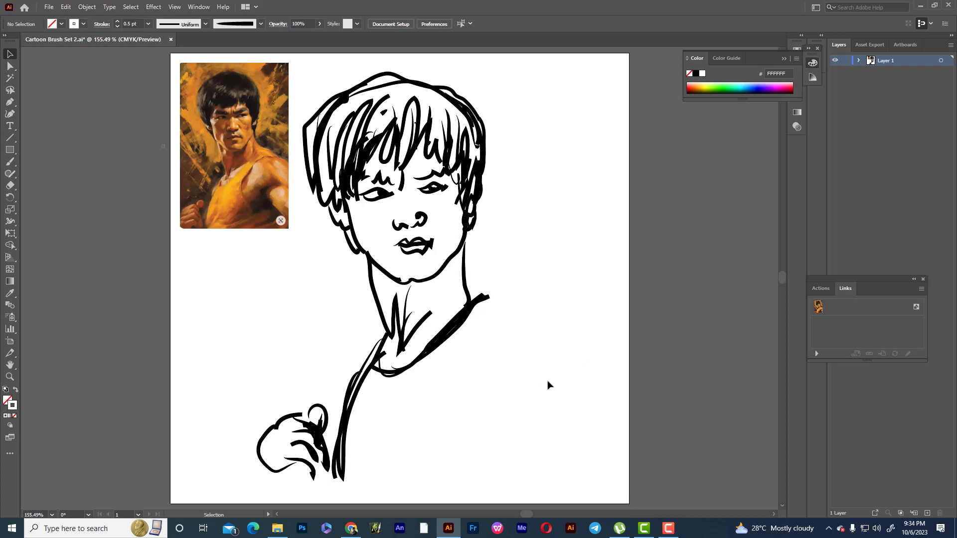
key("ctrl+z")
left_click(589, 332)
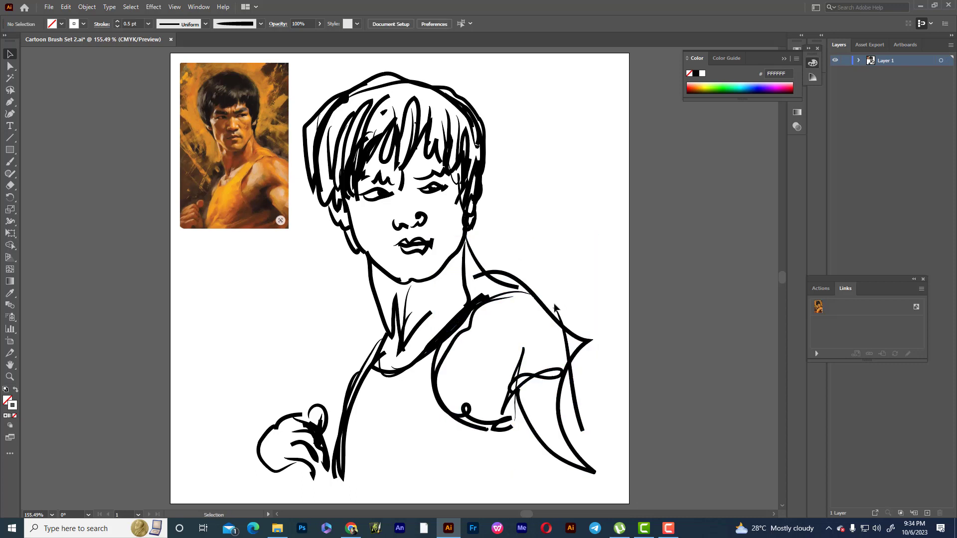
left_click(549, 371)
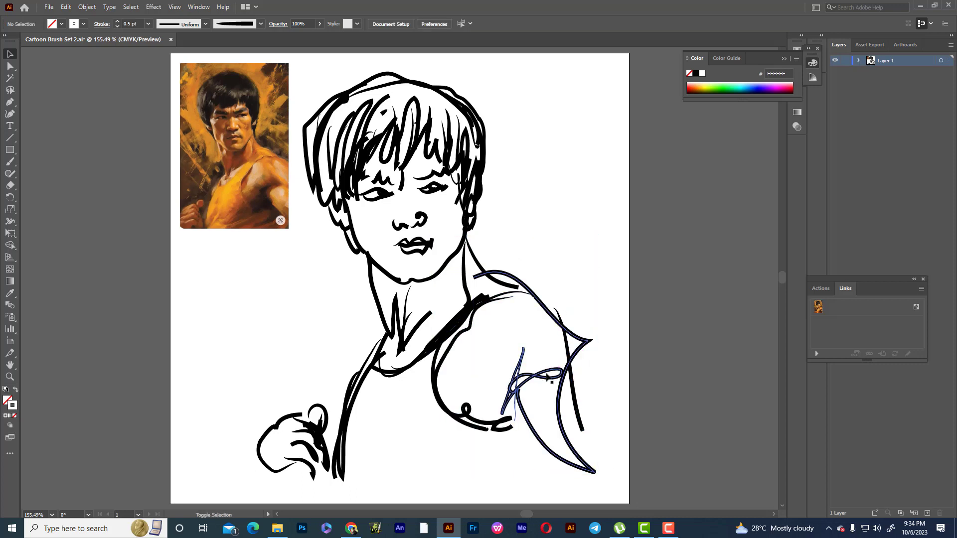
left_click(584, 432)
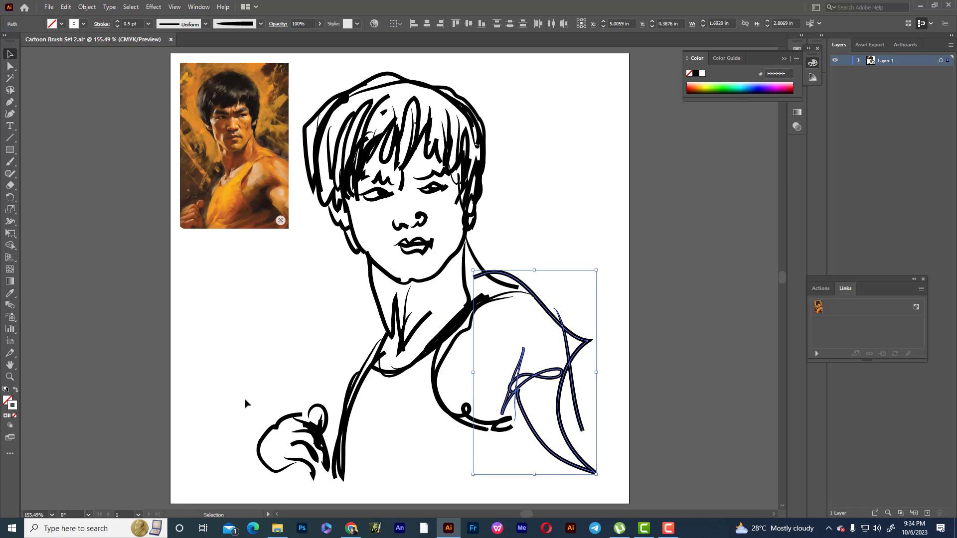
key("Delete")
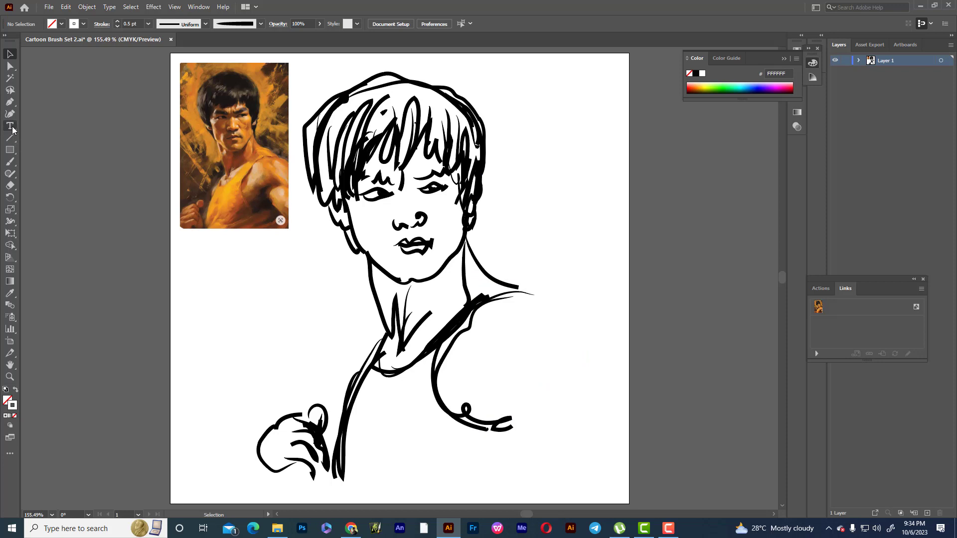
Redraw the shoulder top, shoulder curve and inner arm line with the Paintbrush, dropping the stray stroke
left_click(9, 161)
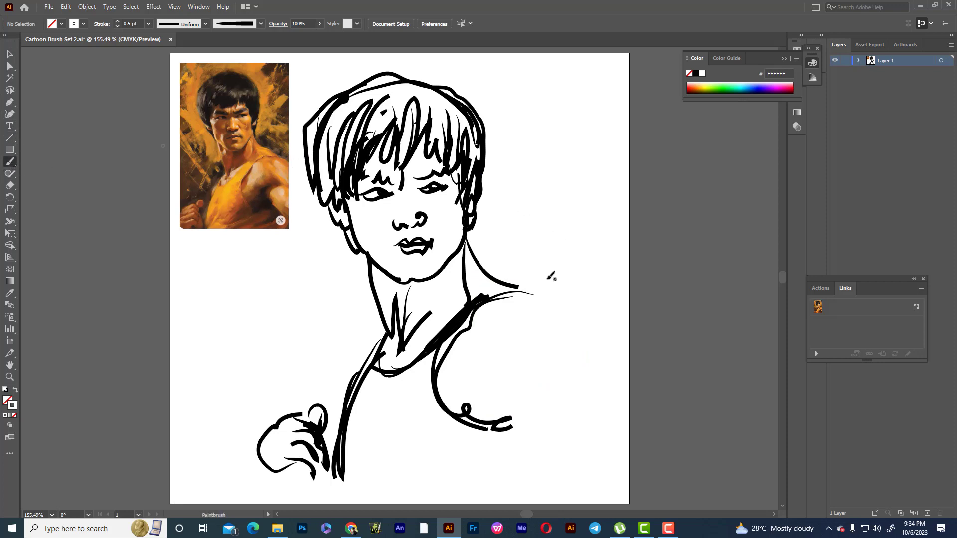
mouse_move(539, 295)
left_mouse_down()
mouse_move(565, 326)
mouse_move(574, 360)
left_mouse_up()
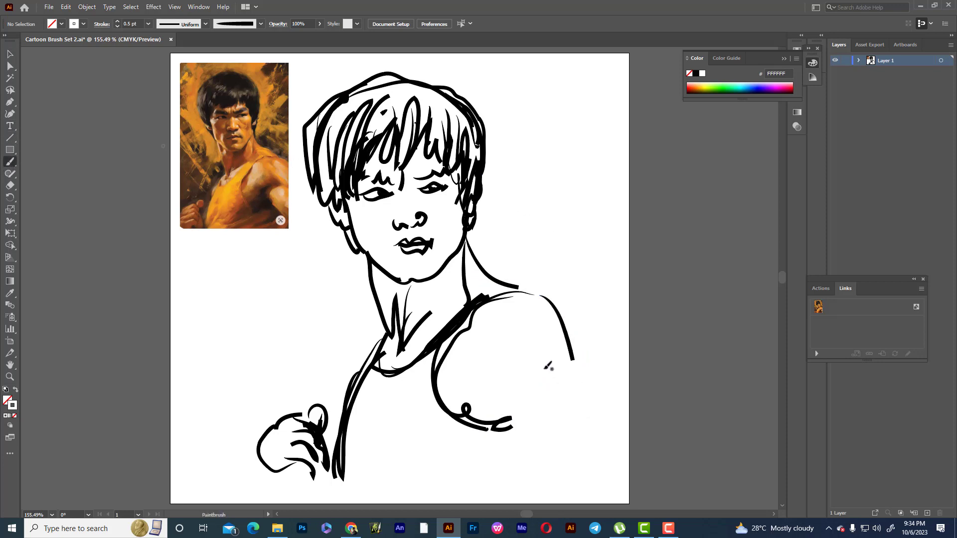
mouse_move(513, 328)
left_mouse_down()
mouse_move(506, 368)
mouse_move(556, 437)
left_mouse_up()
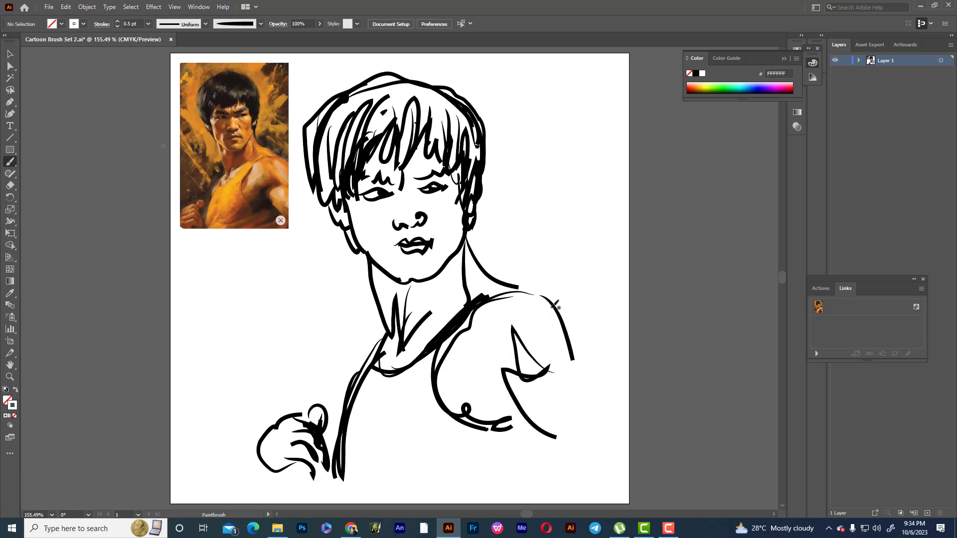
left_click_drag(543, 297, 602, 414)
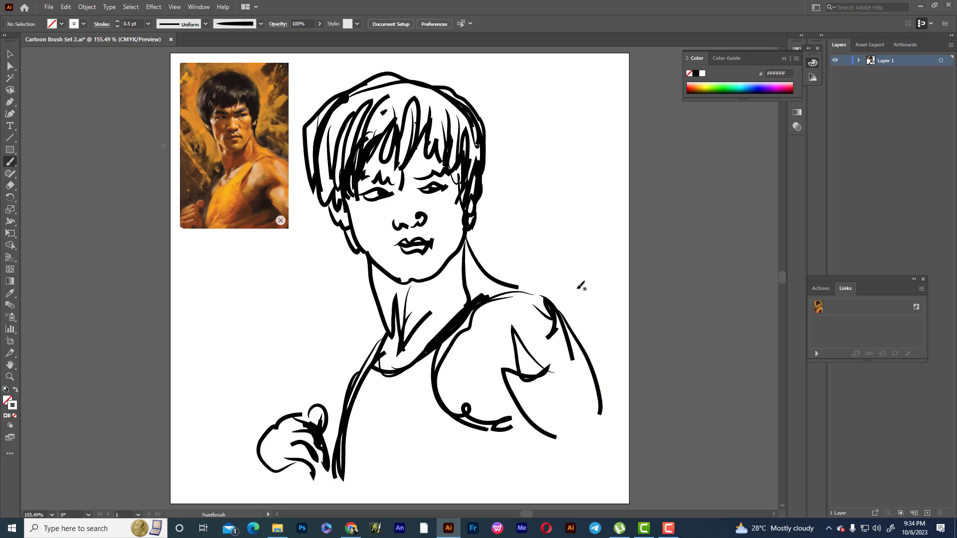
left_click_drag(569, 152, 595, 419)
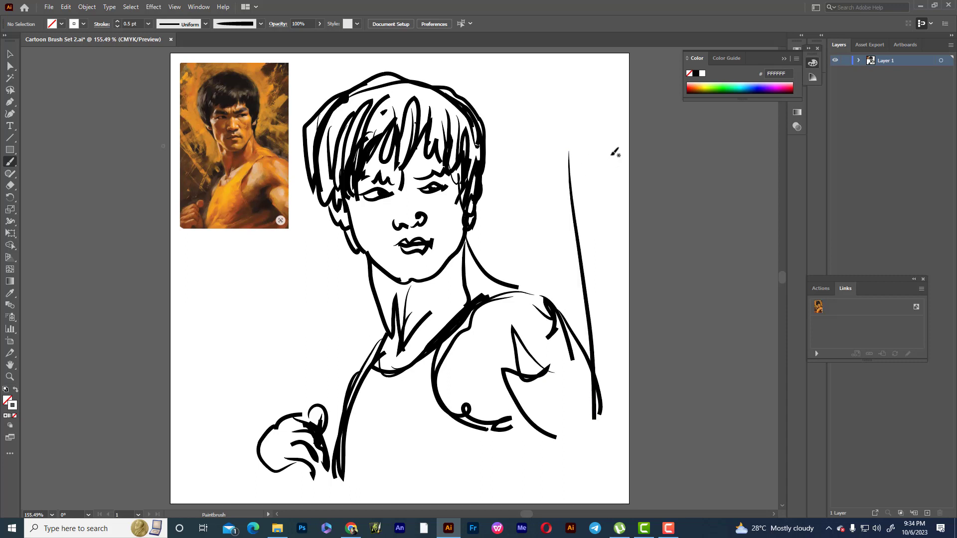
key("ctrl+z")
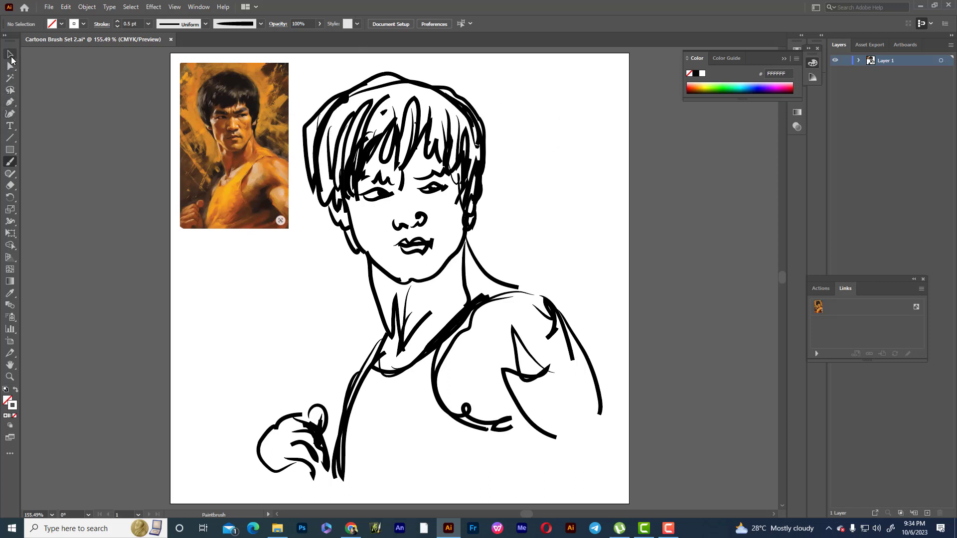
Narrow the outer hair outline by pulling its left edge in toward the face
left_click(10, 54)
left_click(351, 106)
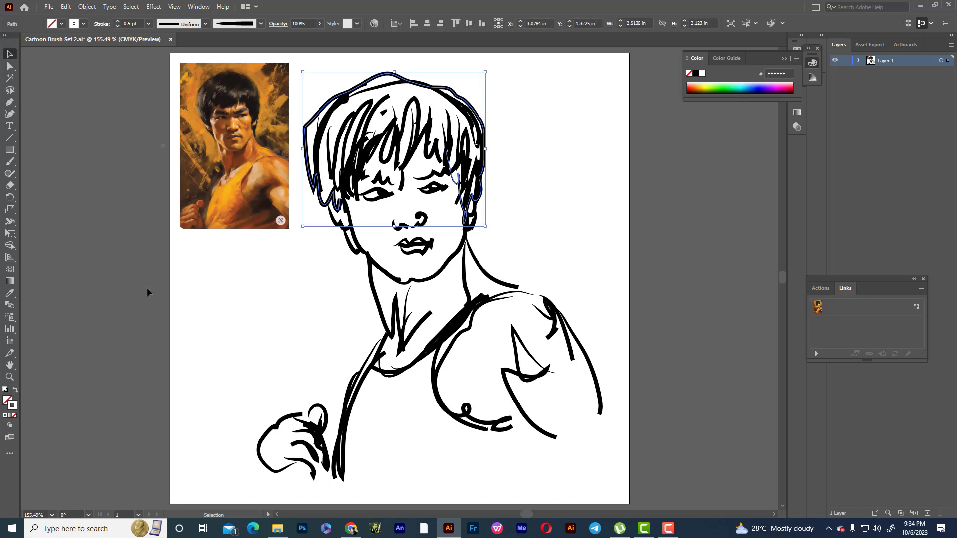
left_click_drag(304, 149, 314, 148)
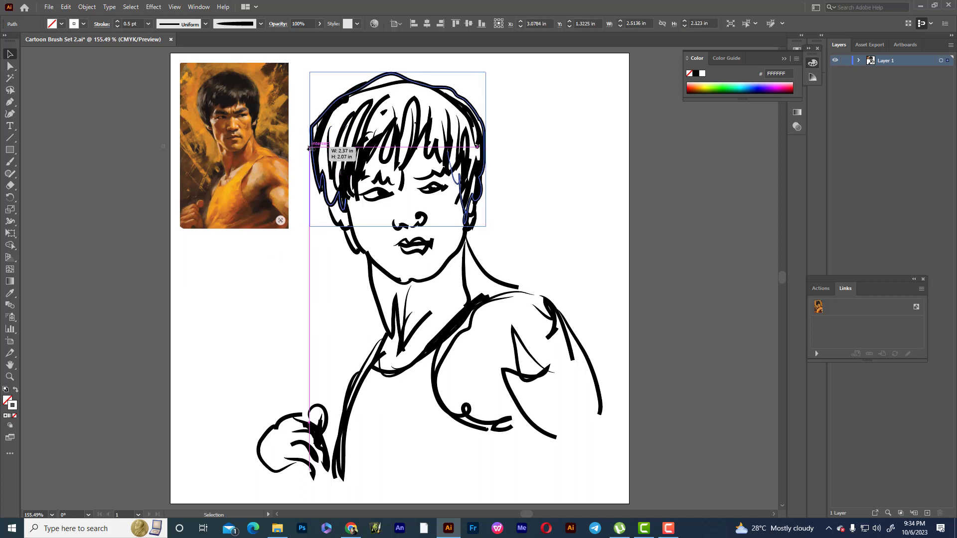
left_click(541, 158)
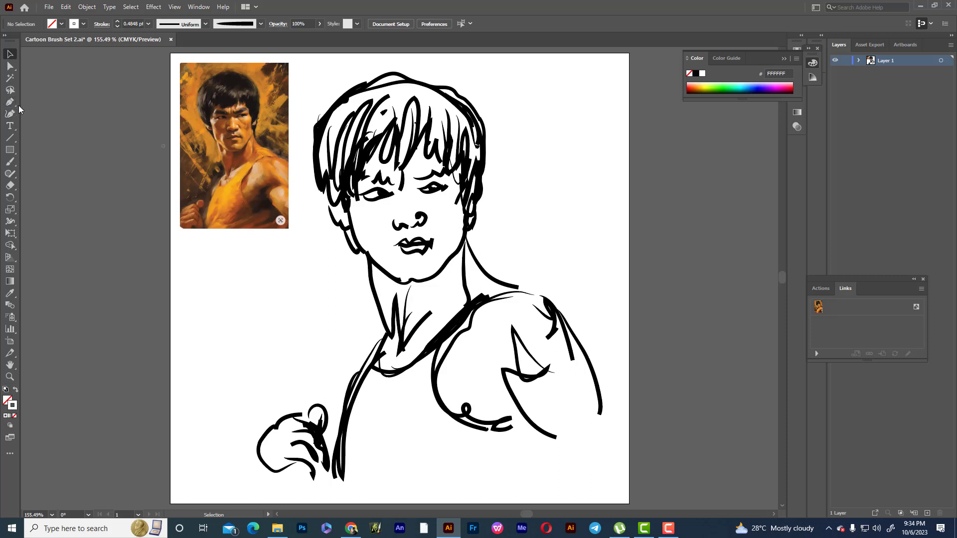
left_click(10, 162)
Cover the reference photo's face with black brush bars and add a short line beside the nose
left_click_drag(194, 123, 269, 115)
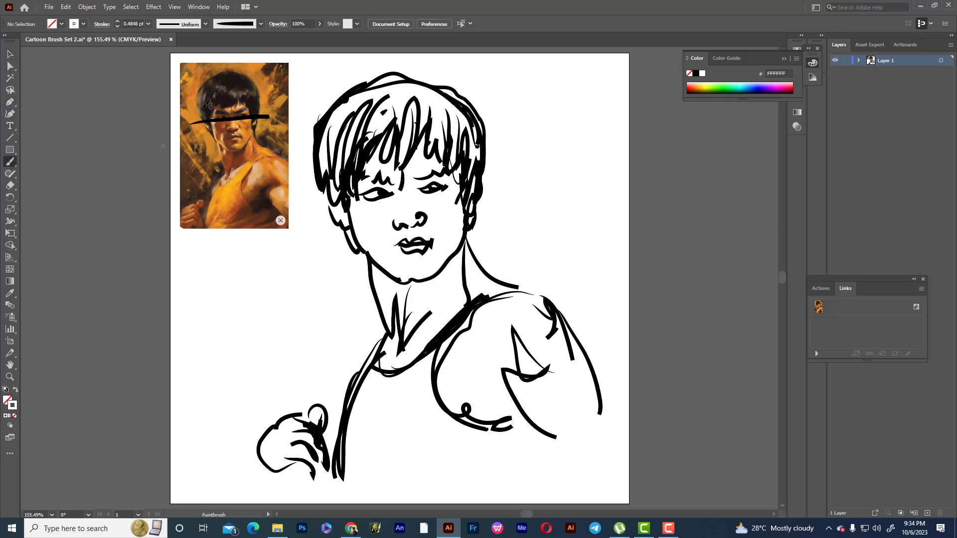
left_click_drag(193, 107, 270, 102)
left_click_drag(207, 120, 206, 125)
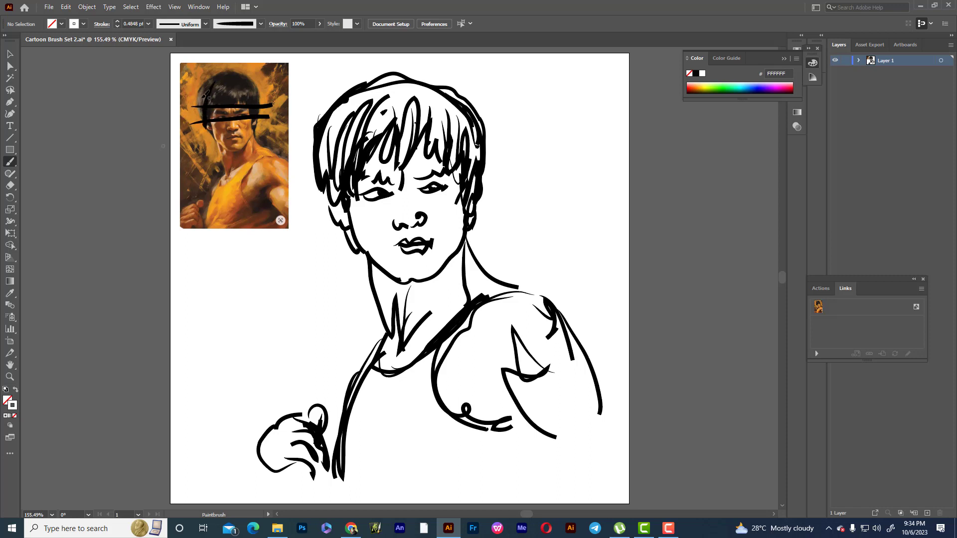
key("ctrl+z")
key("ctrl+z")
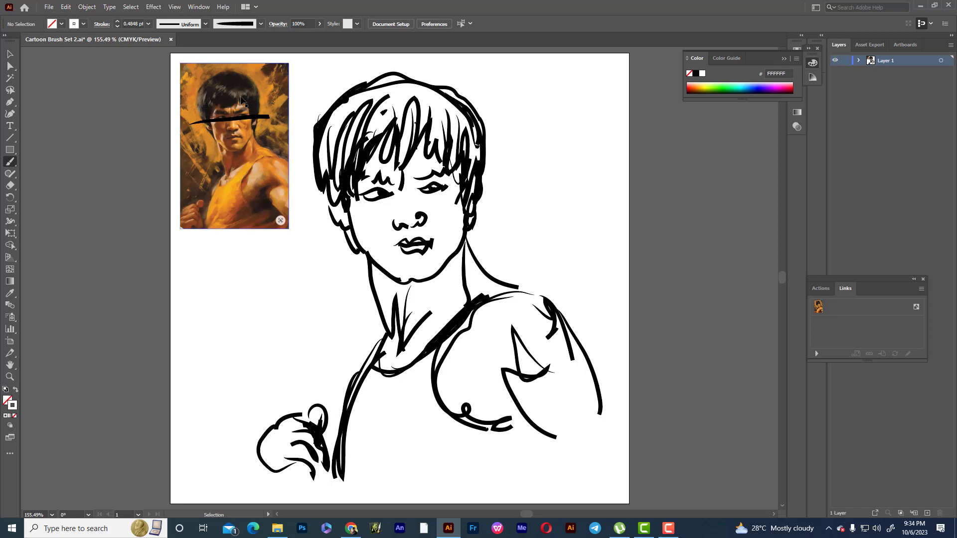
key("ctrl+z")
mouse_move(190, 121)
left_mouse_down()
mouse_move(272, 121)
mouse_move(271, 106)
left_mouse_up()
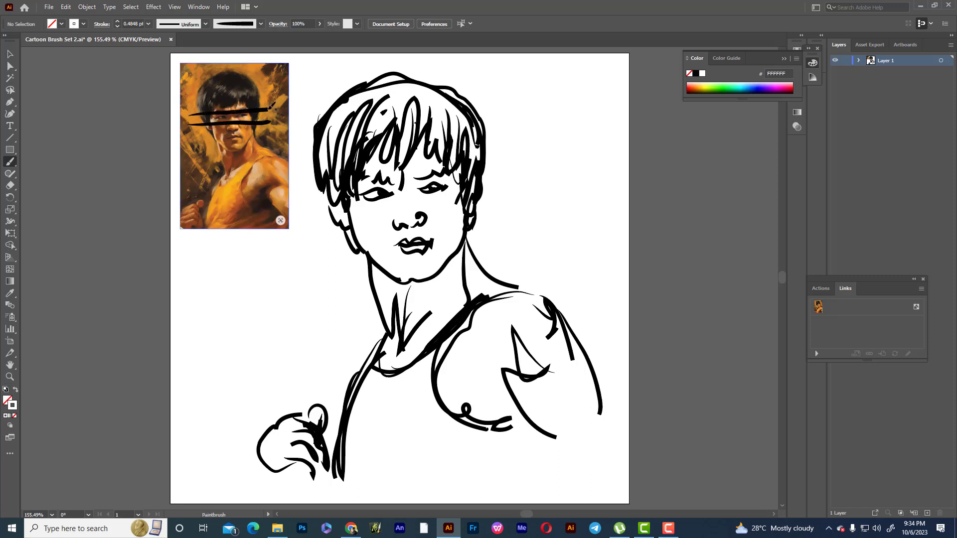
left_click_drag(203, 135, 266, 126)
left_click_drag(212, 144, 265, 146)
left_click_drag(249, 91, 246, 152)
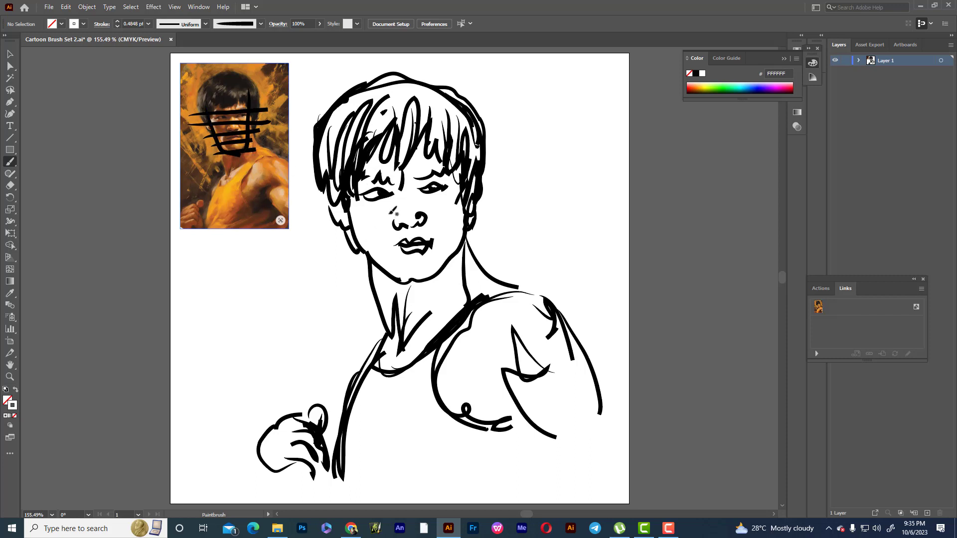
mouse_move(394, 211)
left_mouse_down()
mouse_move(389, 230)
mouse_move(430, 226)
left_mouse_up()
Set the brush stroke weight to 0.05 pt and sketch fine thin lines into the hair
left_click(150, 22)
left_click(128, 24)
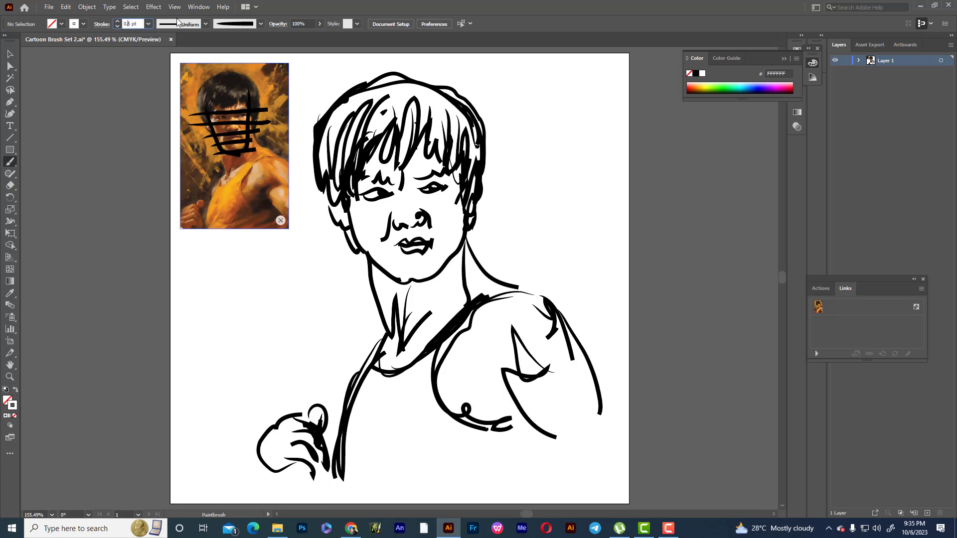
type("0")
key("Return")
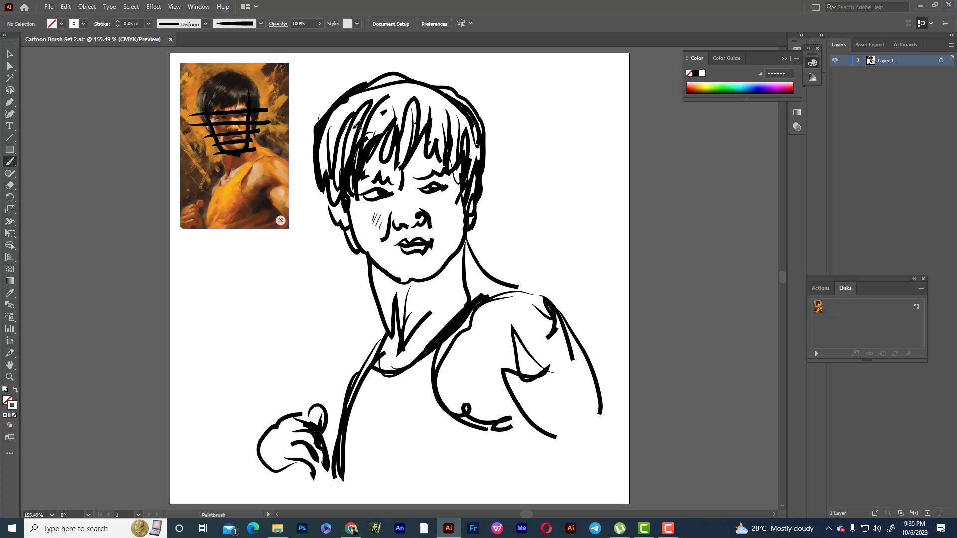
left_click_drag(397, 118, 398, 162)
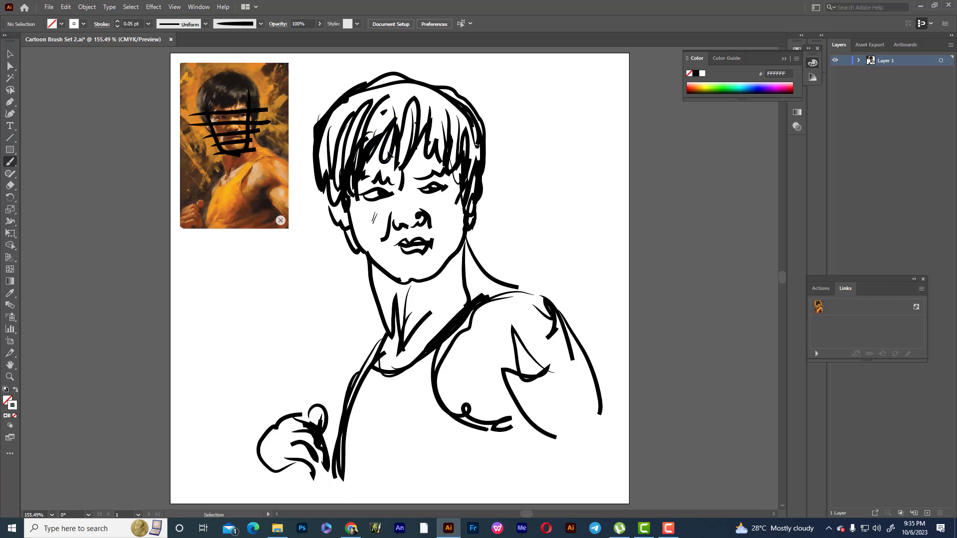
left_click(320, 25)
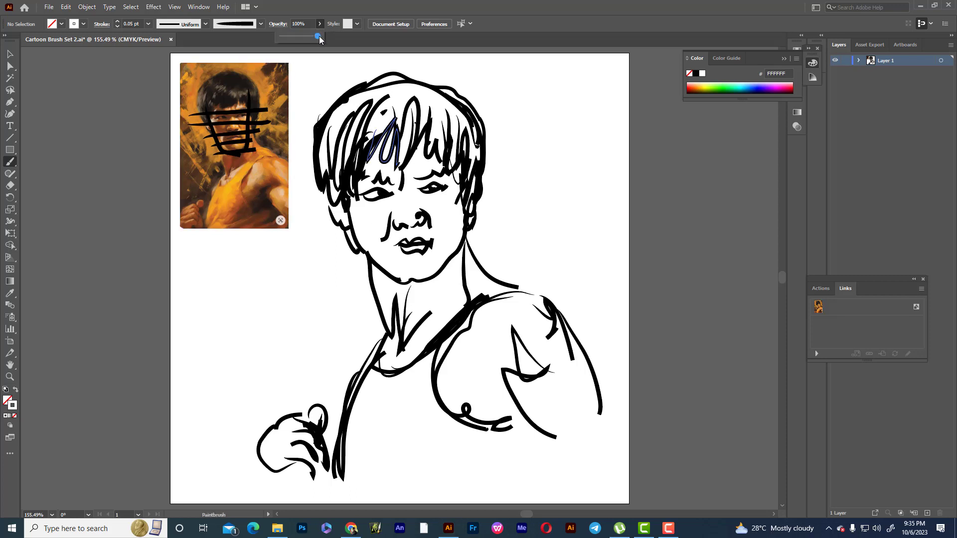
Add faint hatching on the cheek, across the neck and over the chest
mouse_move(365, 205)
left_mouse_down()
mouse_move(378, 233)
mouse_move(371, 253)
left_mouse_up()
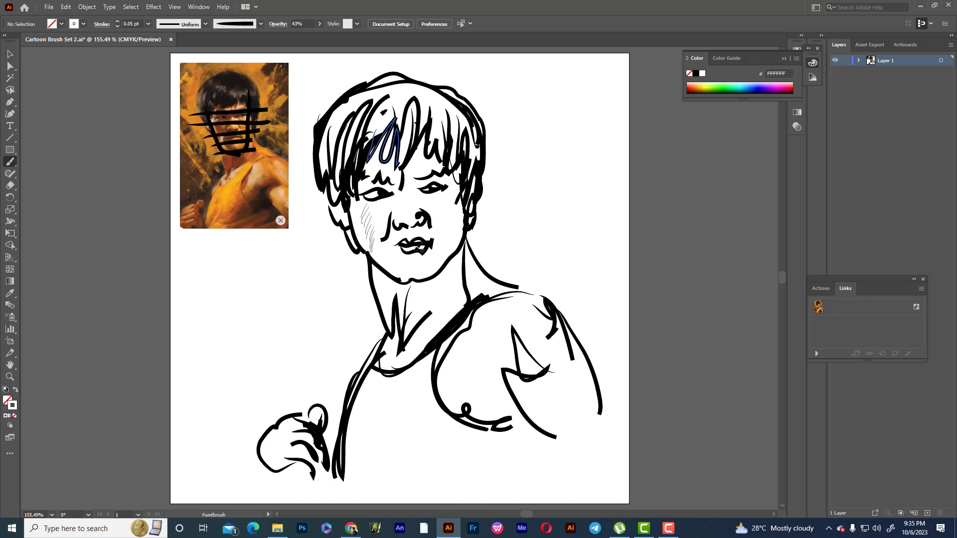
mouse_move(423, 281)
left_mouse_down()
mouse_move(411, 310)
mouse_move(422, 313)
left_mouse_up()
left_click_drag(439, 269, 416, 314)
left_click_drag(446, 286, 427, 322)
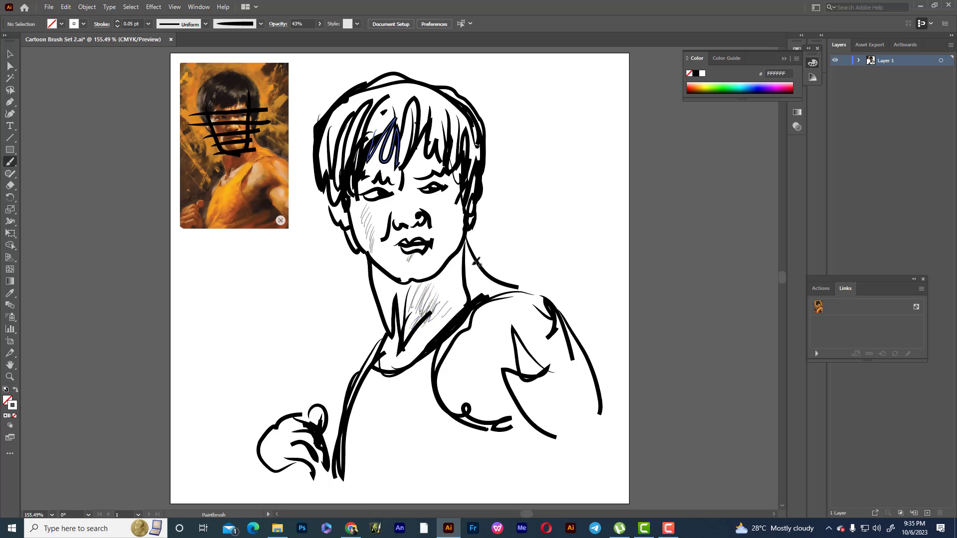
left_click_drag(481, 256, 469, 294)
left_click_drag(501, 357, 468, 413)
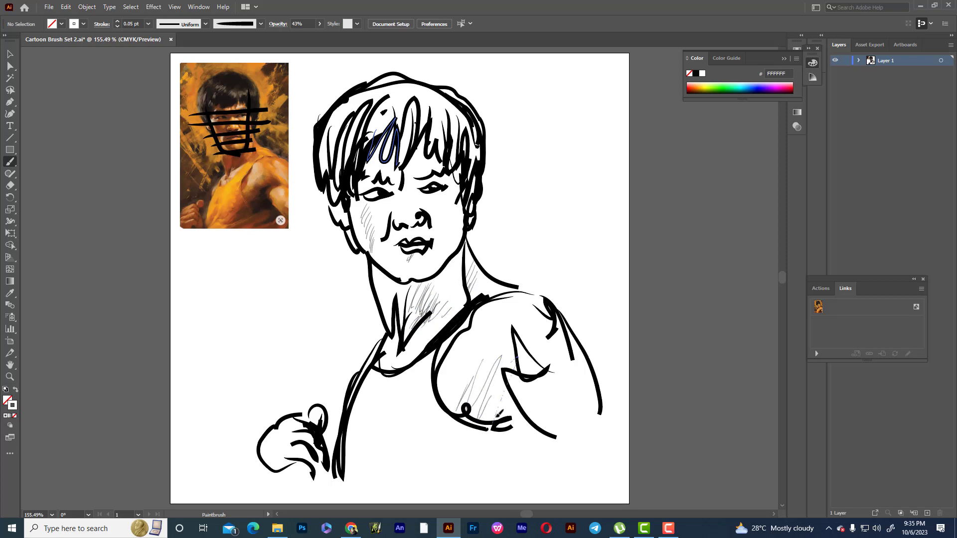
left_click_drag(528, 374, 499, 427)
left_click_drag(523, 391, 506, 458)
mouse_move(525, 422)
left_mouse_down()
mouse_move(513, 451)
mouse_move(520, 458)
left_mouse_up()
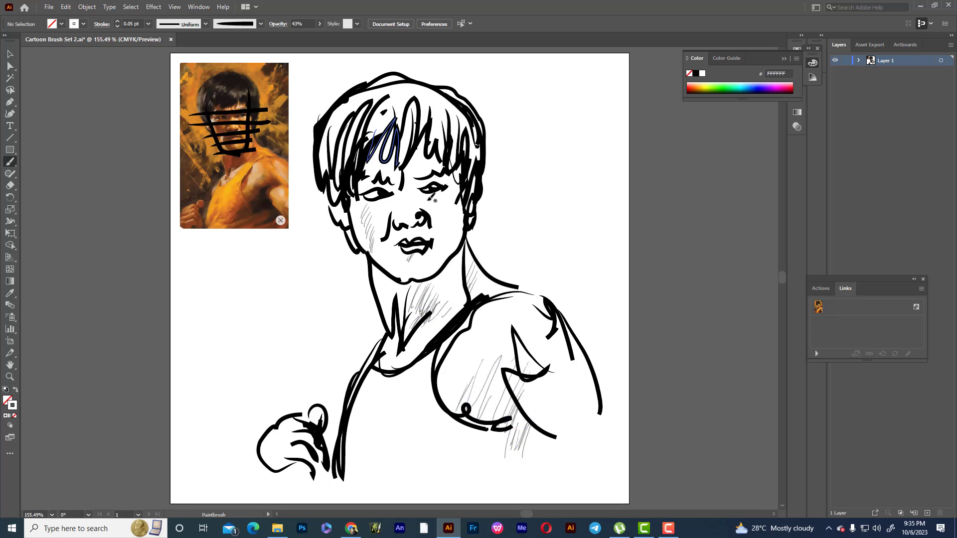
Hatch the nose bridge and both sides of the hair, and sketch a thin arc over the head
mouse_move(423, 191)
left_mouse_down()
mouse_move(418, 201)
mouse_move(395, 194)
mouse_move(393, 208)
left_mouse_up()
left_click_drag(390, 175, 398, 203)
left_click_drag(396, 125, 381, 159)
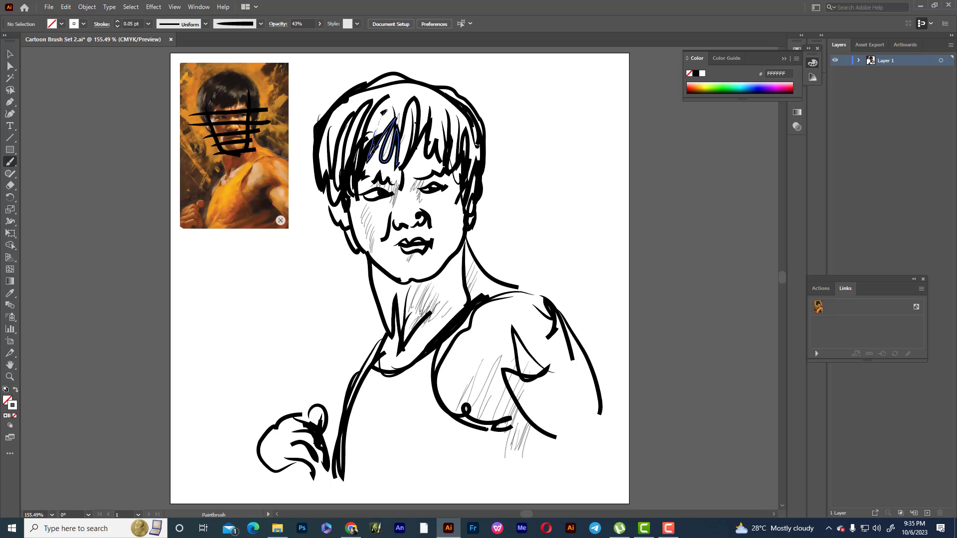
left_click_drag(377, 108, 355, 162)
mouse_move(357, 105)
left_mouse_down()
mouse_move(352, 167)
mouse_move(335, 129)
mouse_move(330, 199)
left_mouse_up()
left_click_drag(325, 139, 335, 211)
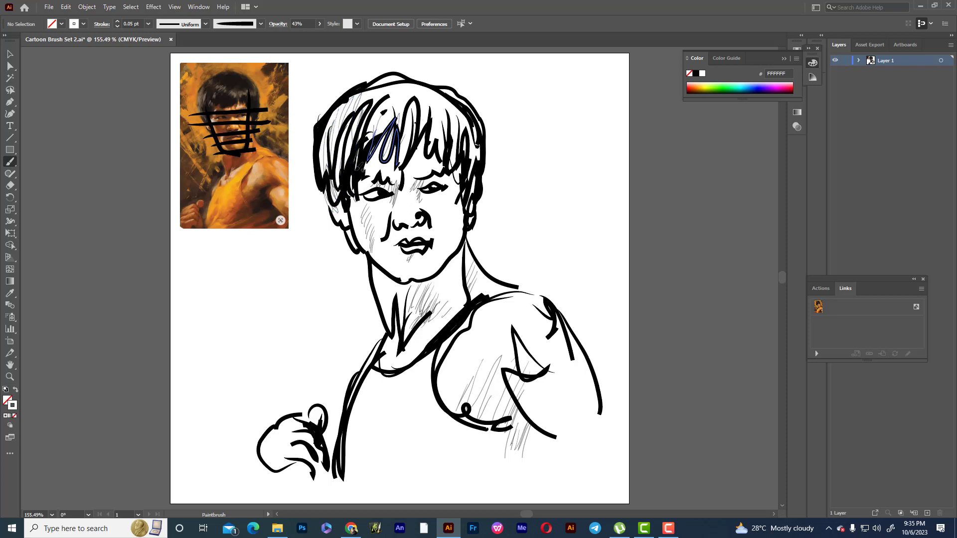
left_click_drag(461, 149, 474, 216)
left_click_drag(455, 99, 343, 88)
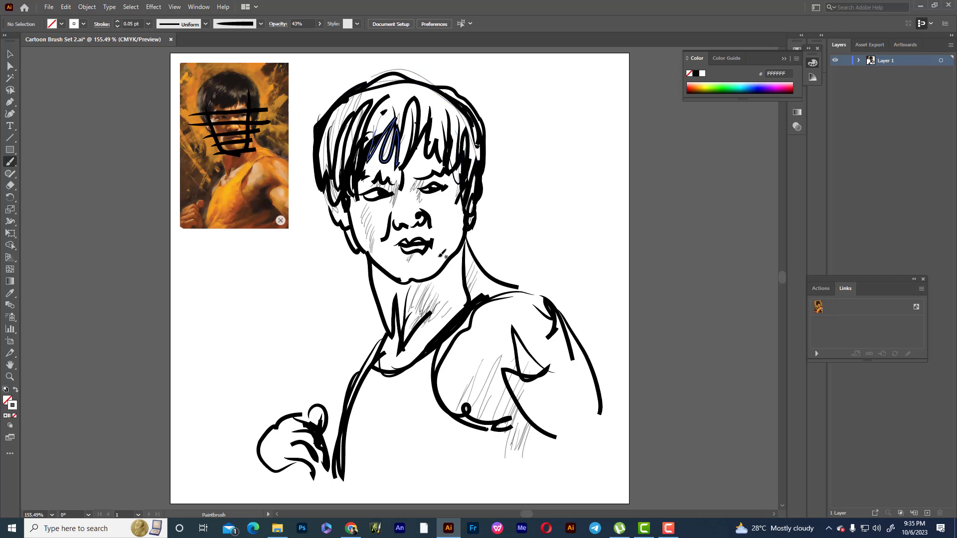
Trace the shoulder contour and hatch the neck, lower torso and left torso edge
mouse_move(507, 288)
left_mouse_down()
mouse_move(567, 325)
mouse_move(588, 383)
mouse_move(628, 410)
left_mouse_up()
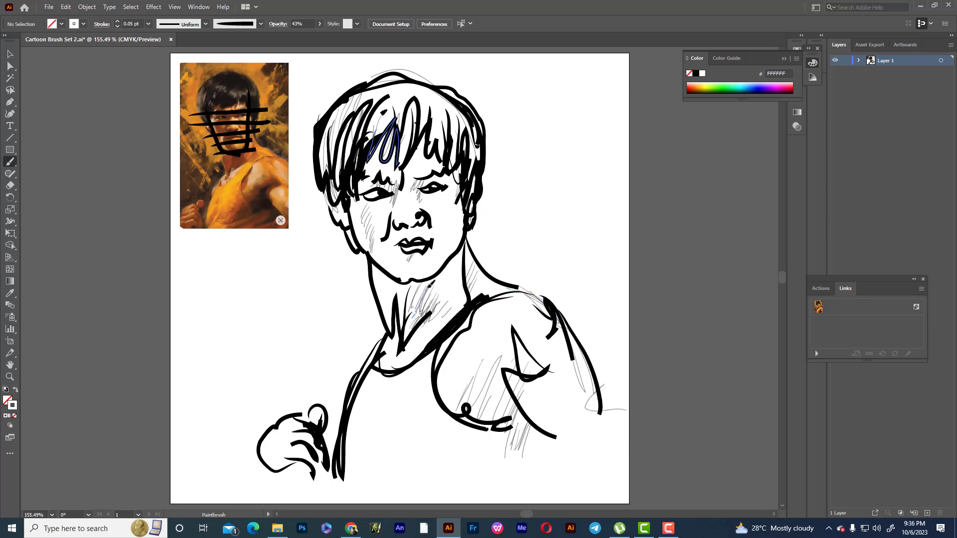
mouse_move(417, 309)
left_mouse_down()
mouse_move(431, 283)
mouse_move(425, 272)
mouse_move(424, 282)
left_mouse_up()
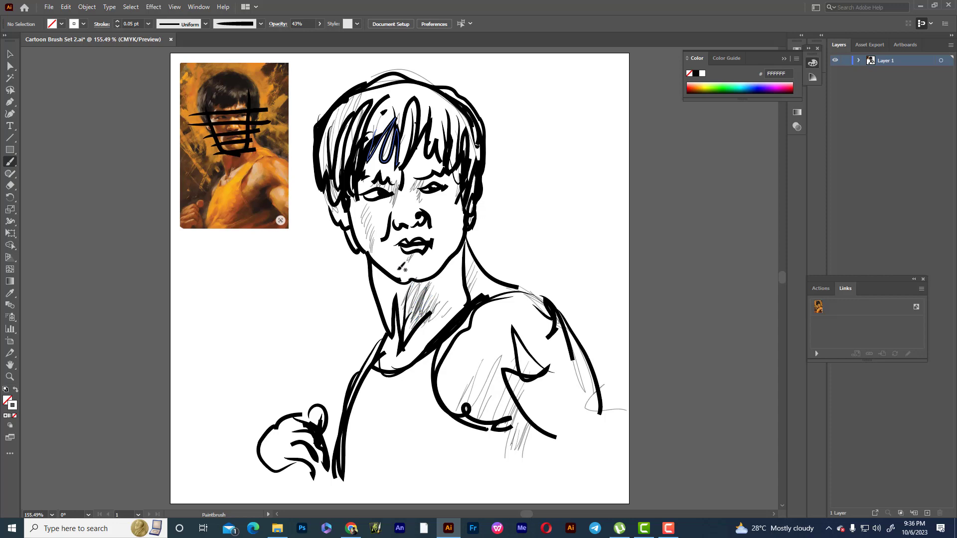
left_click_drag(402, 319, 417, 286)
left_click_drag(422, 449, 441, 461)
mouse_move(411, 425)
left_mouse_down()
mouse_move(438, 451)
mouse_move(456, 443)
left_mouse_up()
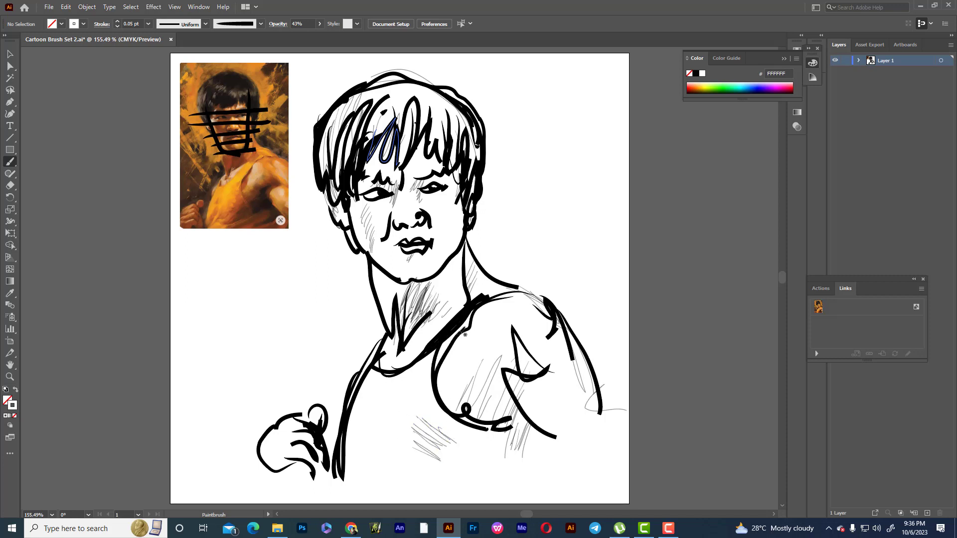
left_click_drag(460, 332, 439, 362)
mouse_move(438, 393)
left_mouse_down()
mouse_move(447, 357)
mouse_move(474, 329)
left_mouse_up()
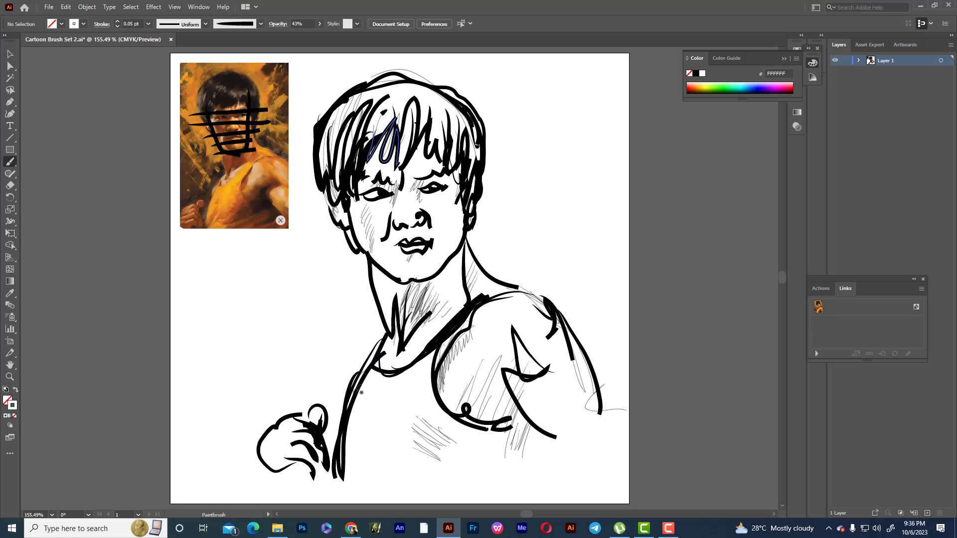
Add a line along the arm and hatching beside the eye, nose and right side of the hair
left_click_drag(333, 440, 352, 424)
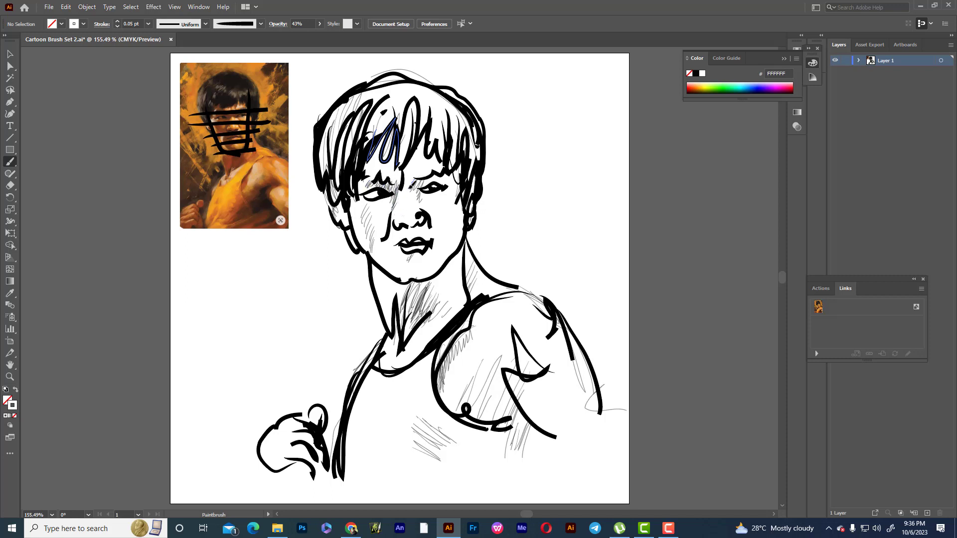
left_click_drag(412, 187, 420, 178)
left_click_drag(426, 210, 426, 210)
mouse_move(427, 125)
left_mouse_down()
mouse_move(430, 147)
mouse_move(411, 149)
mouse_move(454, 164)
left_mouse_up()
left_click_drag(471, 132, 471, 175)
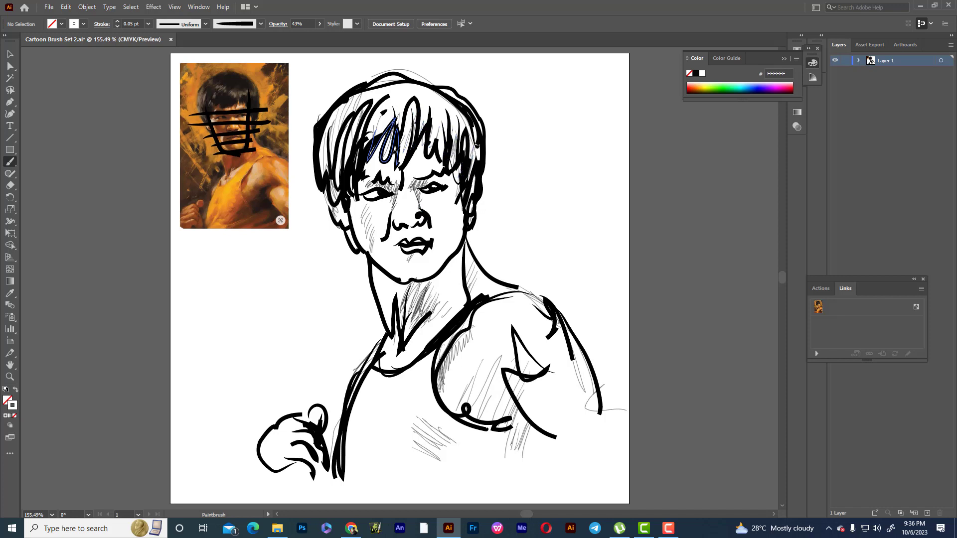
mouse_move(400, 119)
left_mouse_down()
mouse_move(403, 155)
mouse_move(371, 150)
mouse_move(379, 159)
left_mouse_up()
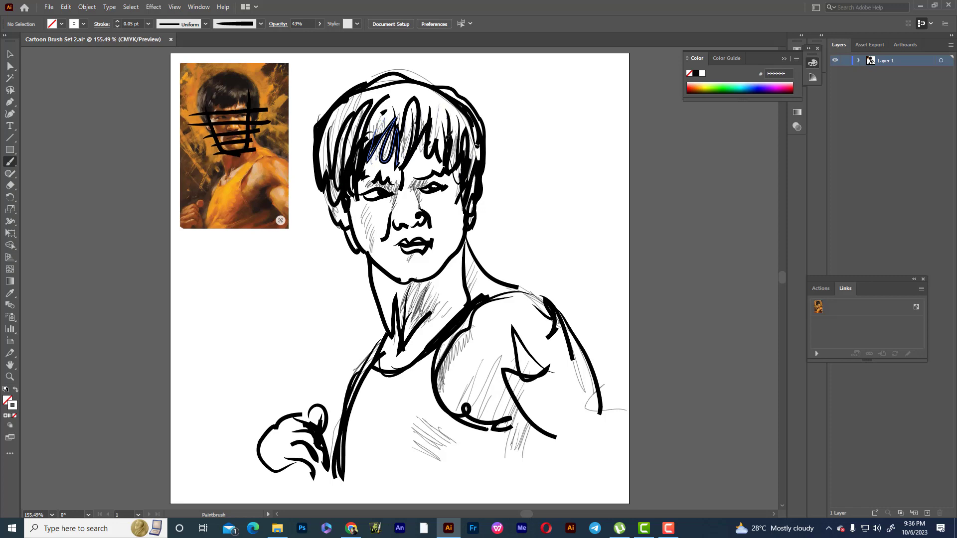
left_click_drag(468, 129, 476, 179)
Densify the hair hatching across the top, upper-left and right side
left_click_drag(457, 109, 462, 154)
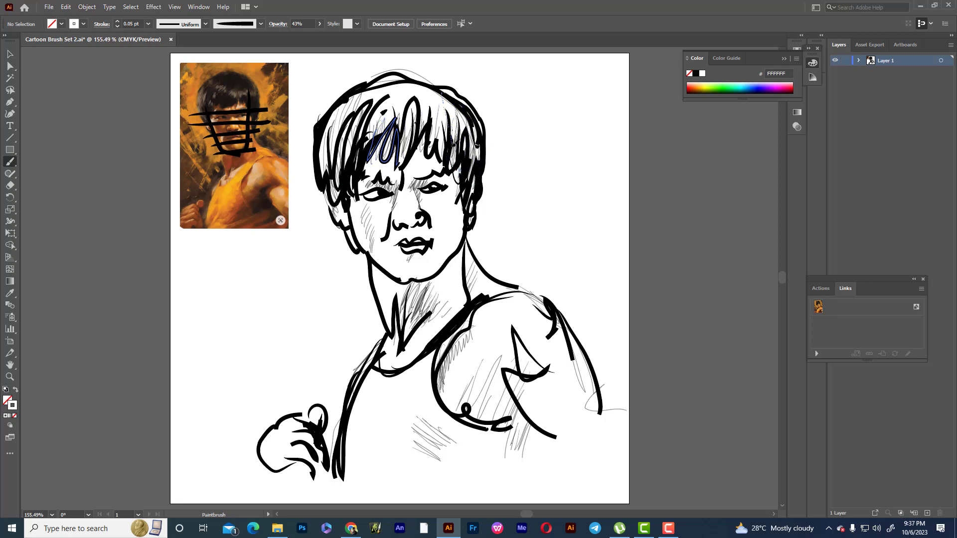
mouse_move(428, 95)
left_mouse_down()
mouse_move(427, 146)
mouse_move(403, 119)
mouse_move(375, 134)
left_mouse_up()
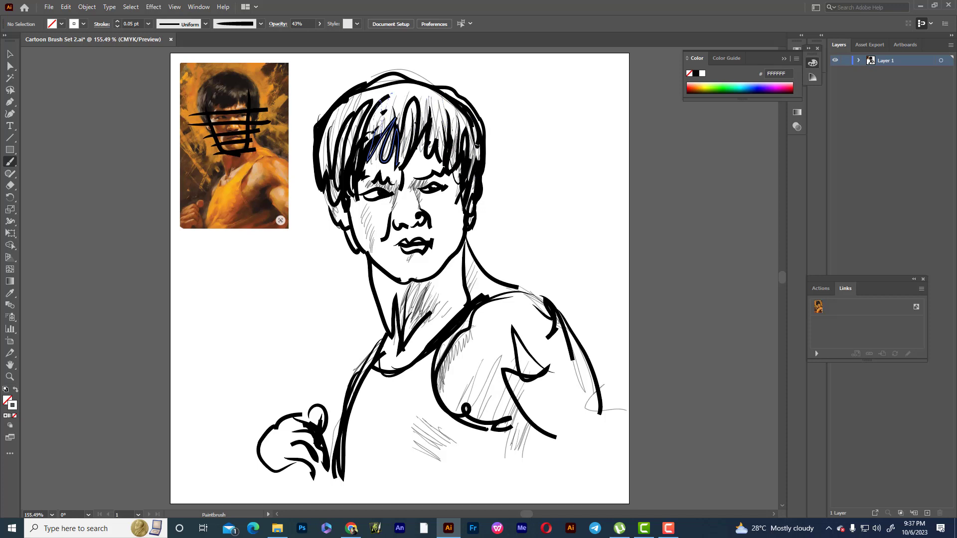
mouse_move(359, 102)
left_mouse_down()
mouse_move(349, 149)
mouse_move(329, 156)
mouse_move(345, 106)
left_mouse_up()
left_click_drag(360, 115, 351, 126)
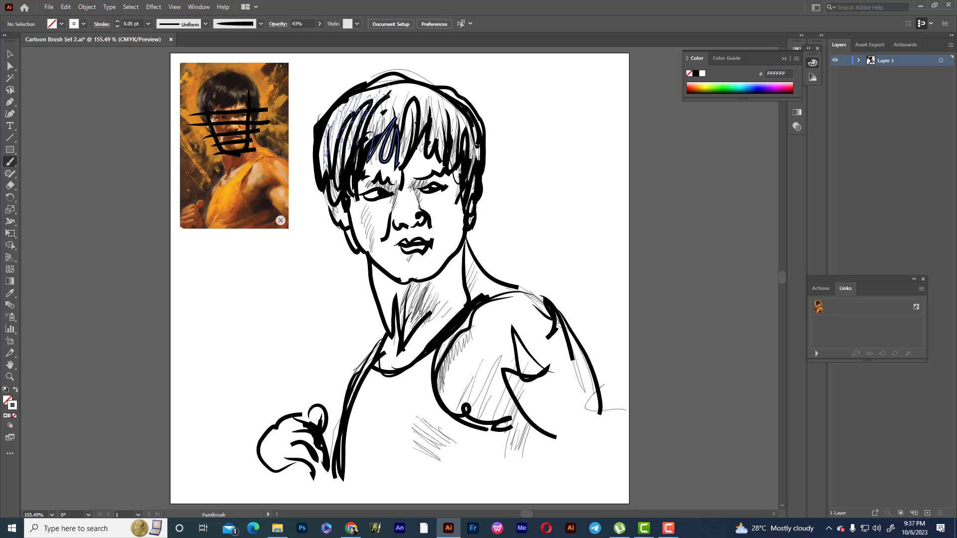
left_click_drag(401, 82, 389, 112)
mouse_move(441, 90)
left_mouse_down()
mouse_move(431, 127)
mouse_move(445, 131)
left_mouse_up()
mouse_move(460, 104)
left_mouse_down()
mouse_move(452, 146)
mouse_move(459, 137)
left_mouse_up()
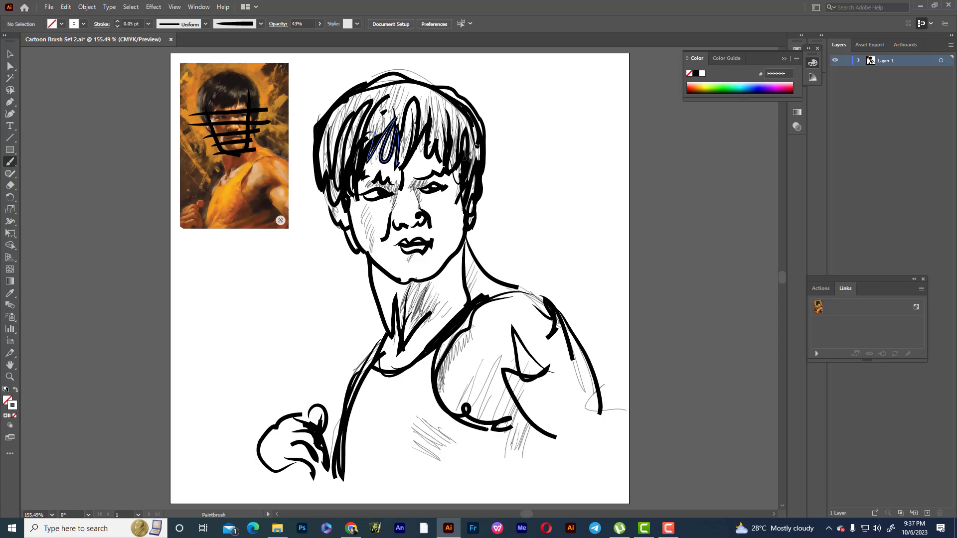
Hatch the neck, upper chest, left torso line and strokes along the right arm
left_click_drag(476, 271, 468, 294)
left_click_drag(472, 255, 464, 281)
left_click_drag(450, 264, 431, 294)
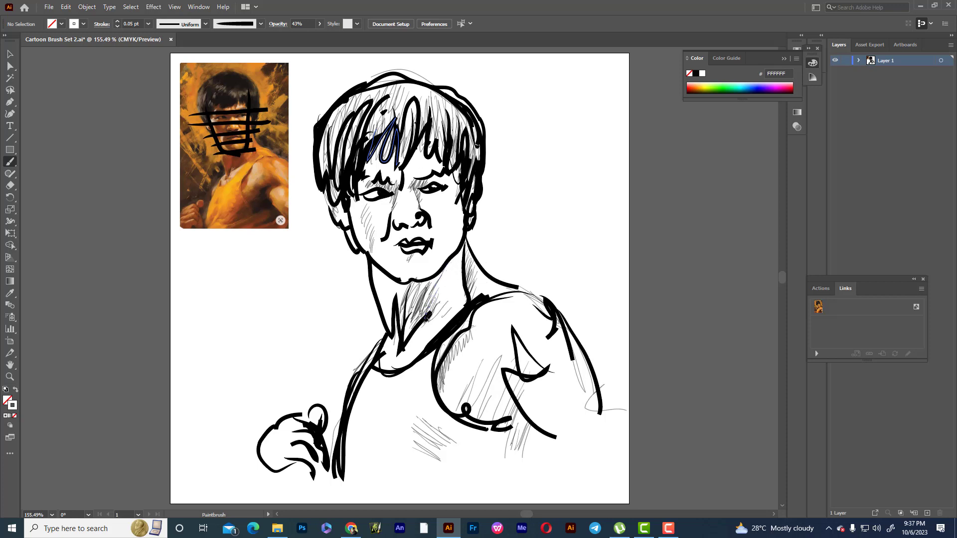
mouse_move(428, 331)
left_mouse_down()
mouse_move(440, 318)
mouse_move(436, 335)
left_mouse_up()
left_click_drag(377, 269, 391, 294)
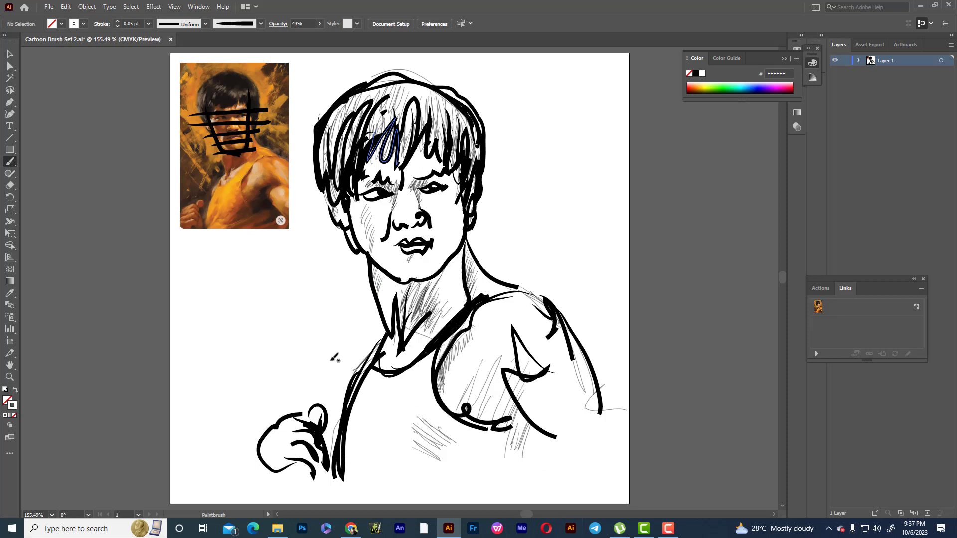
mouse_move(346, 469)
left_mouse_down()
mouse_move(351, 484)
mouse_move(353, 474)
left_mouse_up()
mouse_move(349, 442)
left_mouse_down()
mouse_move(356, 463)
mouse_move(356, 449)
left_mouse_up()
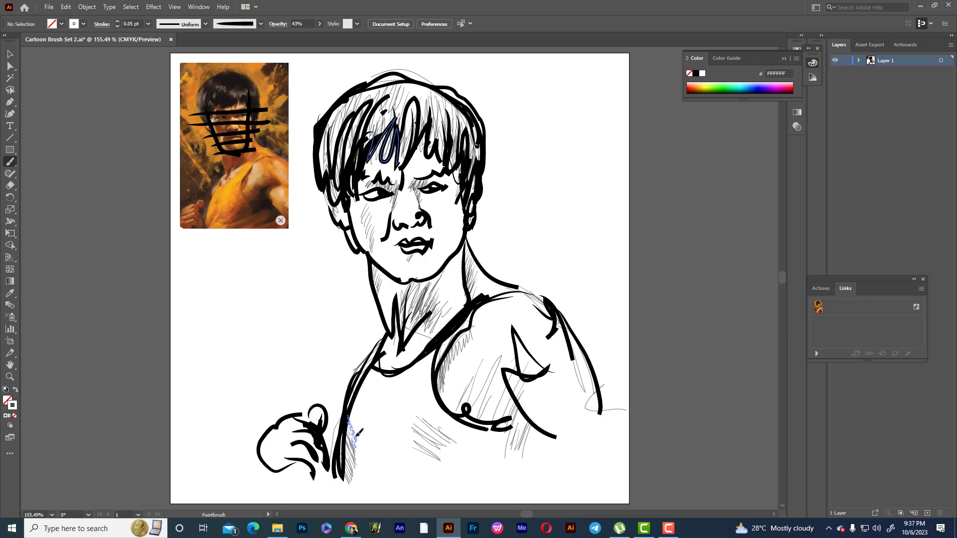
left_click_drag(362, 407, 349, 444)
left_click_drag(615, 435, 632, 435)
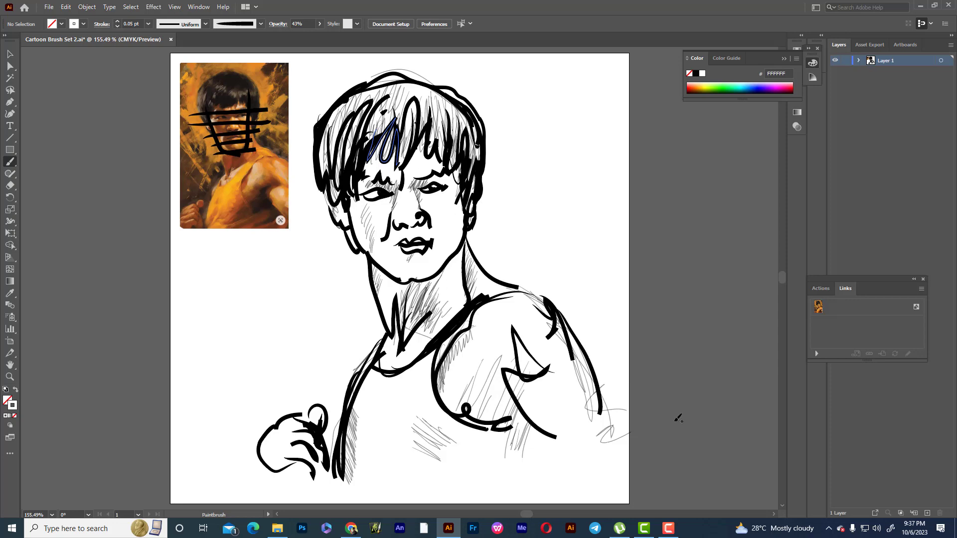
Delete the reference photo with its strokes and shift the whole drawing left
key("v")
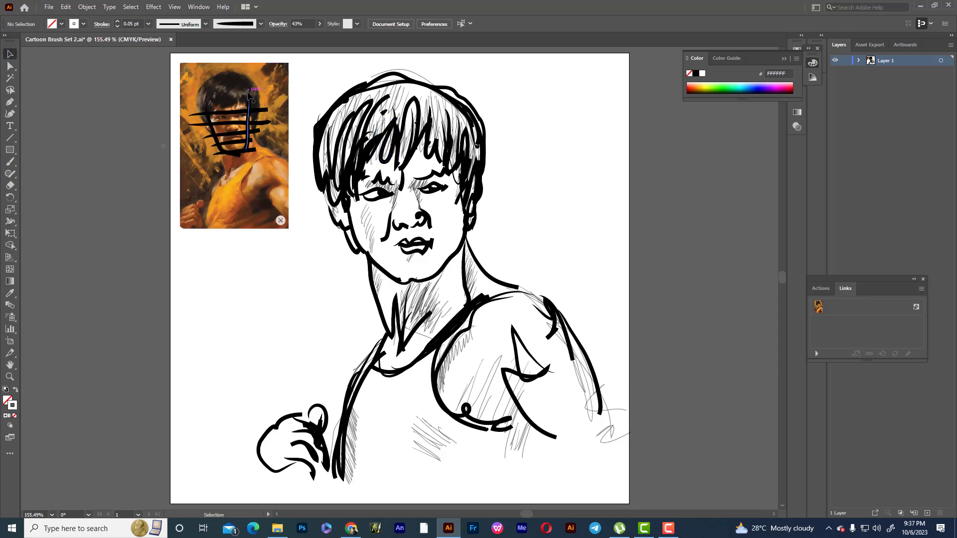
left_click(249, 94)
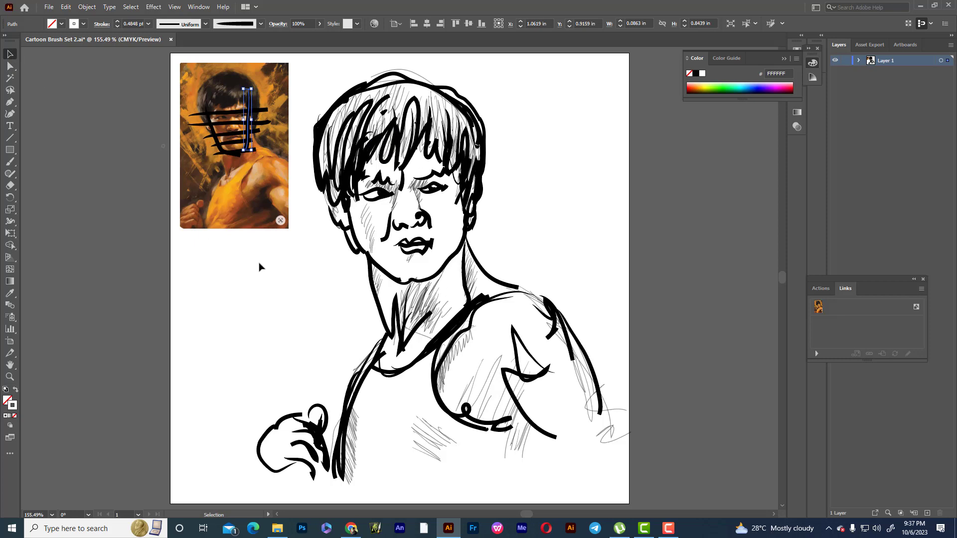
left_click_drag(308, 261, 193, 227)
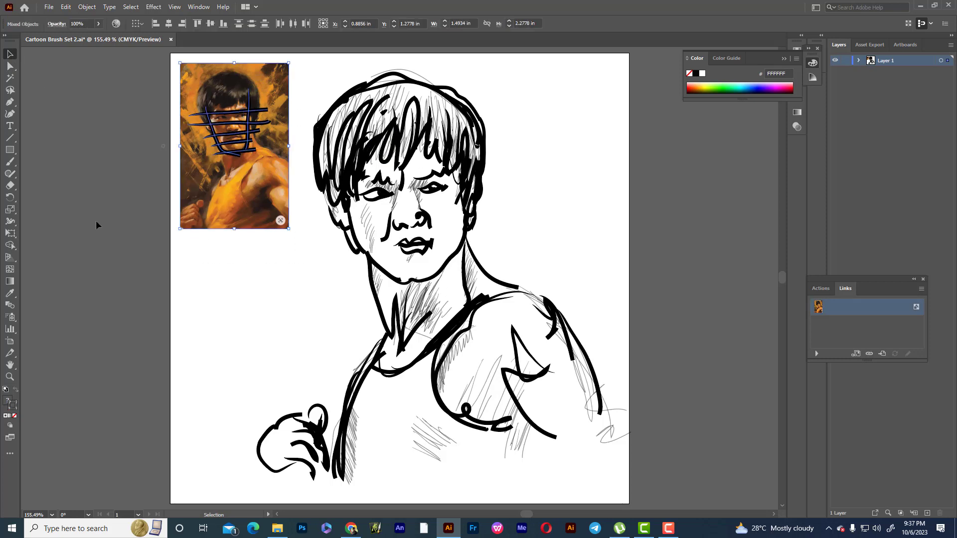
key("Delete")
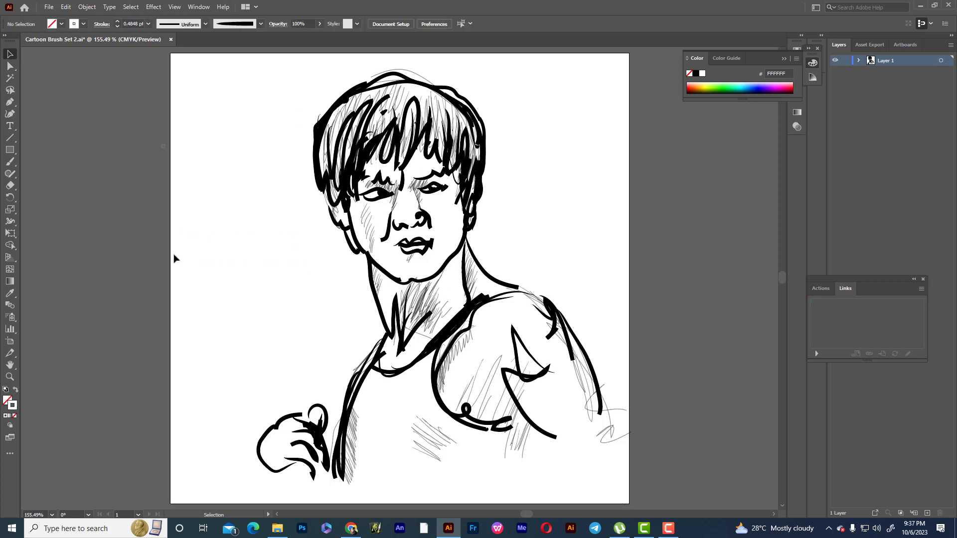
mouse_move(208, 126)
left_mouse_down()
mouse_move(560, 470)
mouse_move(647, 496)
left_mouse_up()
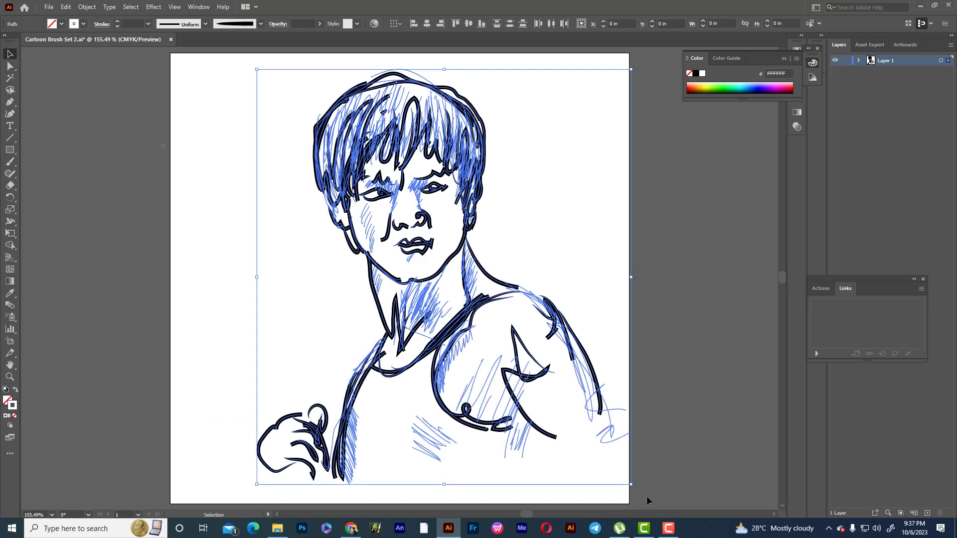
left_click_drag(595, 371, 539, 377)
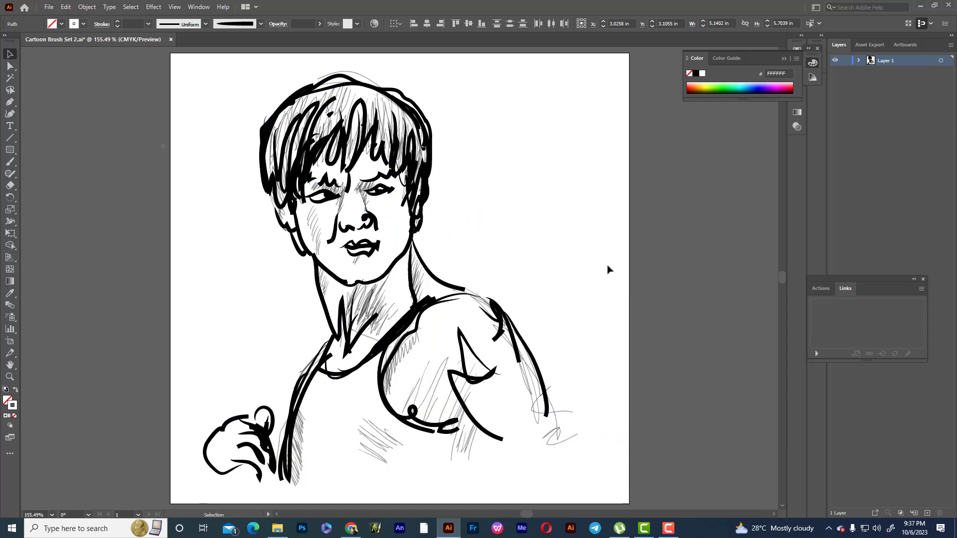
left_click(607, 270)
Copy the name 'Bruce Lee' from the Pinterest pin description
left_click(352, 529)
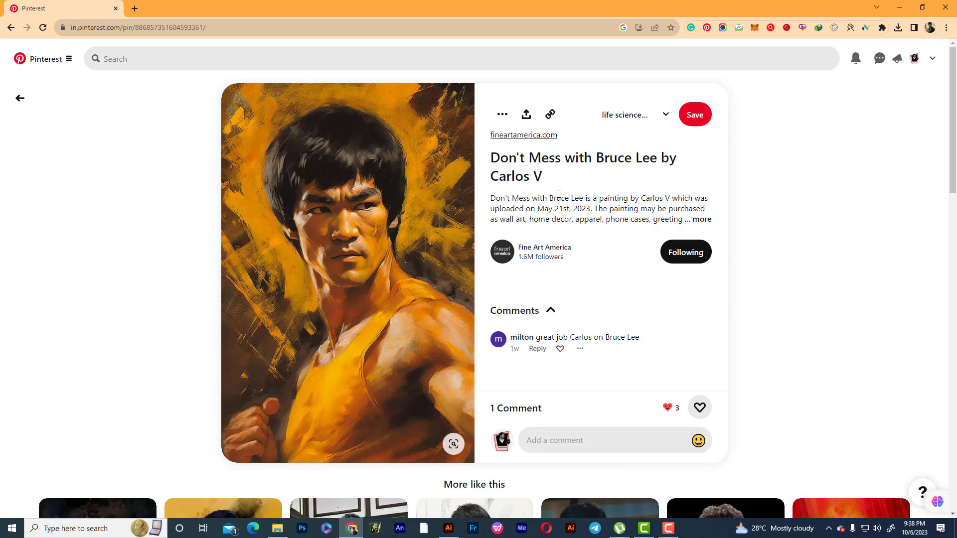
left_click_drag(550, 198, 581, 198)
right_click(585, 197)
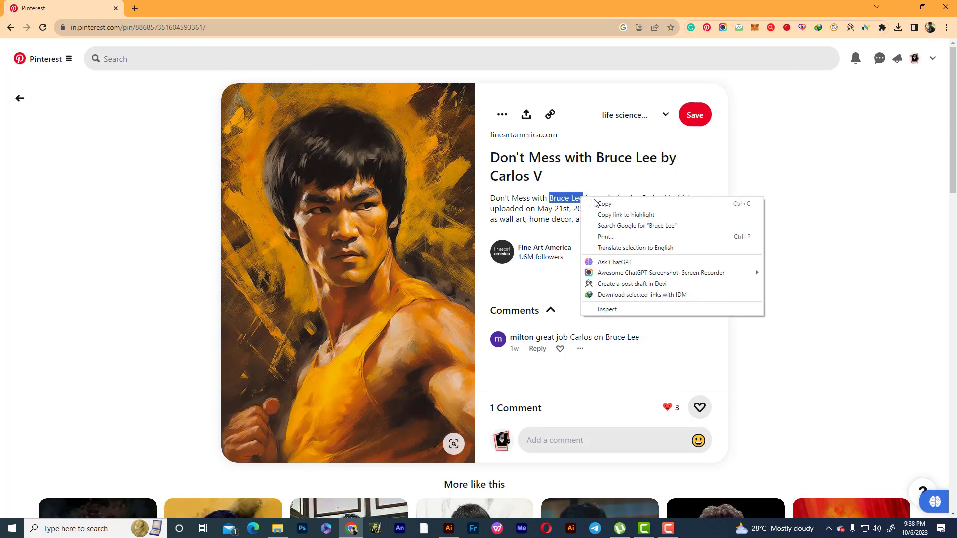
left_click(598, 204)
left_click(900, 7)
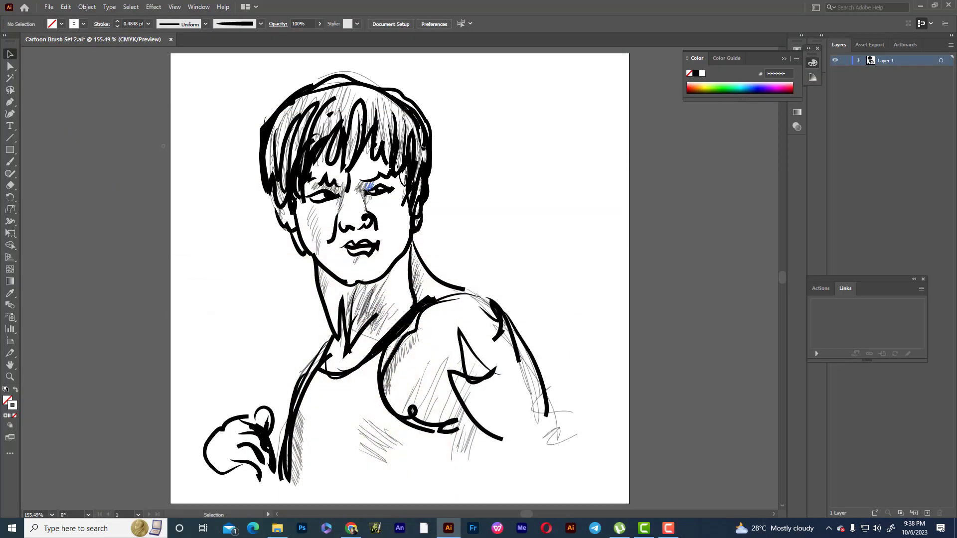
Nudge the whole drawing slightly left and set the Paintbrush stroke weight to 1 pt
left_click_drag(208, 93, 622, 509)
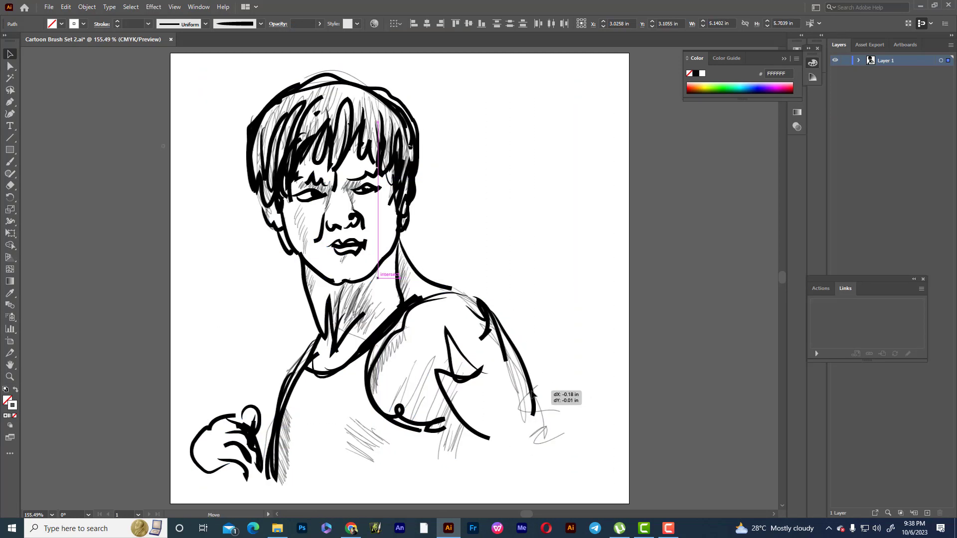
left_click_drag(548, 399, 534, 398)
left_click(574, 337)
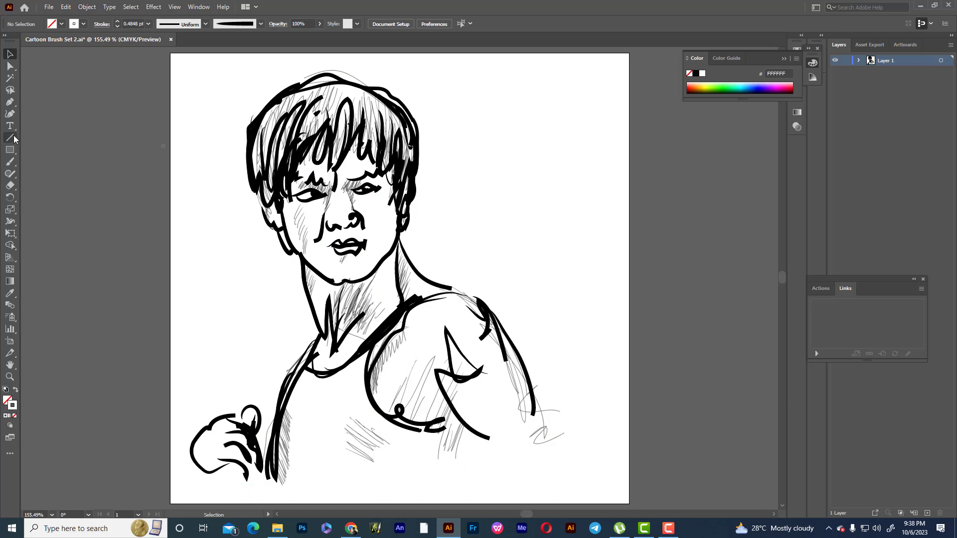
left_click(11, 163)
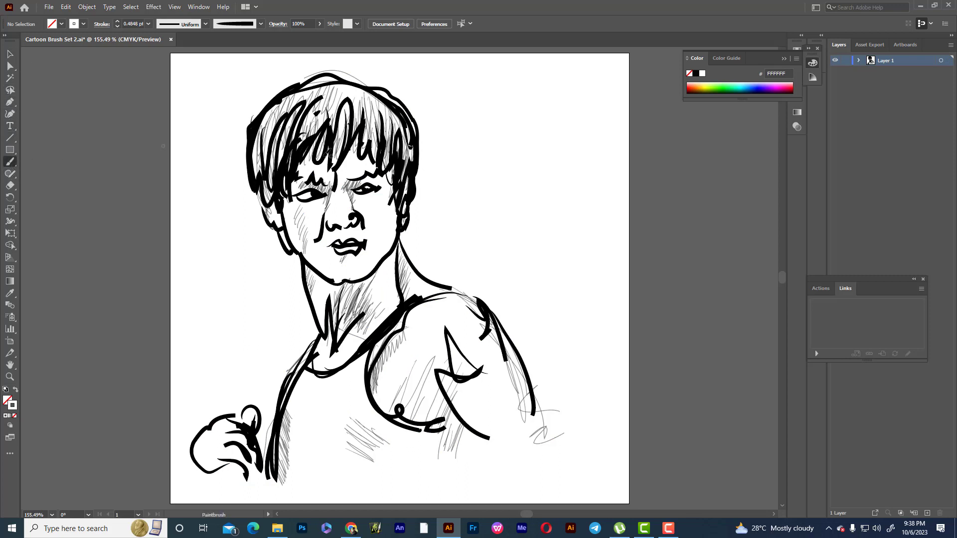
left_click(147, 23)
left_click(160, 67)
Try thick brush strokes for the torso's lower outline, undoing the unsatisfactory attempts
left_click_drag(529, 421, 528, 422)
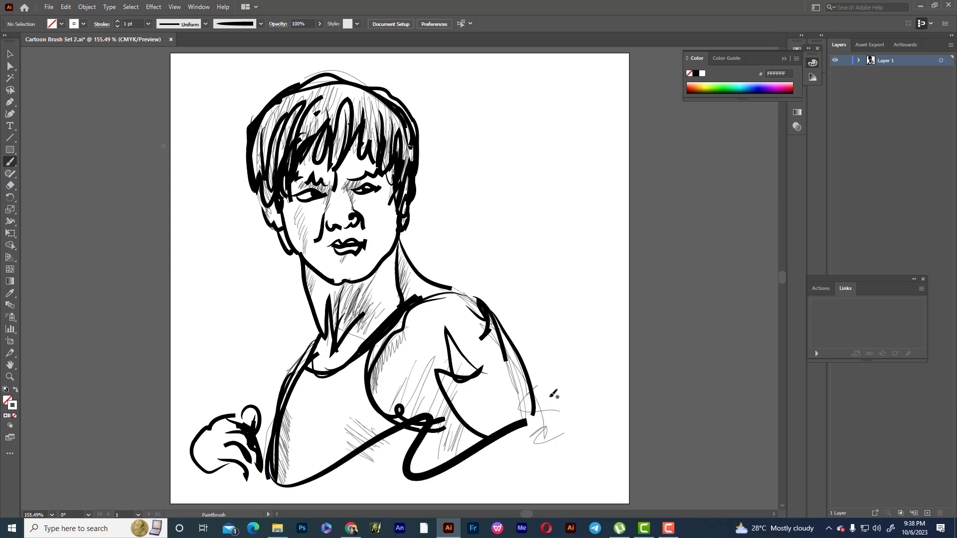
key("ctrl+z")
left_click_drag(275, 451, 460, 434)
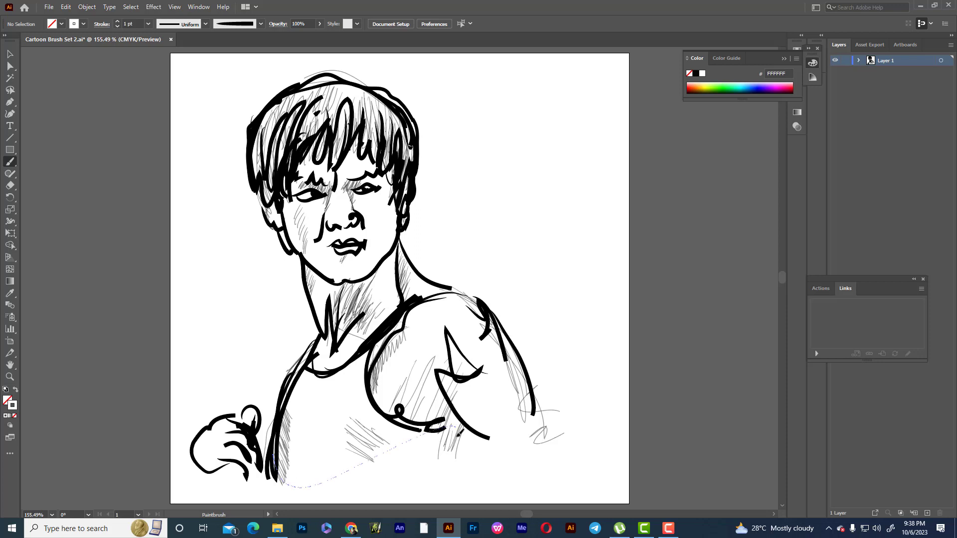
left_click_drag(522, 410, 537, 413)
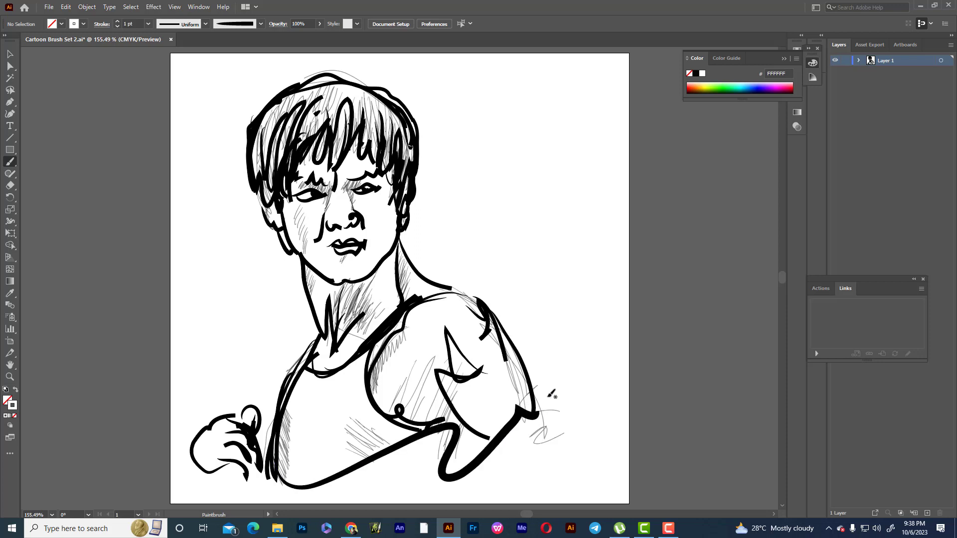
key("ctrl+z")
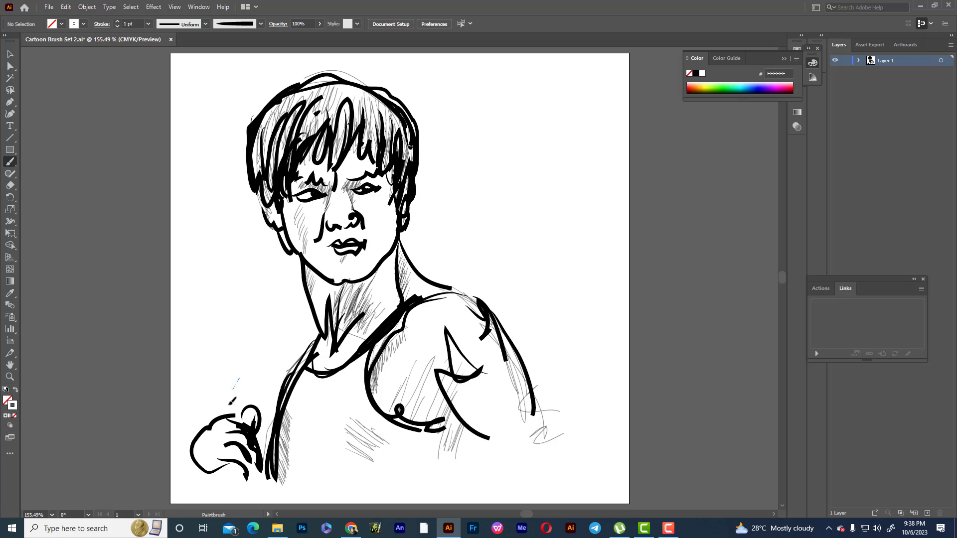
left_click_drag(232, 402, 232, 405)
key("ctrl+z")
mouse_move(299, 456)
left_mouse_down()
mouse_move(433, 421)
mouse_move(484, 449)
mouse_move(540, 411)
left_mouse_up()
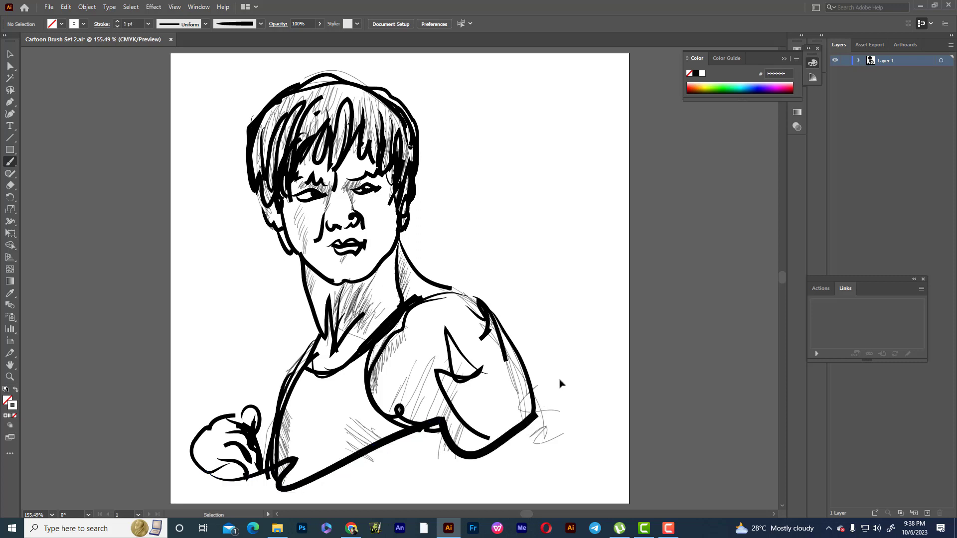
key("ctrl+z")
mouse_move(209, 469)
left_mouse_down()
mouse_move(344, 483)
mouse_move(517, 434)
mouse_move(537, 410)
left_mouse_up()
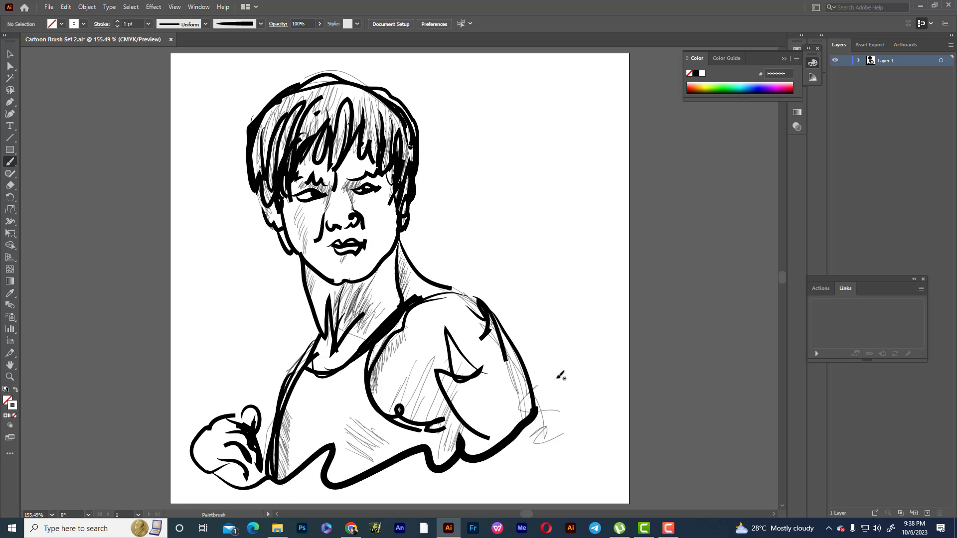
key("ctrl+z")
Draw the final torso bottom curve from under the hand up to the right arm
left_click_drag(277, 468, 369, 486)
mouse_move(453, 456)
left_mouse_down()
mouse_move(506, 439)
mouse_move(538, 405)
left_mouse_up()
key("ctrl+z")
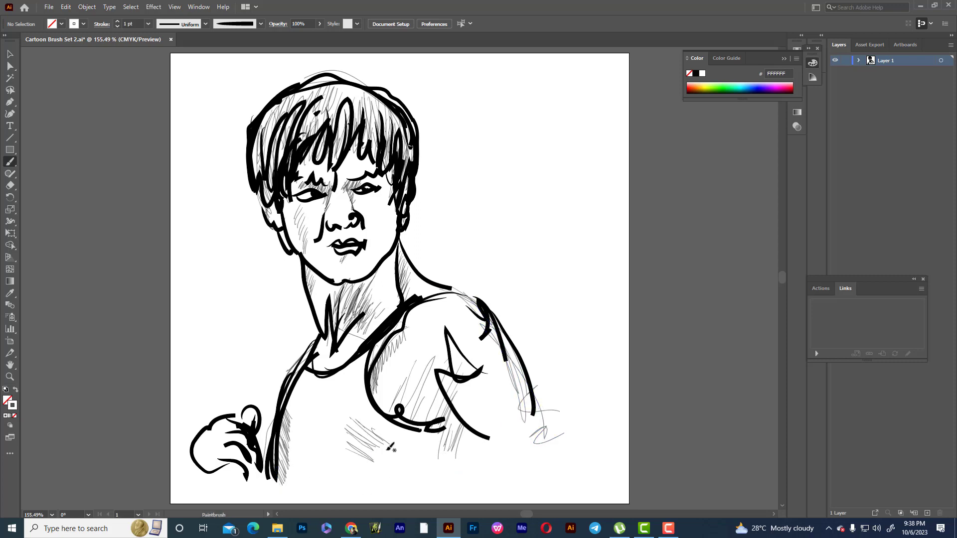
left_click_drag(276, 461, 449, 494)
left_click_drag(563, 432, 565, 429)
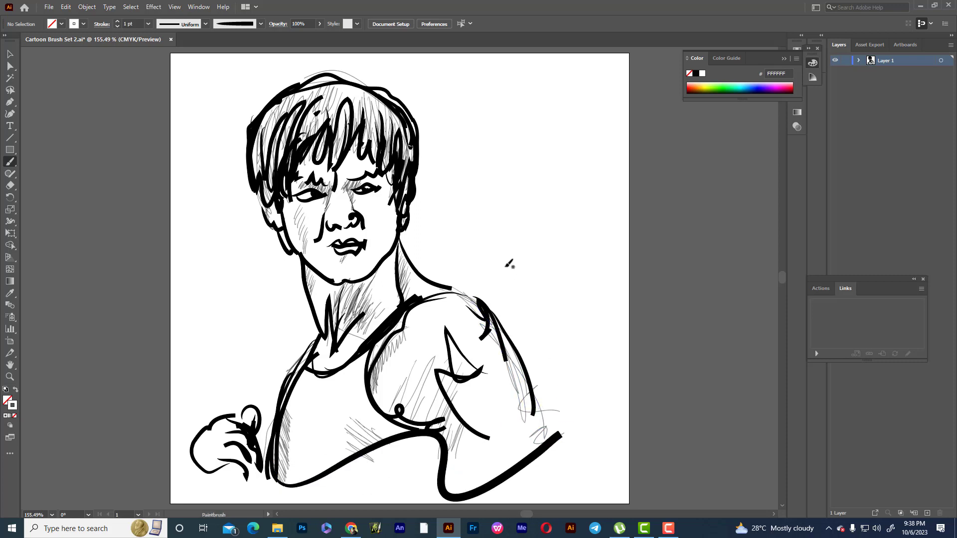
key("ctrl+z")
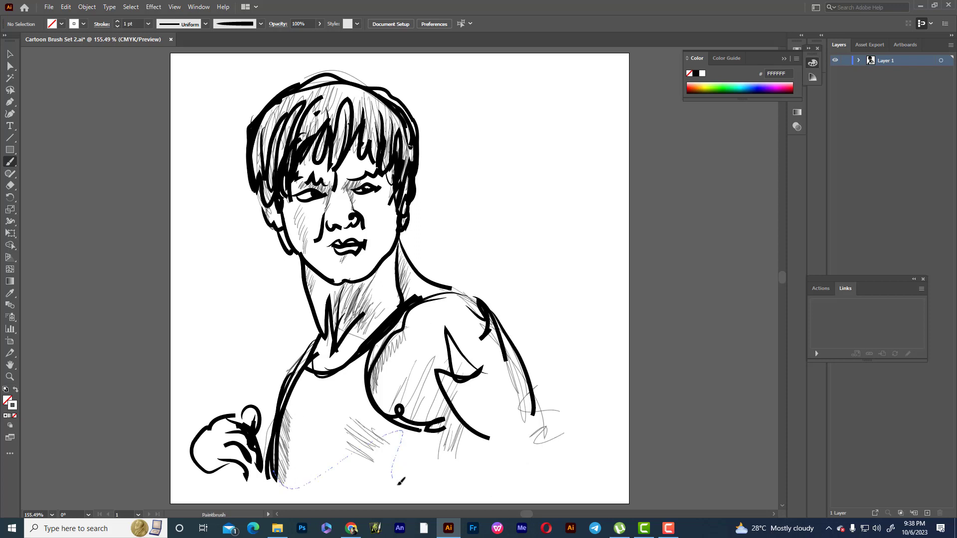
mouse_move(399, 481)
left_mouse_down()
mouse_move(482, 441)
mouse_move(542, 394)
left_mouse_up()
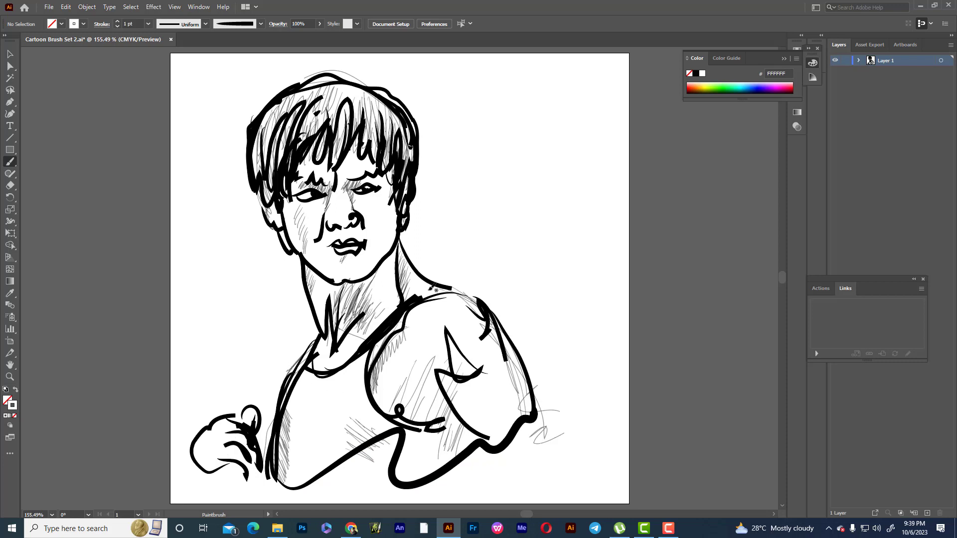
mouse_move(198, 463)
left_mouse_down()
mouse_move(343, 445)
mouse_move(369, 466)
left_mouse_up()
key("ctrl+z")
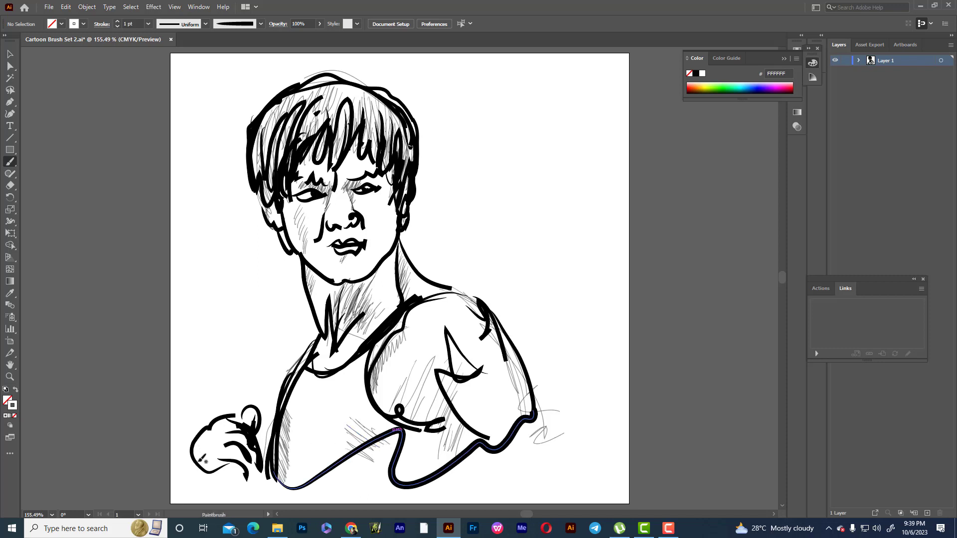
left_click_drag(199, 463, 265, 471)
left_click_drag(277, 476, 285, 479)
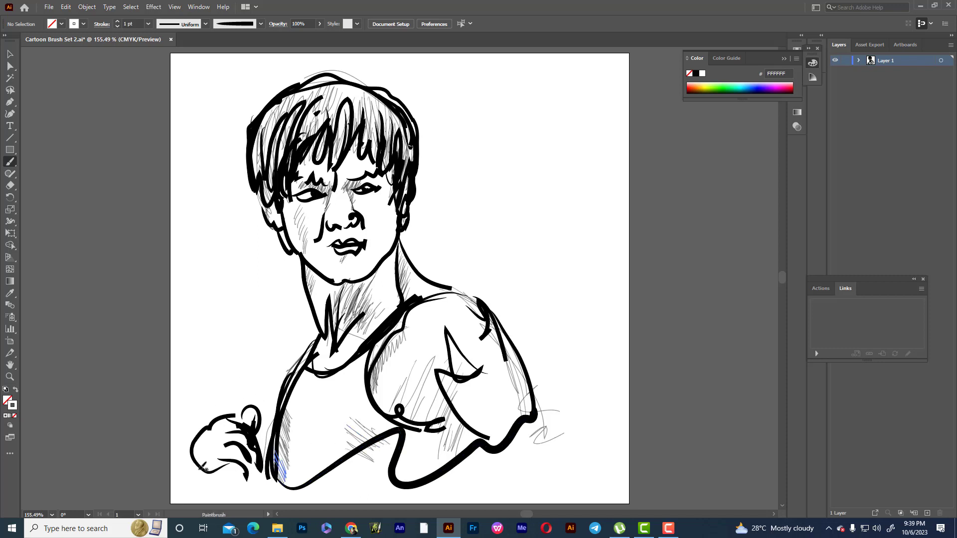
left_click_drag(209, 471, 273, 458)
left_click_drag(263, 167, 272, 201)
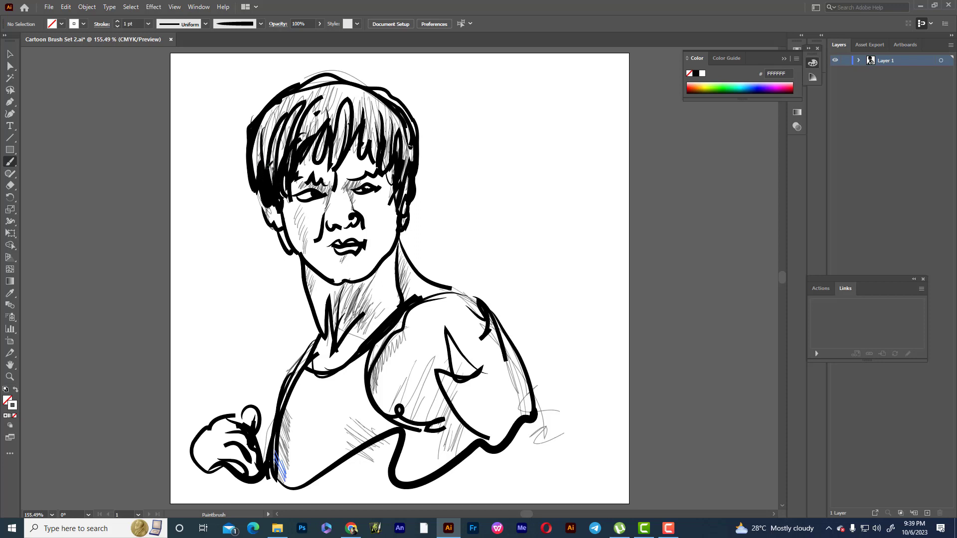
left_click_drag(263, 133, 269, 179)
left_click_drag(405, 136, 407, 175)
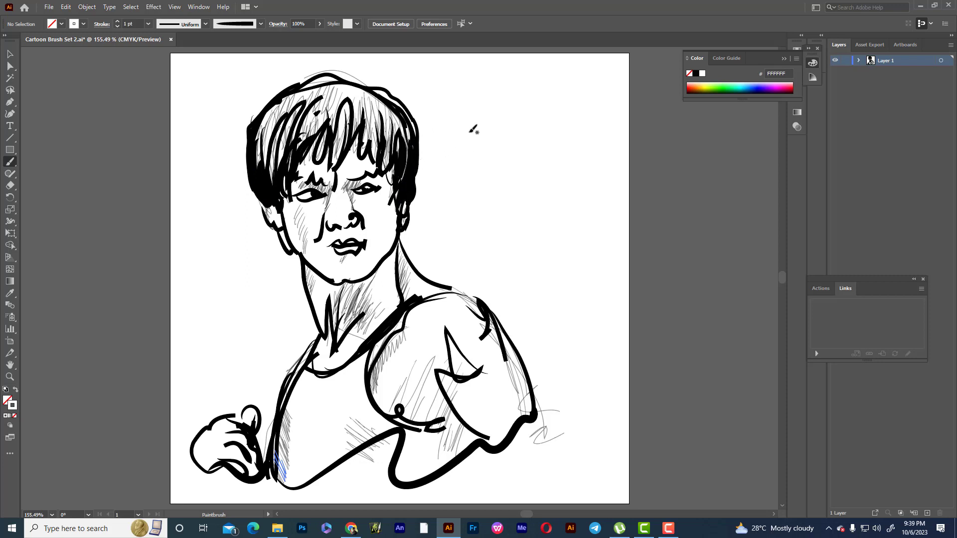
left_click_drag(418, 298, 486, 305)
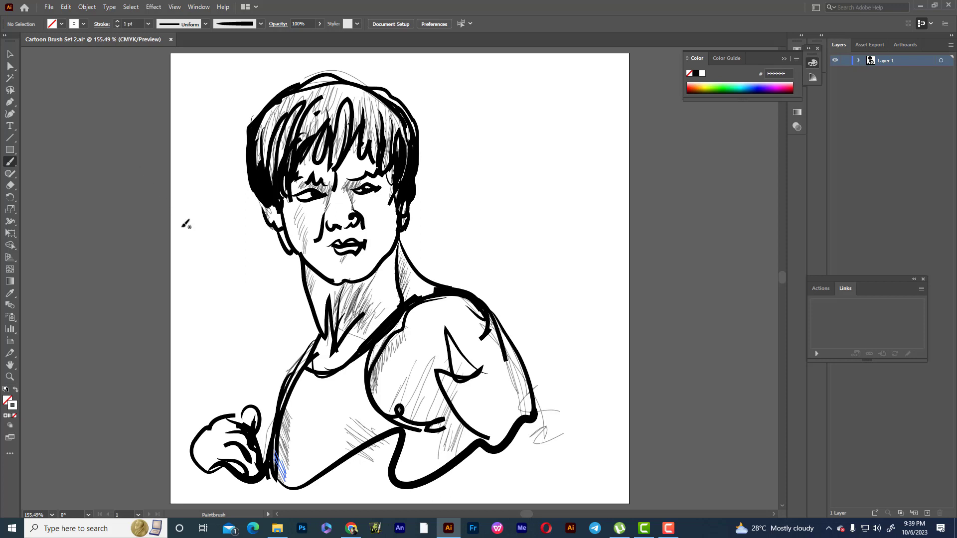
mouse_move(289, 88)
left_mouse_down()
mouse_move(324, 78)
mouse_move(253, 133)
left_mouse_up()
mouse_move(304, 83)
left_mouse_down()
mouse_move(379, 87)
mouse_move(423, 143)
left_mouse_up()
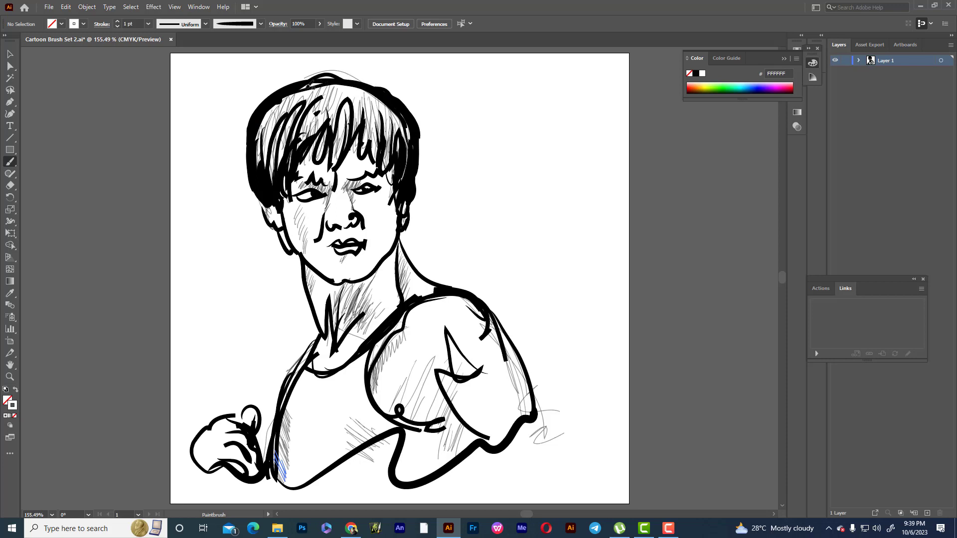
left_click_drag(301, 84, 410, 174)
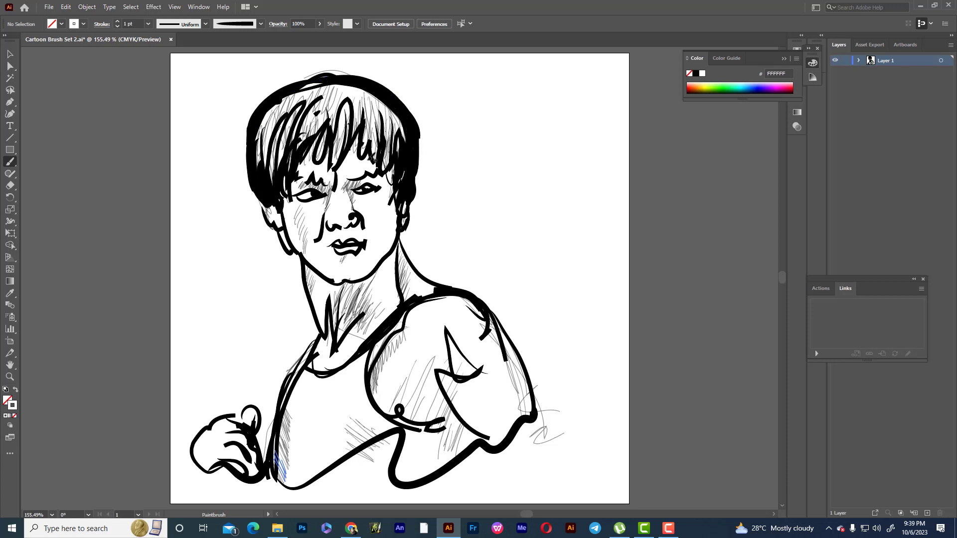
mouse_move(290, 148)
left_mouse_down()
mouse_move(350, 158)
mouse_move(392, 146)
mouse_move(396, 162)
left_mouse_up()
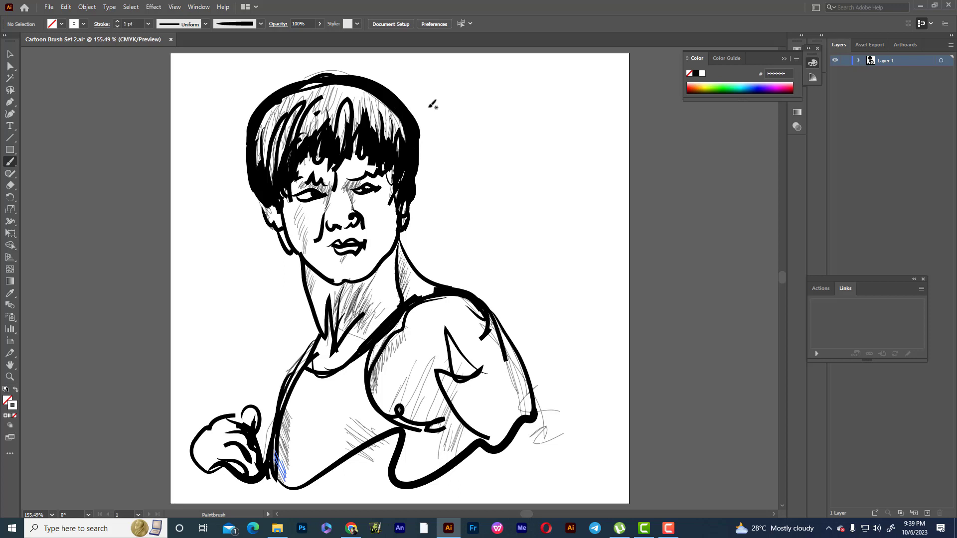
key("ctrl+z")
key("ctrl+z")
key("ctrl+z")
key("ctrl+z")
key("ctrl+z")
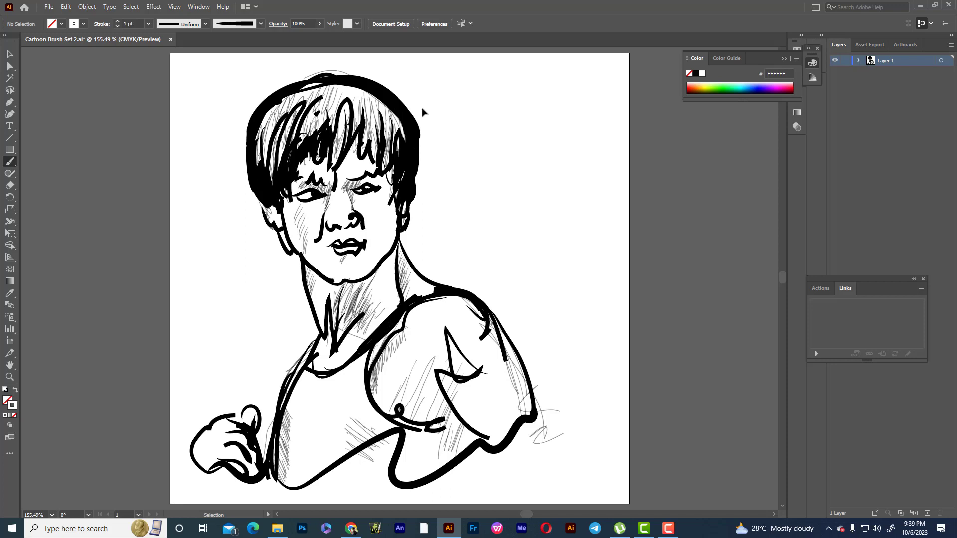
key("ctrl+z")
key("ctrl+z")
key("ctrl+z")
key("ctrl+z")
key("ctrl+z")
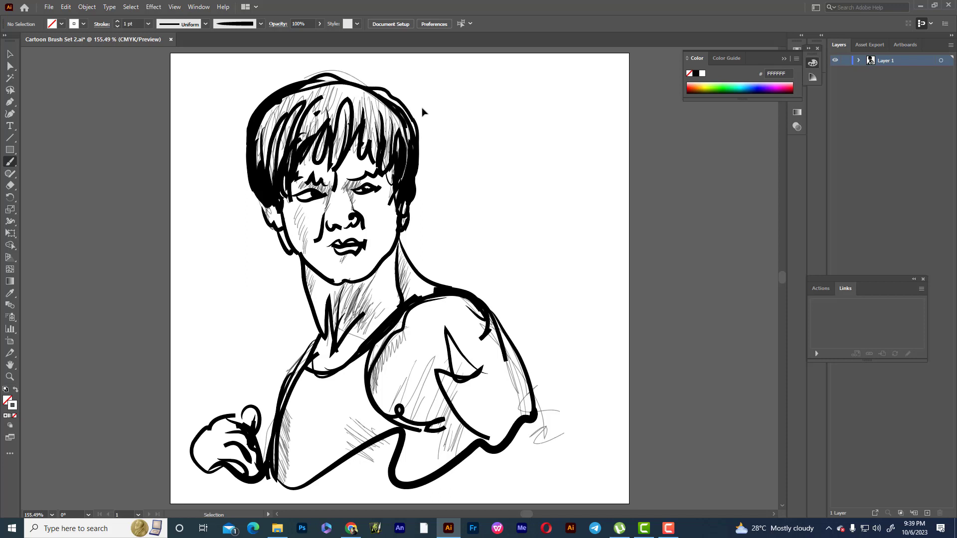
key("ctrl+z")
key("ctrl+z")
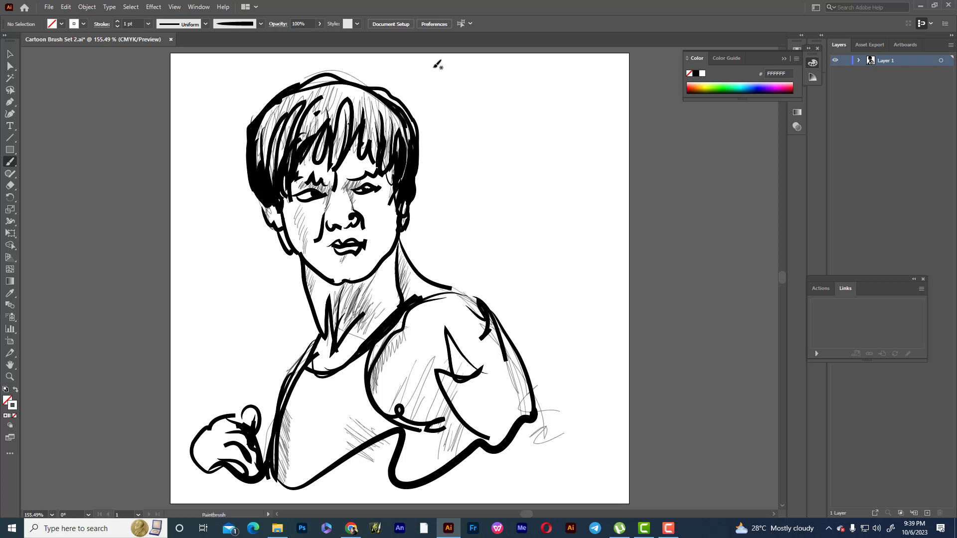
Narrow and shorten the hair outline, then place it back on the head
left_click(10, 53)
mouse_move(398, 98)
left_mouse_down()
mouse_move(681, 152)
mouse_move(663, 161)
left_mouse_up()
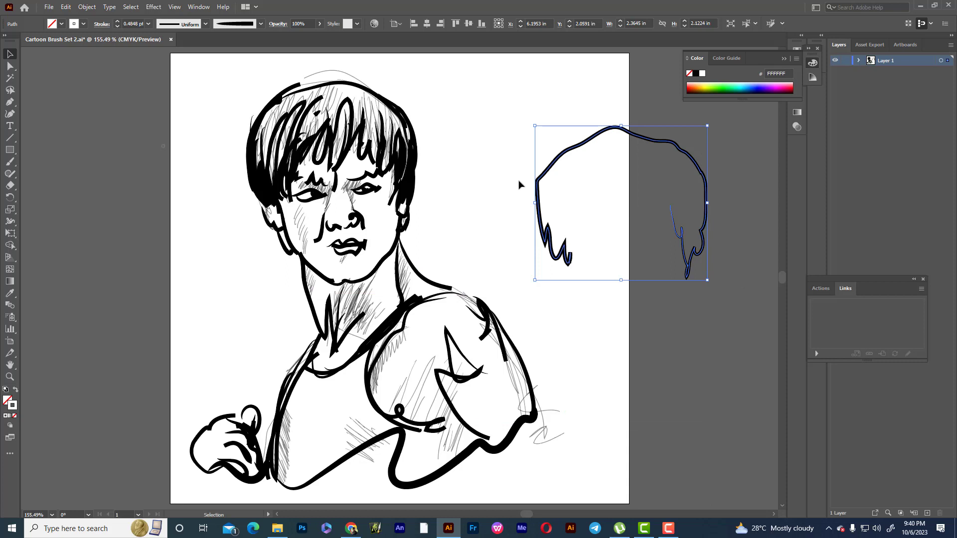
left_click_drag(535, 202, 544, 202)
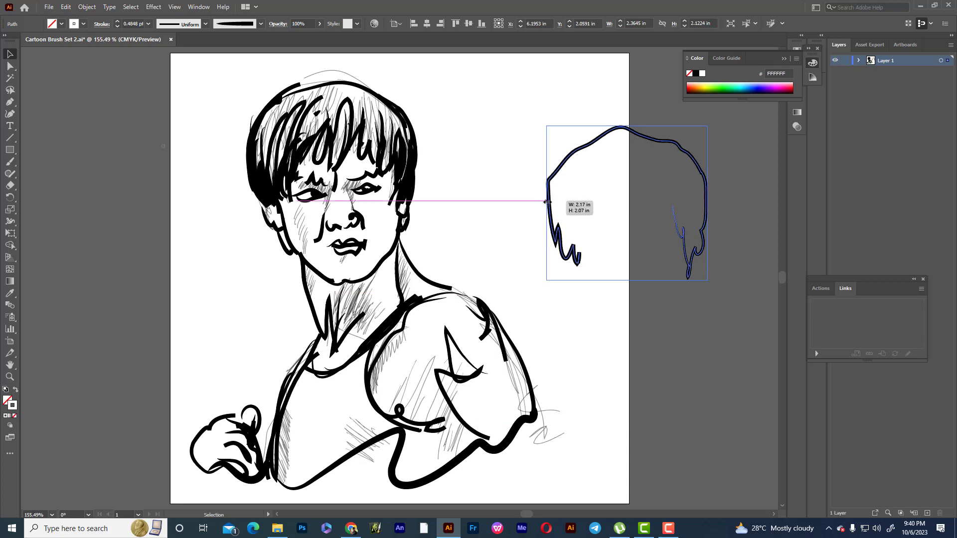
mouse_move(627, 126)
left_mouse_down()
mouse_move(353, 94)
mouse_move(371, 94)
left_mouse_up()
left_click(427, 76)
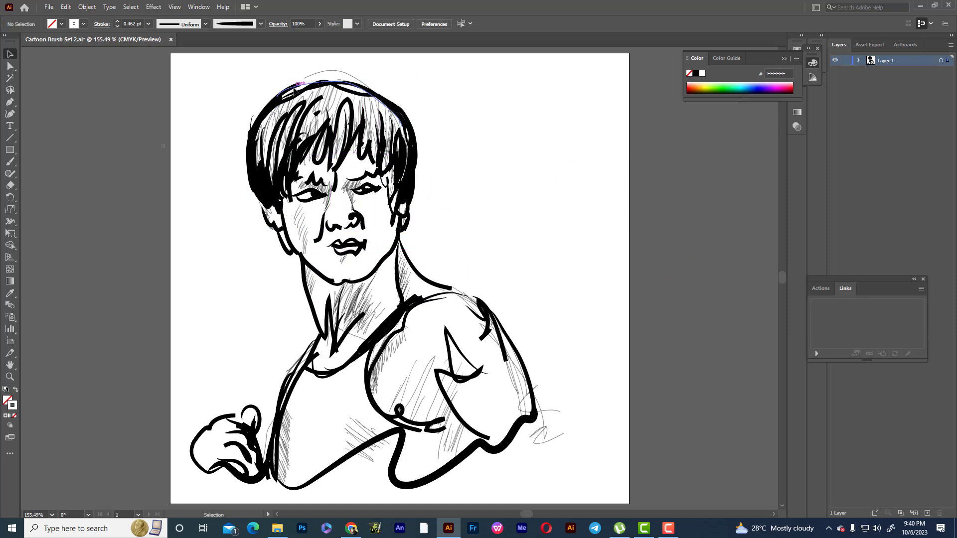
Move the thin hair arc and the thick hair stroke together to the right
left_click_drag(295, 92, 481, 99)
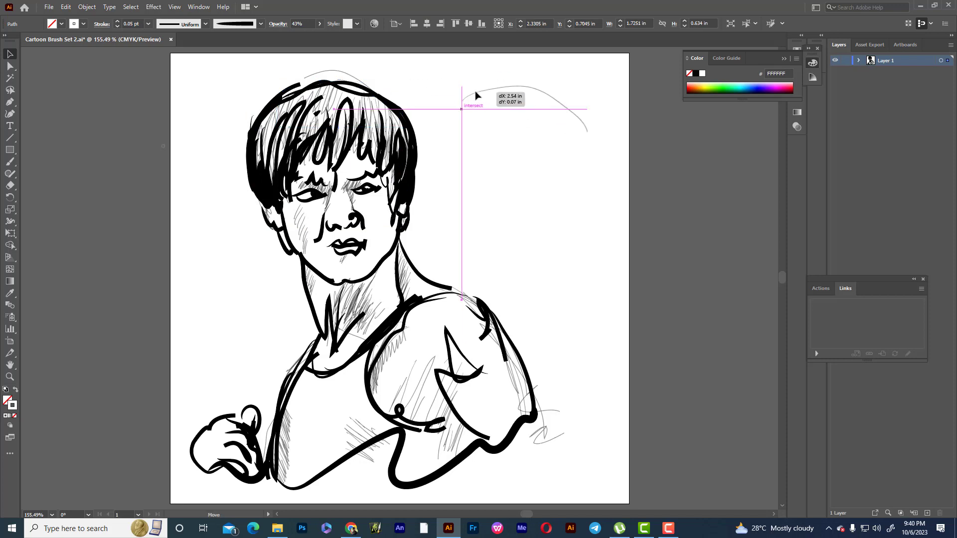
left_click(289, 88, "shift")
left_click_drag(291, 93, 542, 115)
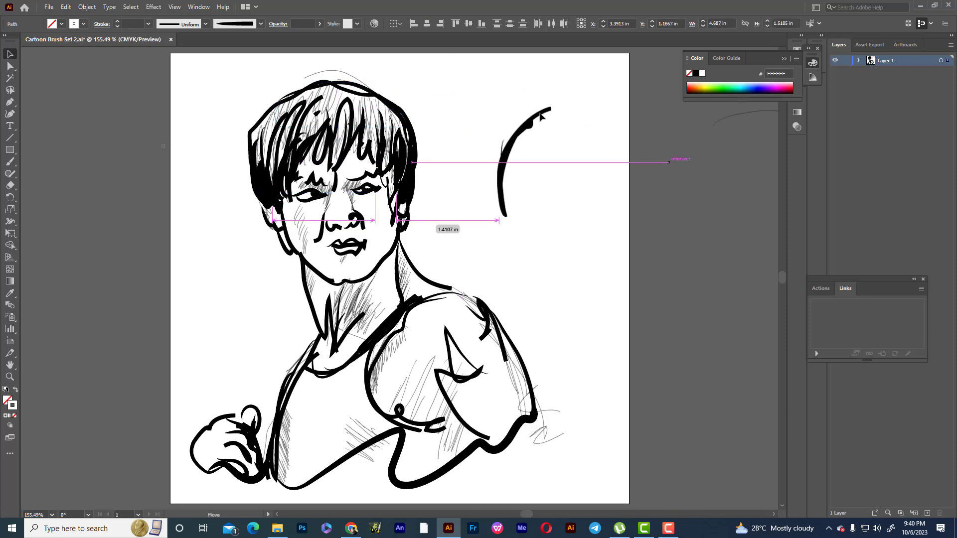
scroll(377, 269, "down", 5)
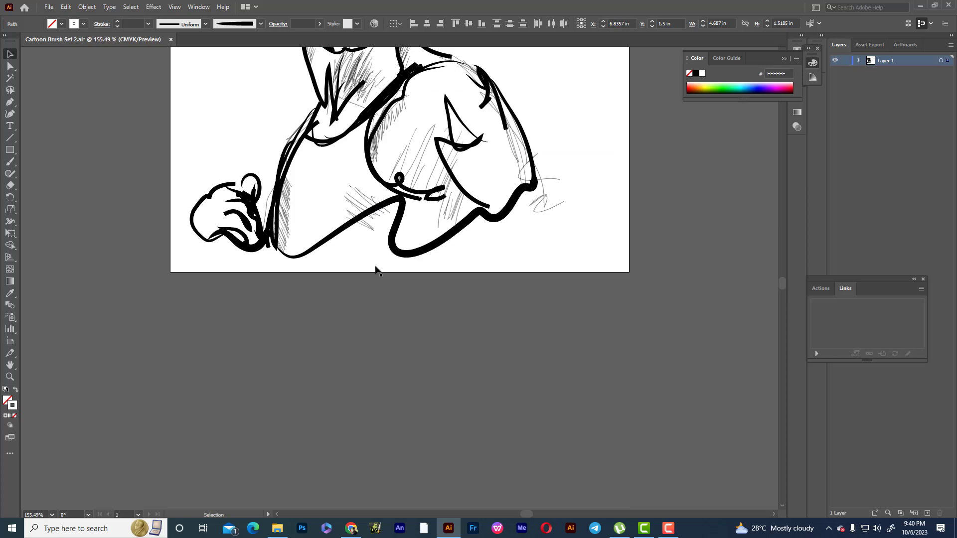
scroll(377, 269, "up", 2)
scroll(371, 284, "up", 2)
scroll(364, 300, "up", 1)
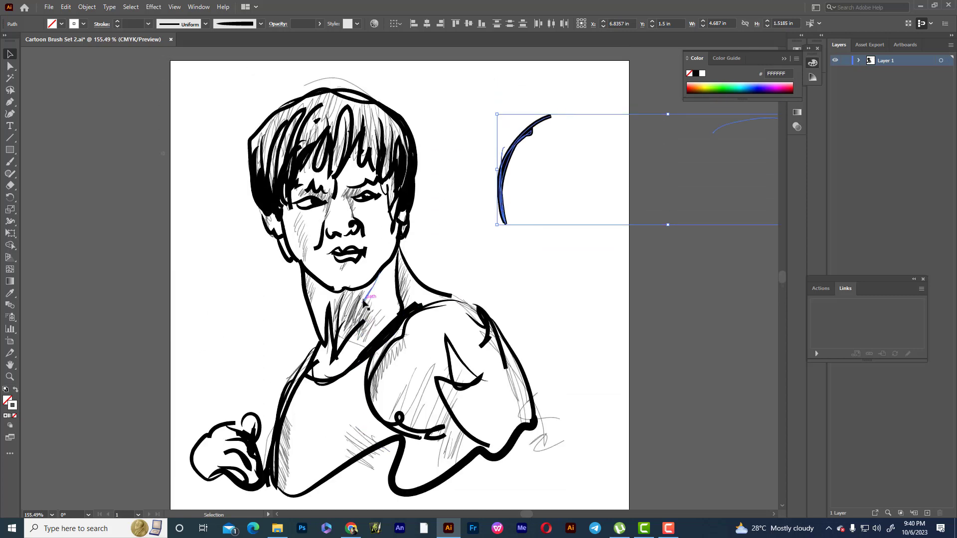
Flatten the thin curve down onto the top of the hair
key("ctrl+shift+a")
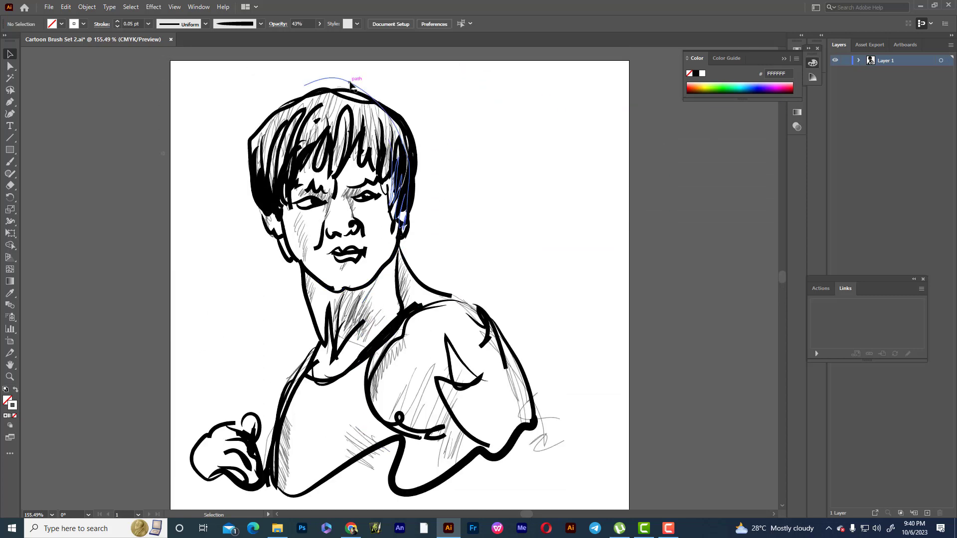
left_click(348, 80)
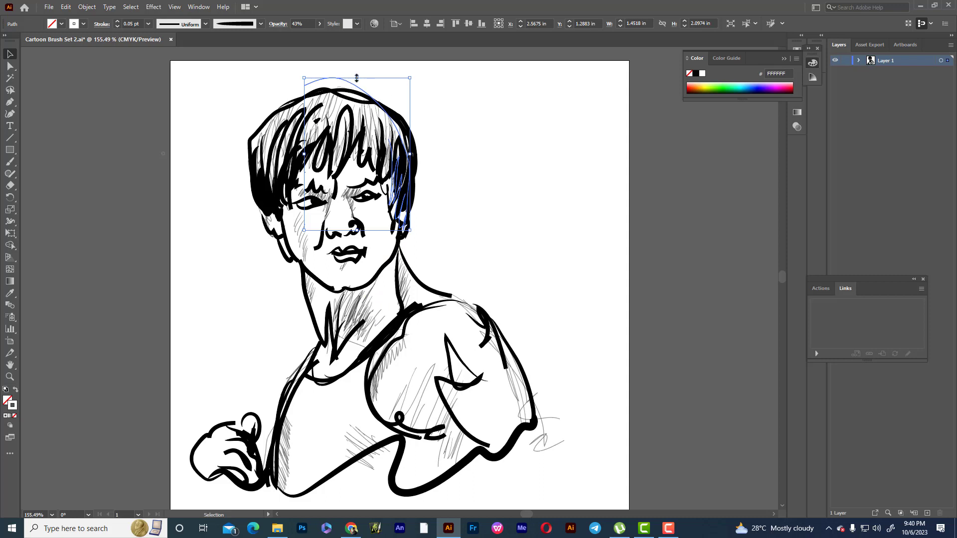
left_click_drag(357, 78, 357, 90)
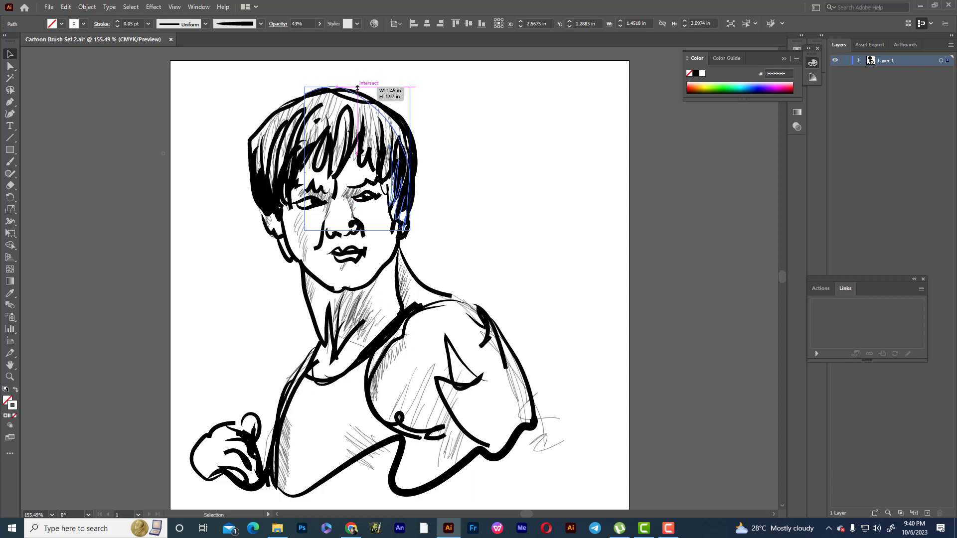
left_click(460, 98)
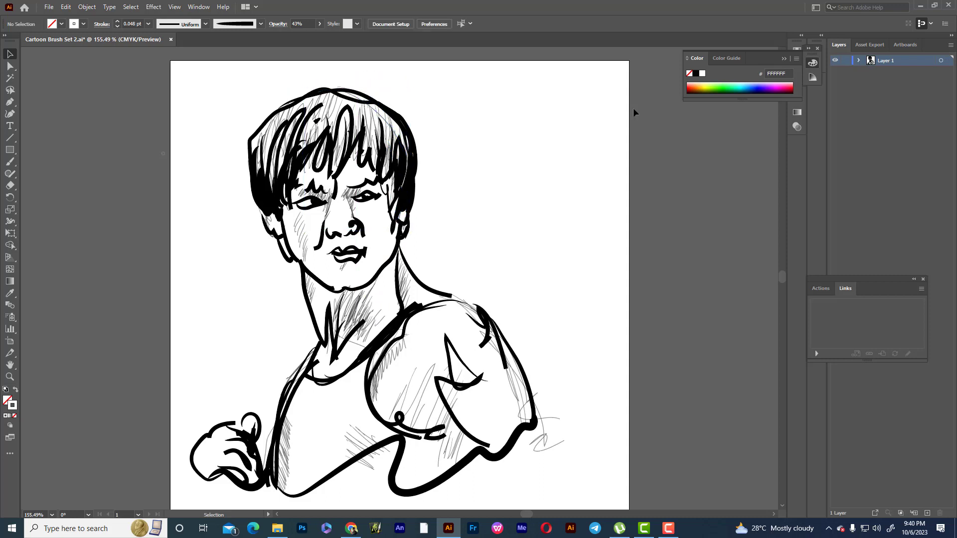
Paint brush hatching above the right eye and dark hatching over the left brow
left_click(10, 162)
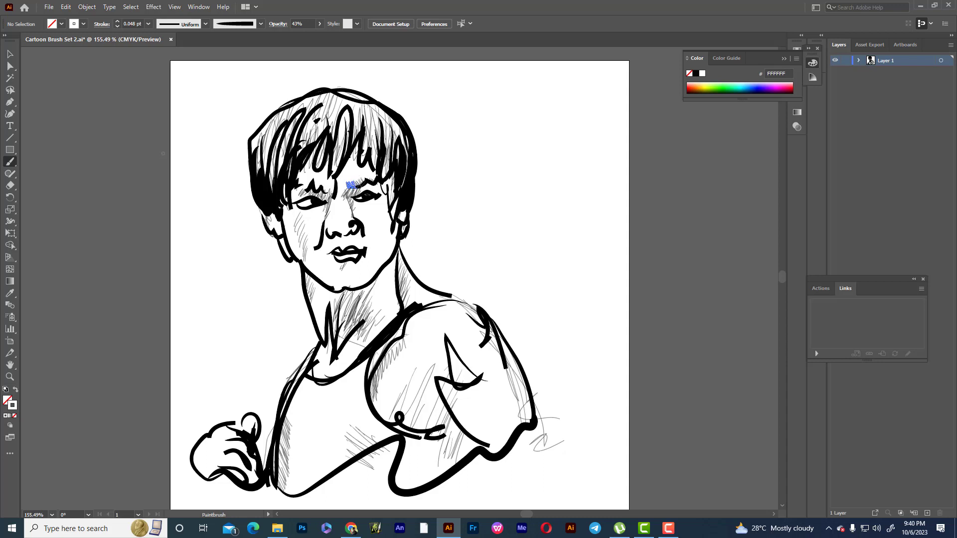
mouse_move(348, 182)
left_mouse_down()
mouse_move(360, 169)
mouse_move(391, 187)
left_mouse_up()
mouse_move(315, 188)
left_mouse_down()
mouse_move(327, 180)
mouse_move(311, 178)
mouse_move(314, 185)
left_mouse_up()
Add a mole dot and short strokes under both eyes, plus a stroke along the hair's top
left_click(308, 214)
left_click_drag(311, 220, 302, 227)
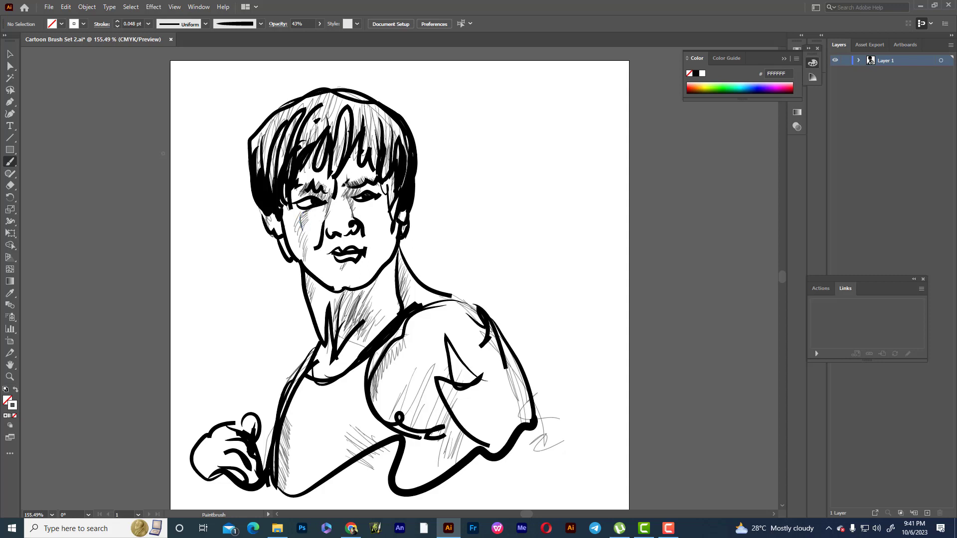
left_click_drag(311, 213, 326, 208)
left_click_drag(367, 204, 373, 210)
left_click_drag(309, 204, 317, 203)
mouse_move(256, 142)
left_mouse_down()
mouse_move(355, 88)
mouse_move(414, 134)
left_mouse_up()
Add a text label reading 'Bruce Lee' to the left of the drawing
left_click_drag(9, 126, 40, 126)
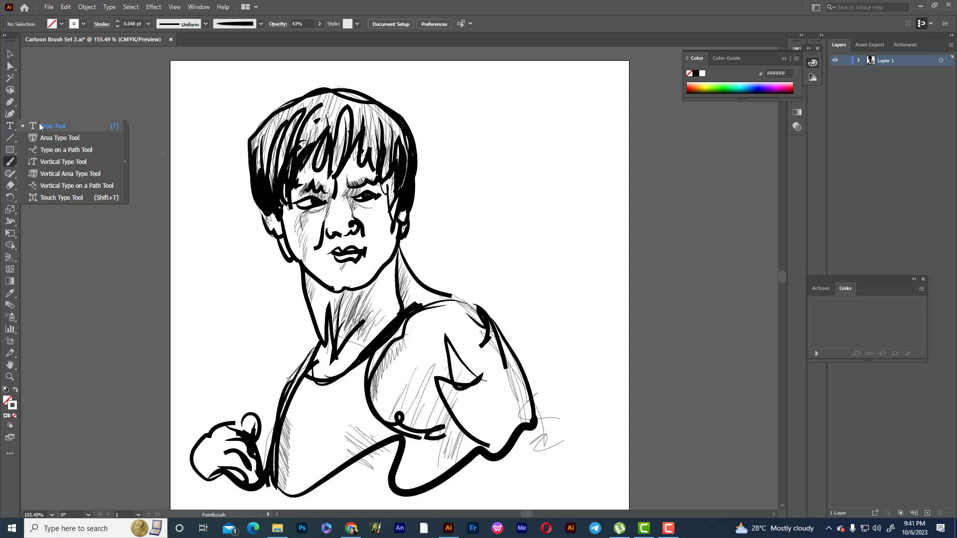
left_click(40, 126)
left_click(100, 218)
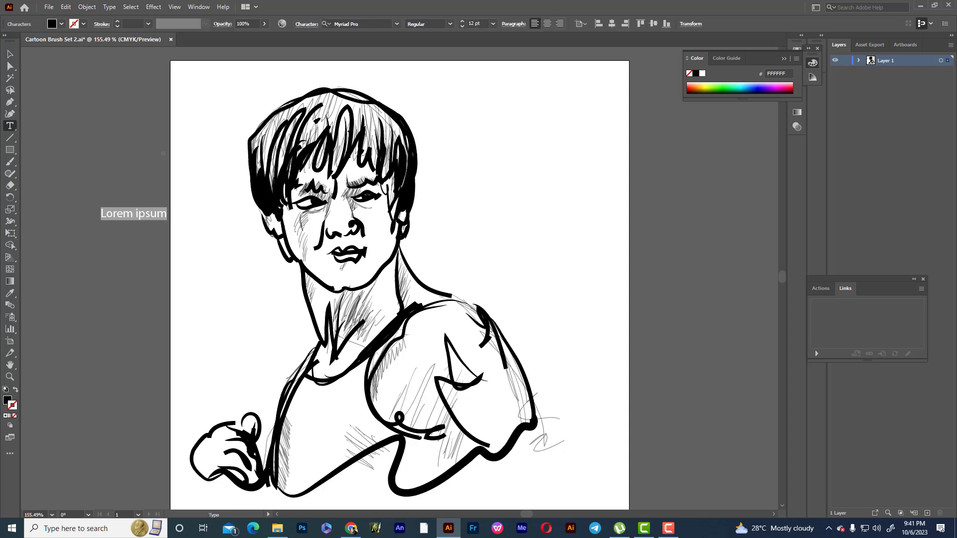
type("Bruce Lee")
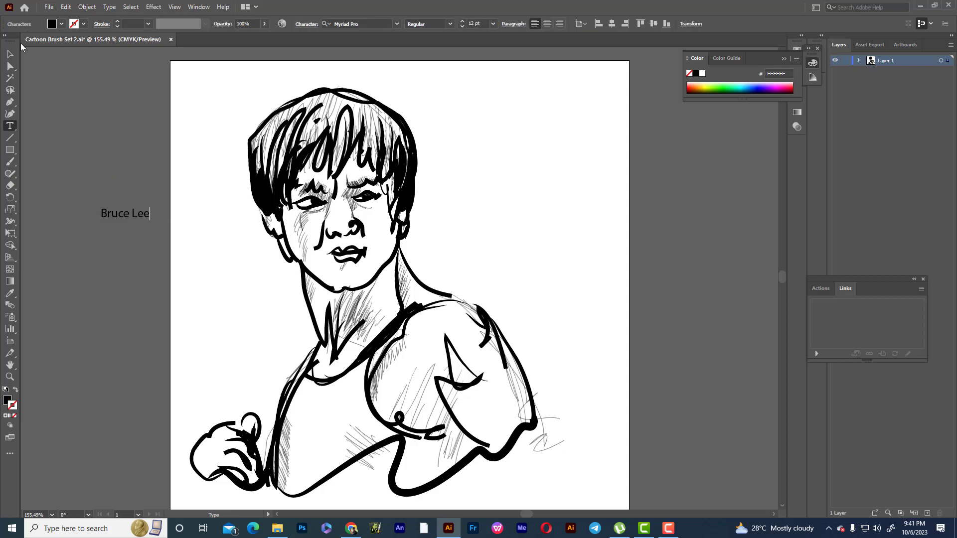
left_click(10, 54)
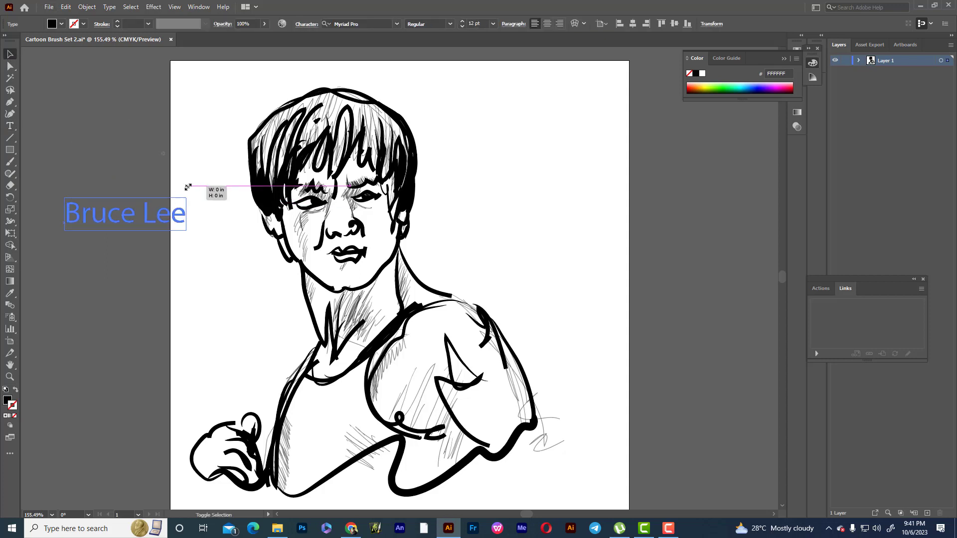
Enlarge the 'Bruce Lee' title, stand it upright and place it at the page's top-right
mouse_move(151, 208)
left_mouse_down()
mouse_move(206, 193)
mouse_move(92, 122)
left_mouse_up()
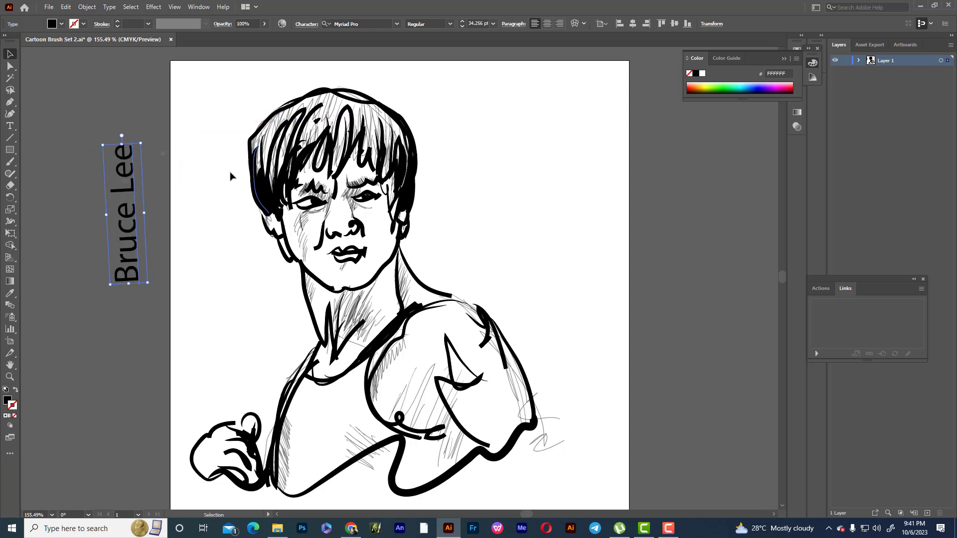
mouse_move(136, 188)
left_mouse_down()
mouse_move(575, 285)
mouse_move(568, 300)
left_mouse_up()
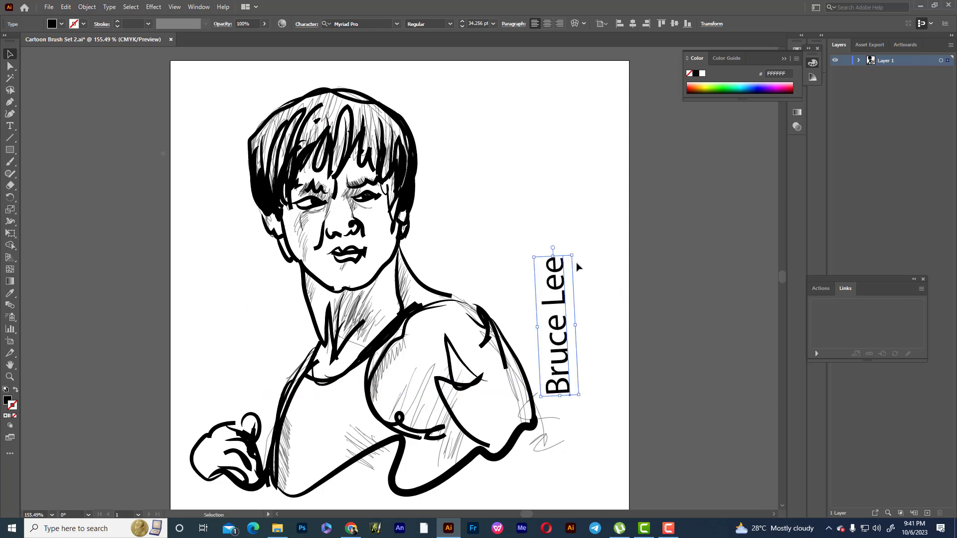
left_click_drag(577, 253, 583, 255)
left_click_drag(558, 299, 561, 155)
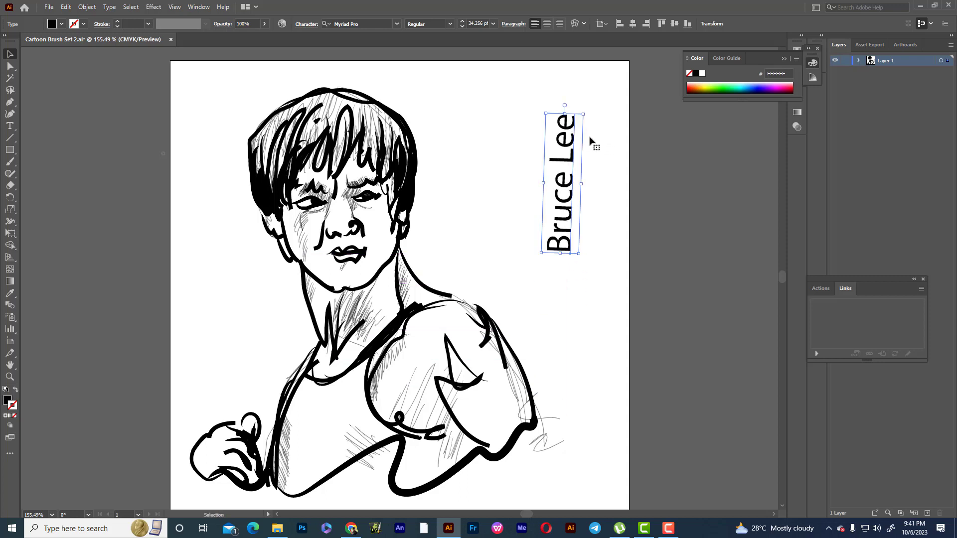
left_click(651, 225)
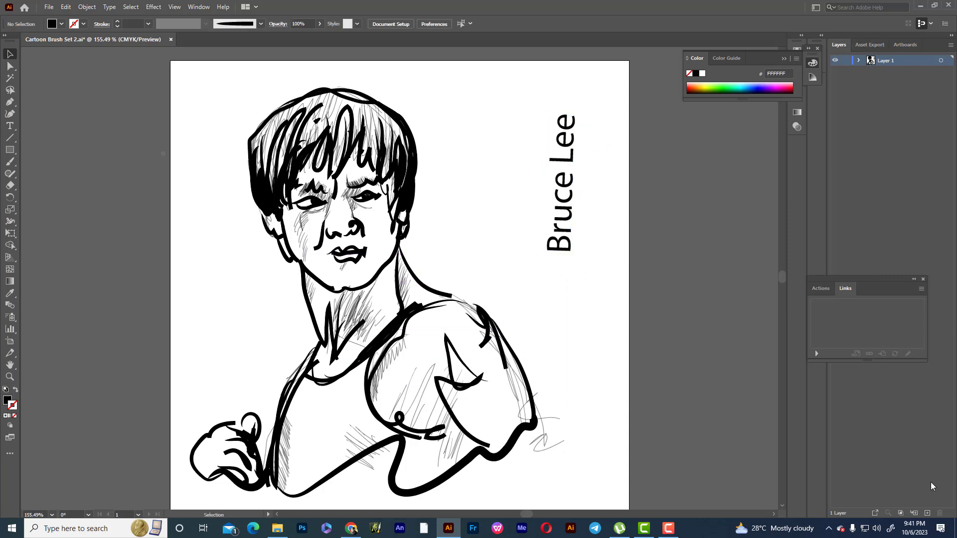
Add Layer 2 beneath Layer 1, lock Layer 1, make Layer 2 active, and shift the title right
left_click(927, 514)
left_click_drag(870, 65, 877, 75)
mouse_move(574, 221)
left_mouse_down()
mouse_move(624, 212)
mouse_move(694, 222)
left_mouse_up()
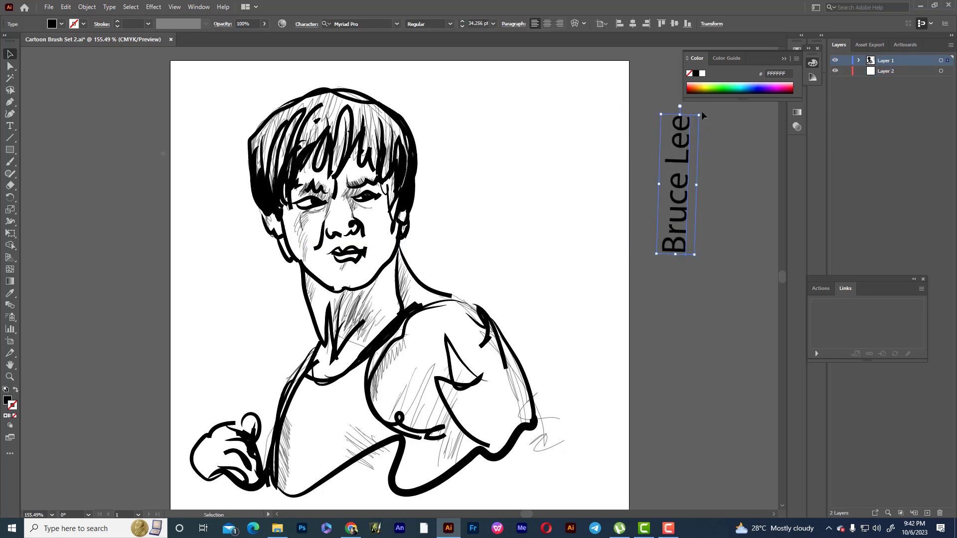
left_click_drag(705, 114, 703, 107)
left_click(845, 61)
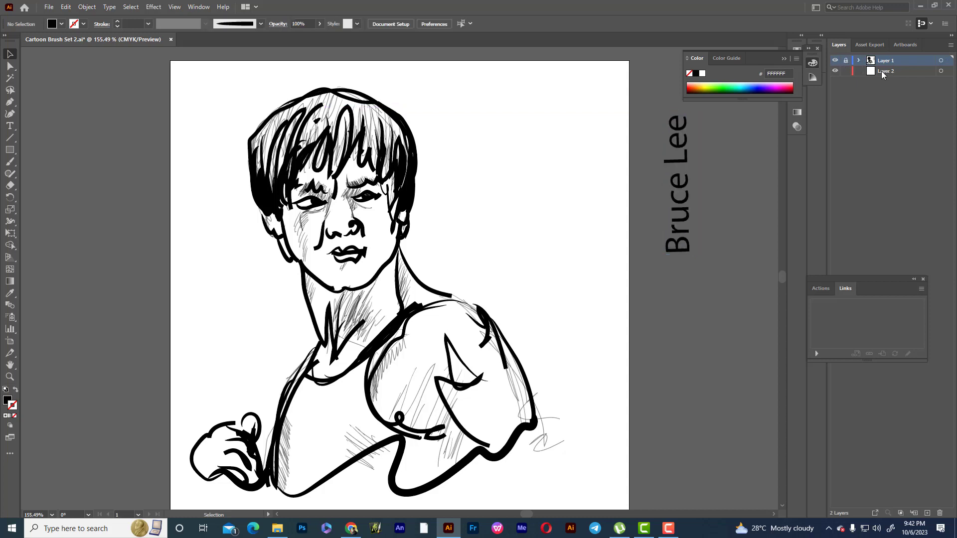
left_click(882, 71)
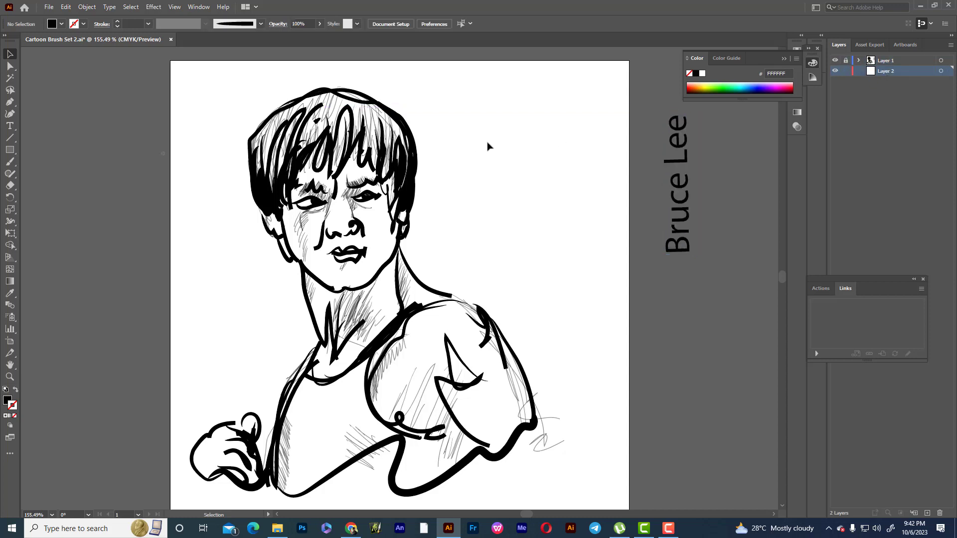
Paint a thick black Paintbrush outline around the whole figure on Layer 2
left_click(10, 162)
mouse_move(319, 84)
left_mouse_down()
mouse_move(241, 169)
mouse_move(295, 274)
mouse_move(298, 337)
mouse_move(286, 376)
mouse_move(271, 423)
mouse_move(247, 406)
mouse_move(199, 424)
mouse_move(192, 476)
mouse_move(259, 497)
mouse_move(336, 493)
mouse_move(380, 461)
mouse_move(378, 489)
mouse_move(435, 496)
mouse_move(521, 454)
mouse_move(549, 460)
mouse_move(566, 424)
mouse_move(525, 356)
left_mouse_up()
mouse_move(486, 297)
left_mouse_down()
mouse_move(433, 140)
mouse_move(309, 81)
left_mouse_up()
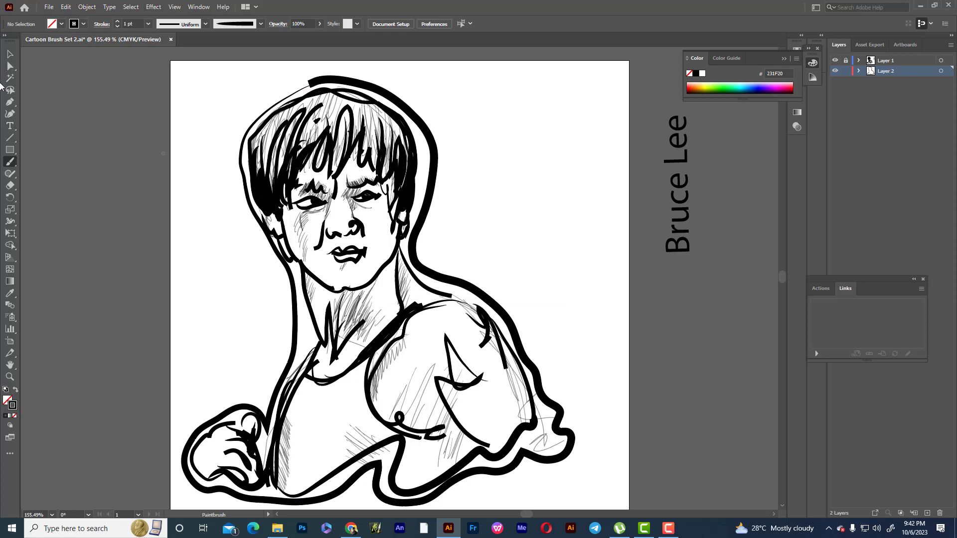
Join the open ends of the thick outline path into a closed shape
left_click(10, 53)
left_click(324, 83)
right_click(322, 85)
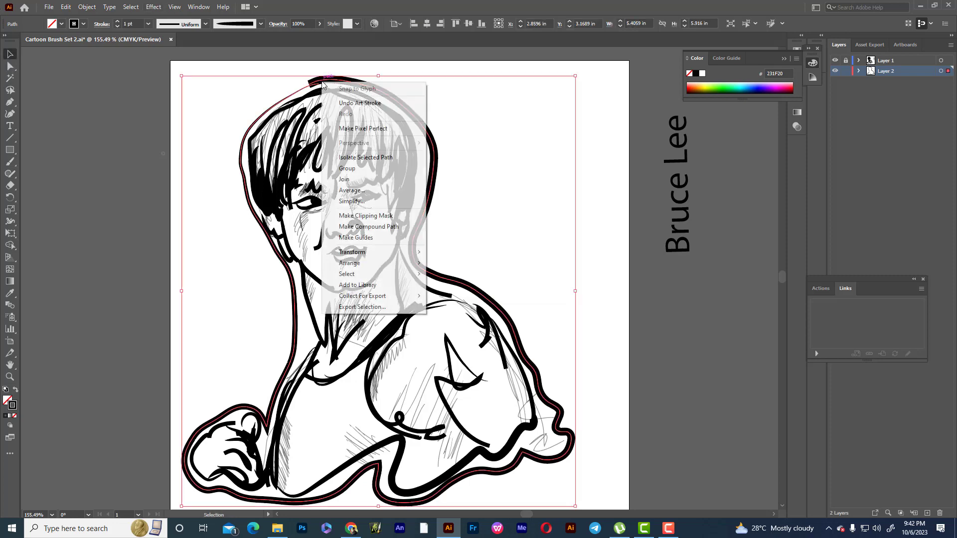
left_click(372, 183)
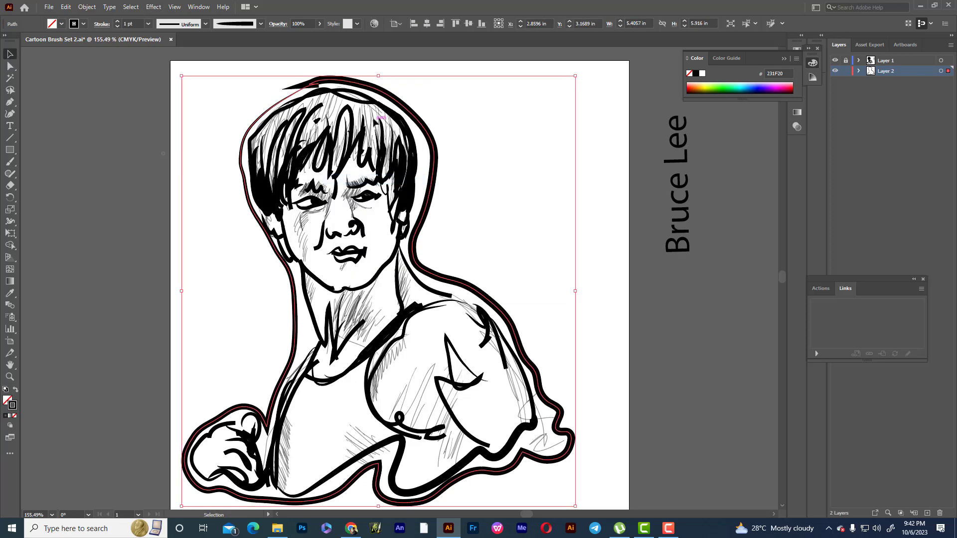
scroll(297, 85, "up", 3)
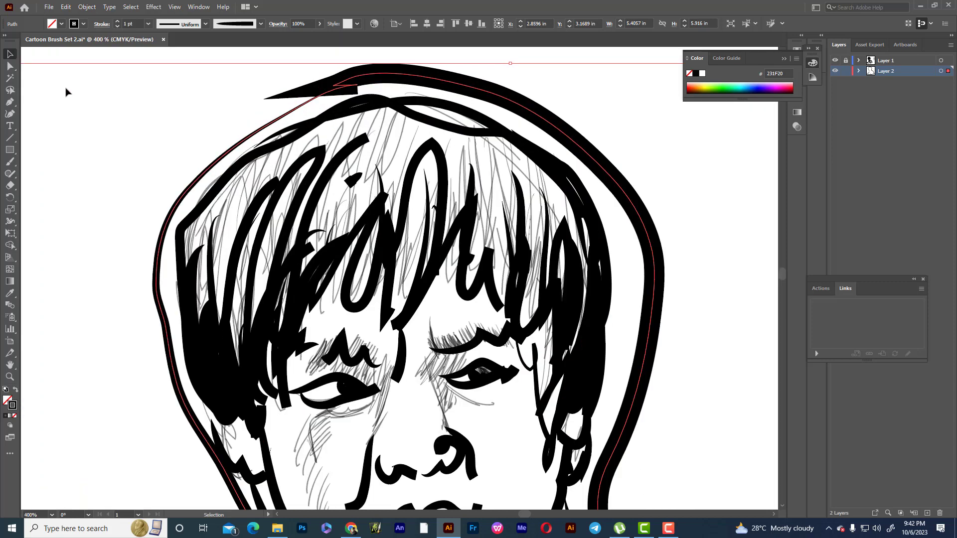
Delete the spike anchor at the top of the head outline
left_click_drag(10, 102, 87, 127)
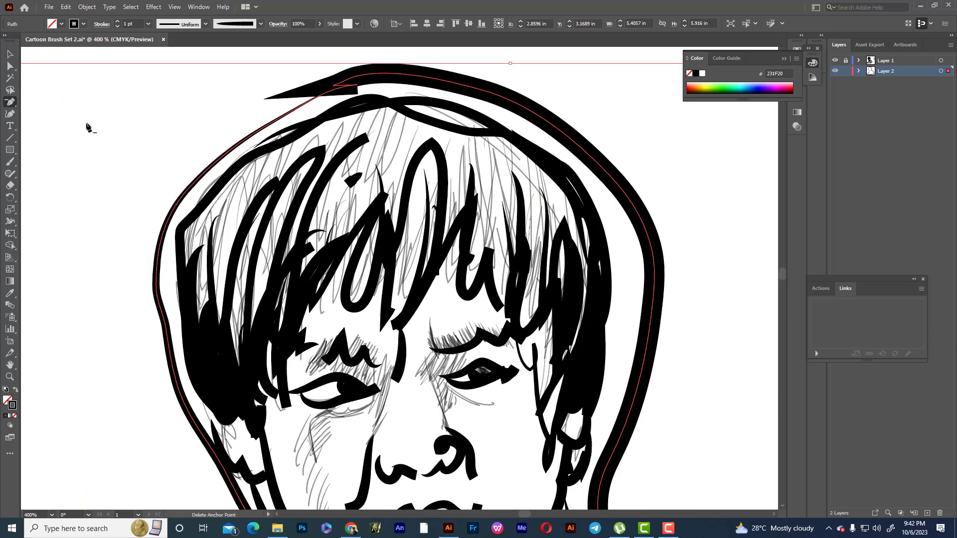
left_click(358, 91)
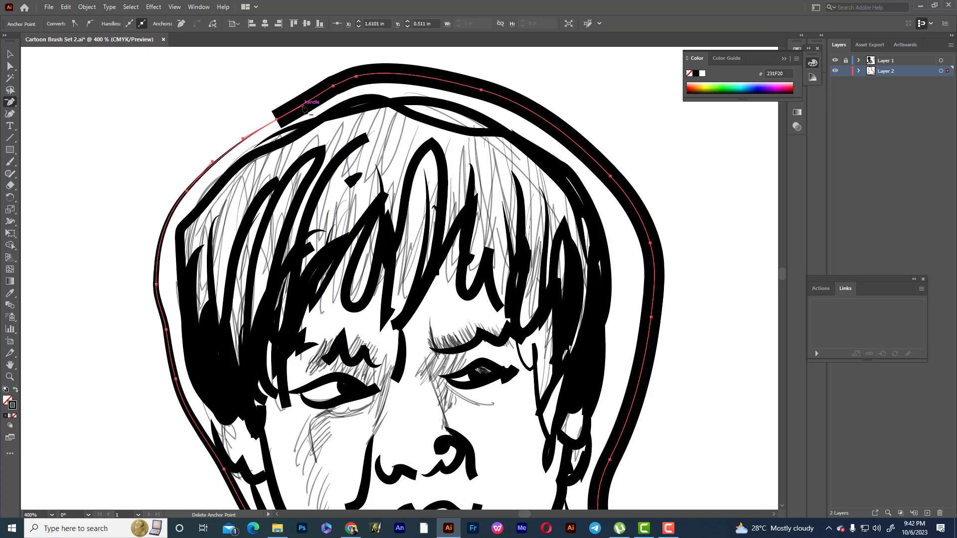
left_click(10, 54)
left_click_drag(25, 58, 377, 66)
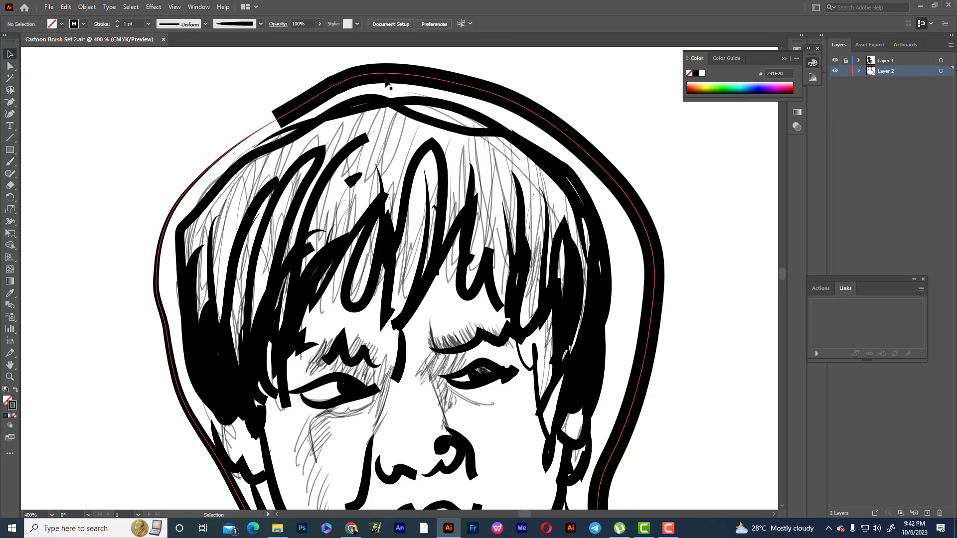
left_click(387, 82)
Retry Join on the outline path and dismiss the resulting error message
right_click(385, 76)
left_click(433, 175)
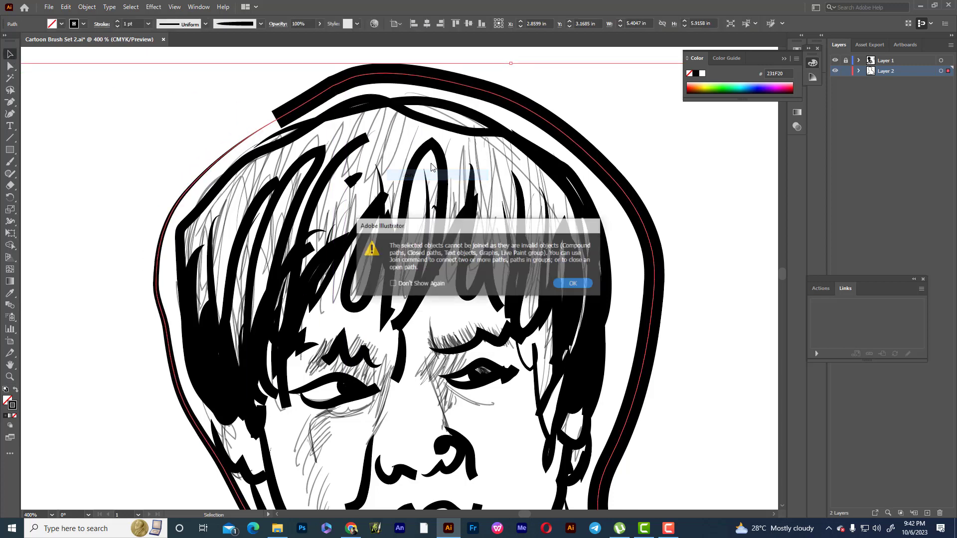
left_click(575, 282)
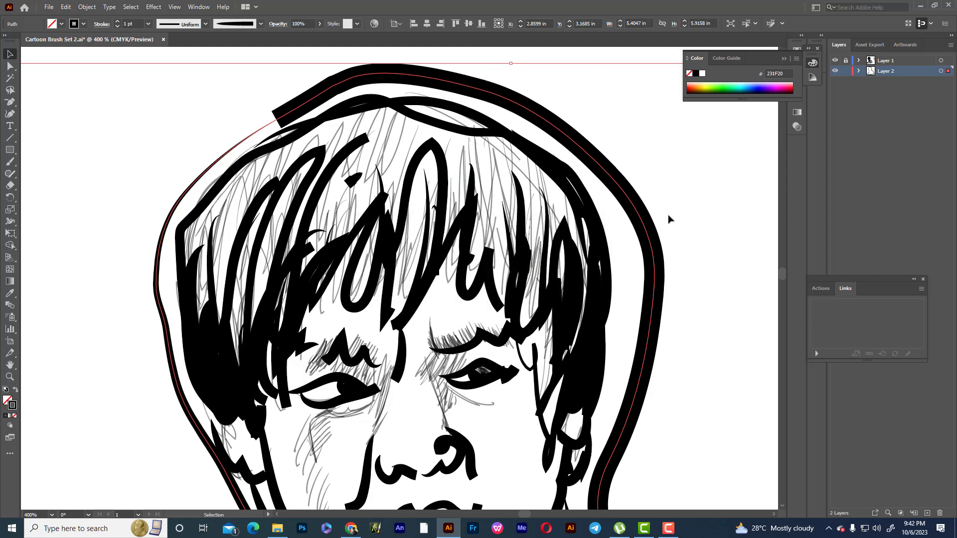
scroll(671, 219, "down", 3)
scroll(680, 229, "down", 2)
scroll(698, 244, "down", 3)
scroll(712, 253, "up", 3)
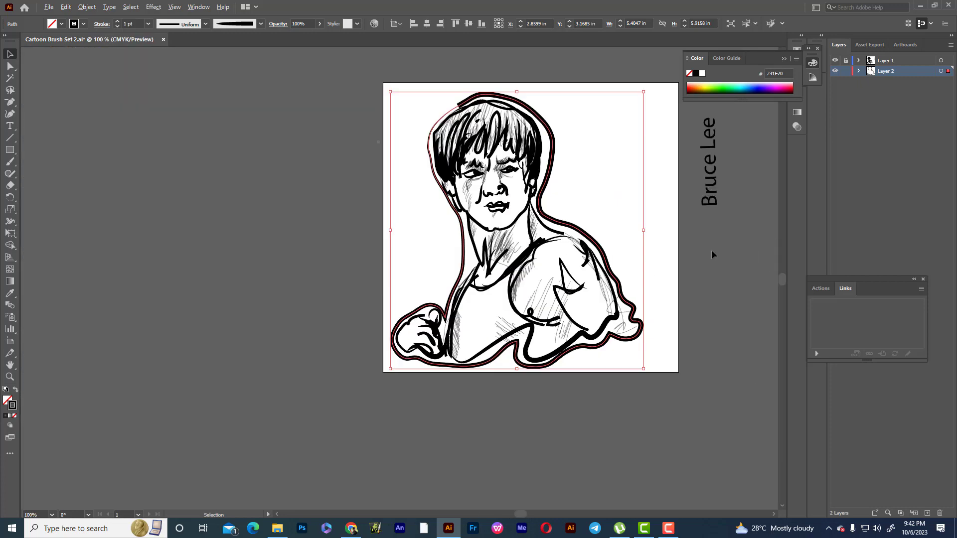
scroll(661, 224, "up", 2)
scroll(497, 225, "up", 1)
scroll(495, 187, "down", 5)
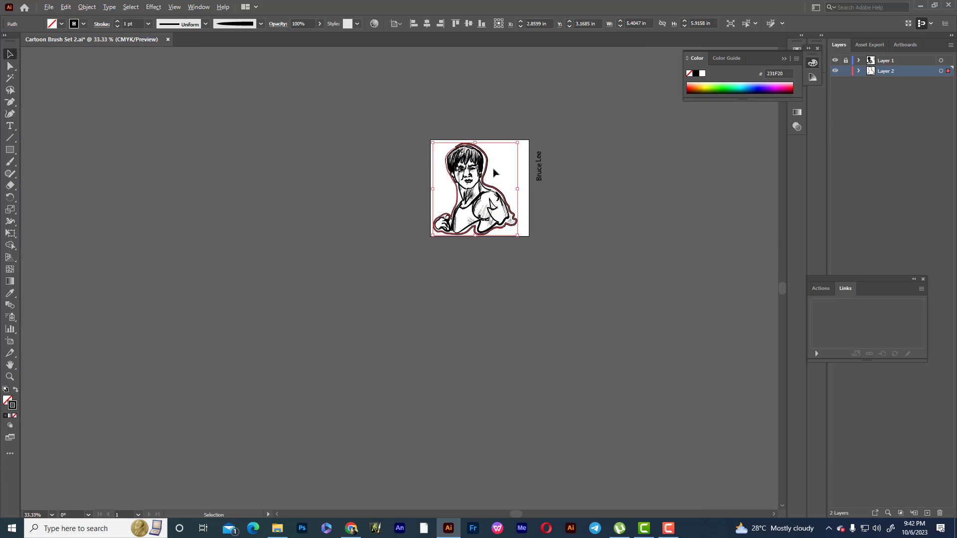
scroll(492, 164, "up", 3)
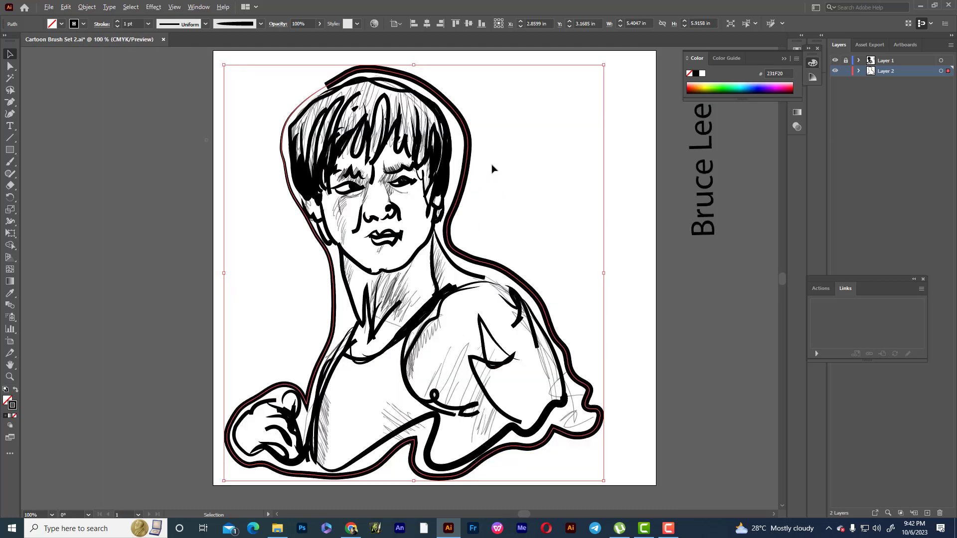
Swap fill and stroke on the outline and fill it white with the Eyedropper
left_click(15, 392)
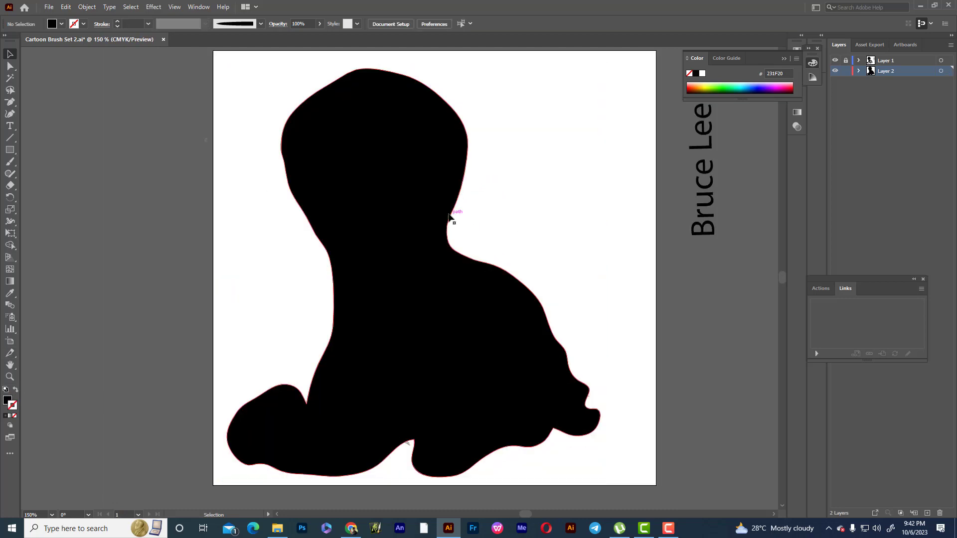
left_click(10, 294)
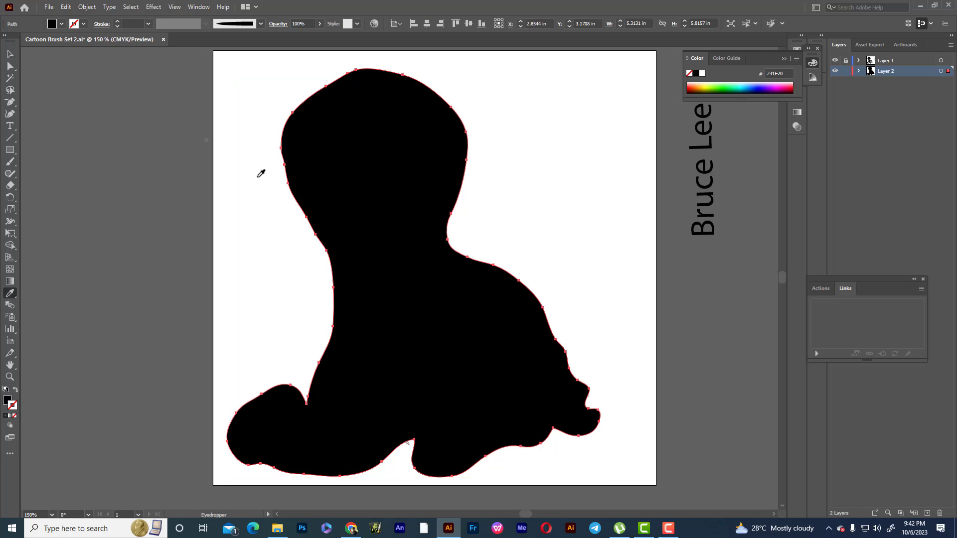
left_click(260, 173)
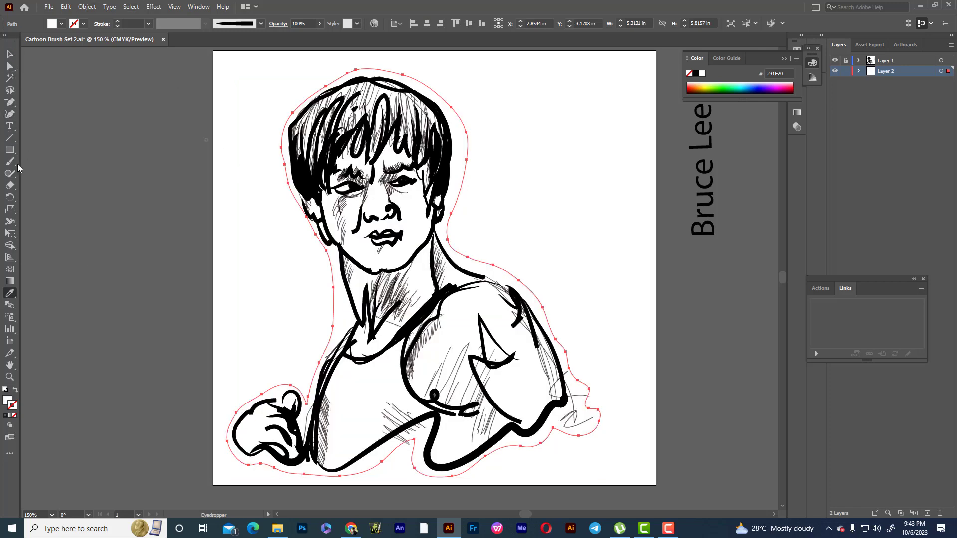
Smooth the backing shape's edges around the head, neck and shoulder
left_click_drag(10, 173, 40, 197)
left_click_drag(396, 79, 461, 116)
left_click_drag(372, 79, 468, 229)
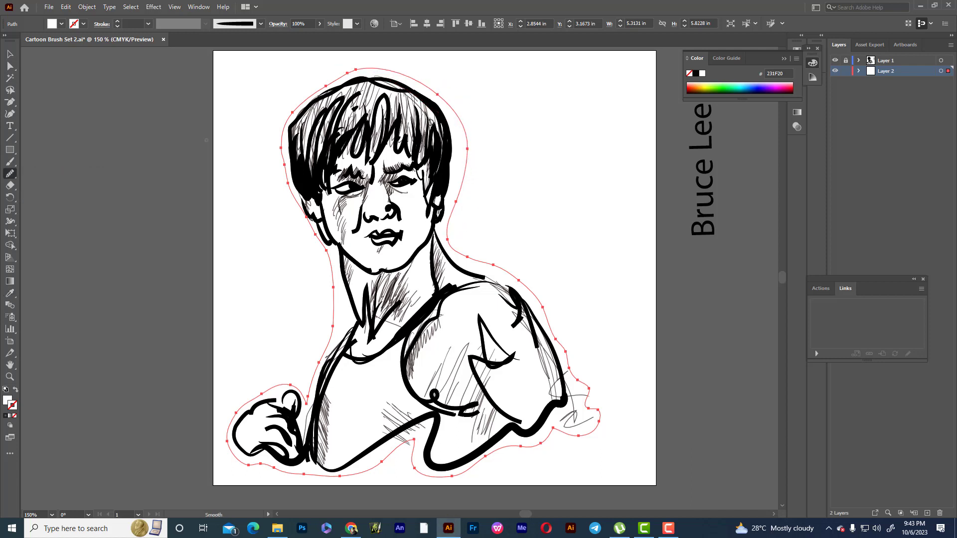
left_click_drag(358, 72, 349, 79)
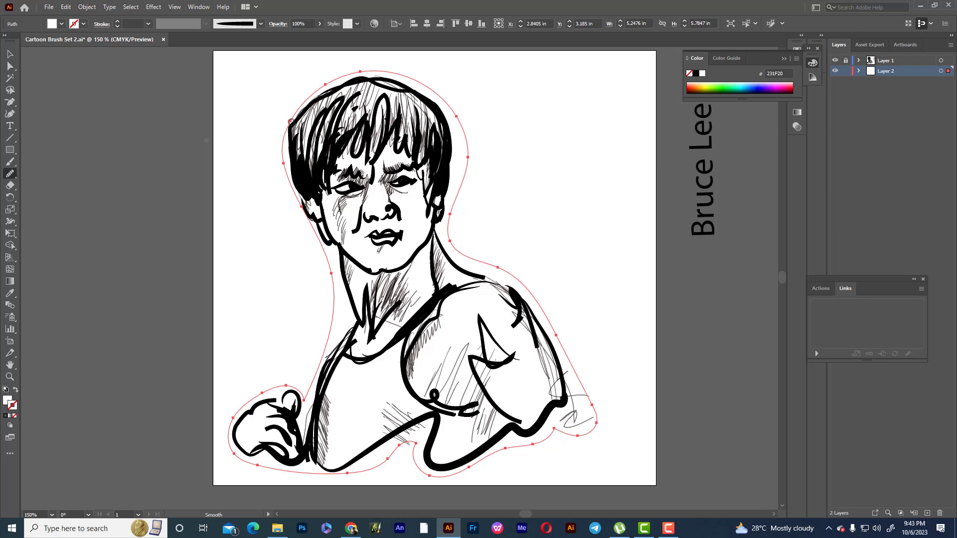
mouse_move(290, 121)
left_mouse_down()
mouse_move(286, 148)
mouse_move(289, 133)
left_mouse_up()
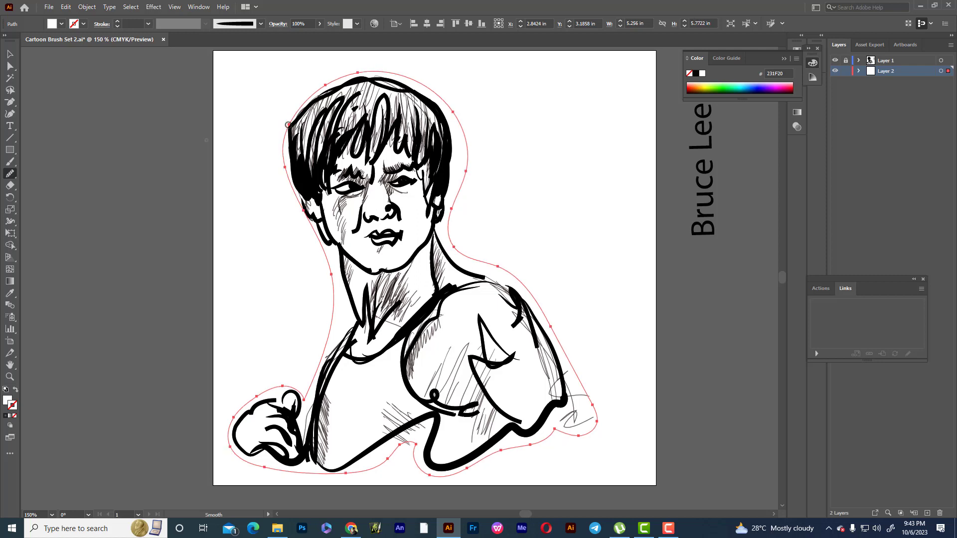
Pull the backing shape's shoulder edge outward with the Curvature tool
left_click(10, 114)
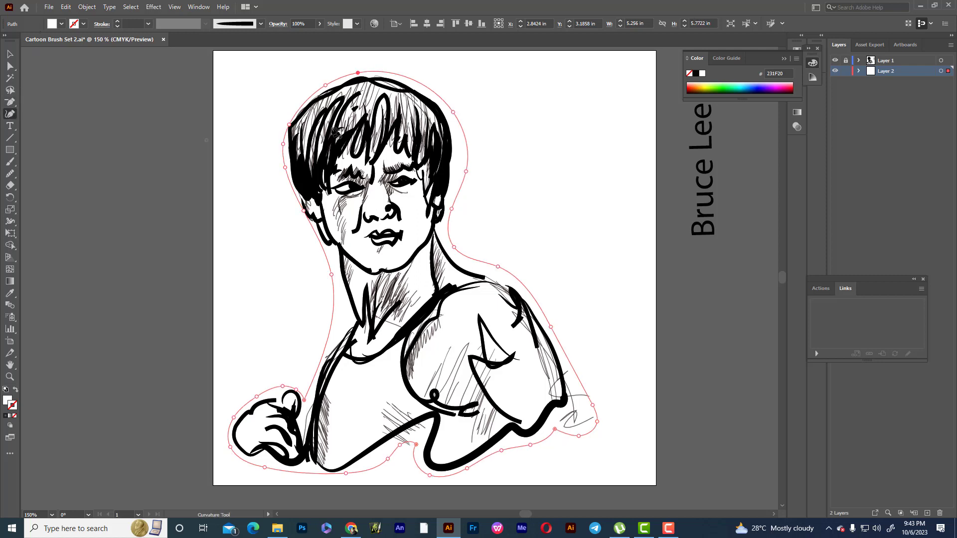
left_click(289, 119)
left_click(595, 404)
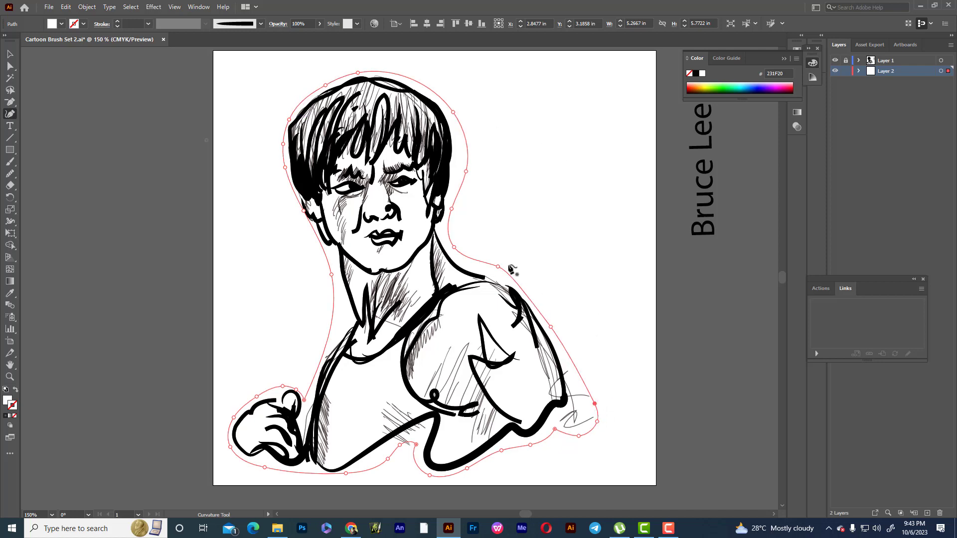
left_click_drag(498, 267, 508, 274)
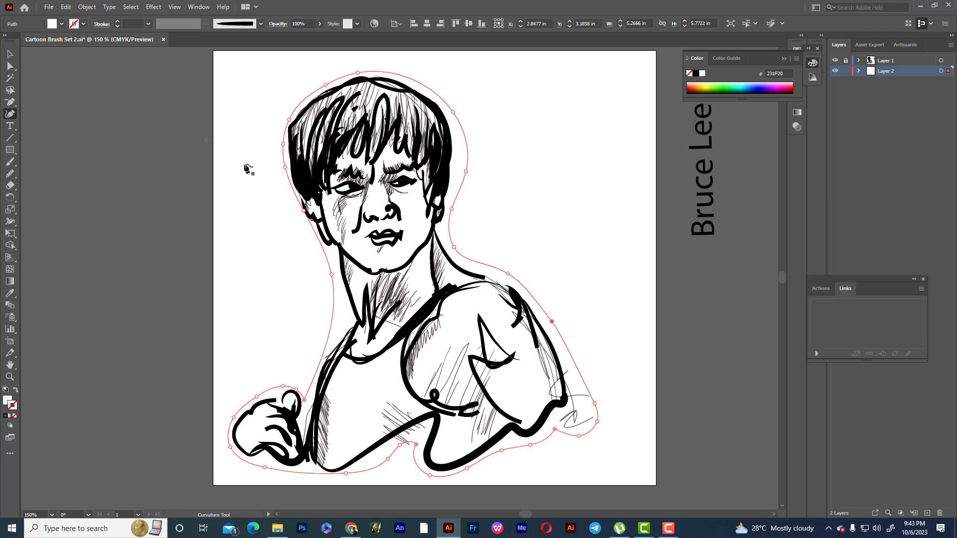
Select the whole Bruce Lee drawing and move it off the artboard to the left
key("v")
left_click(199, 80)
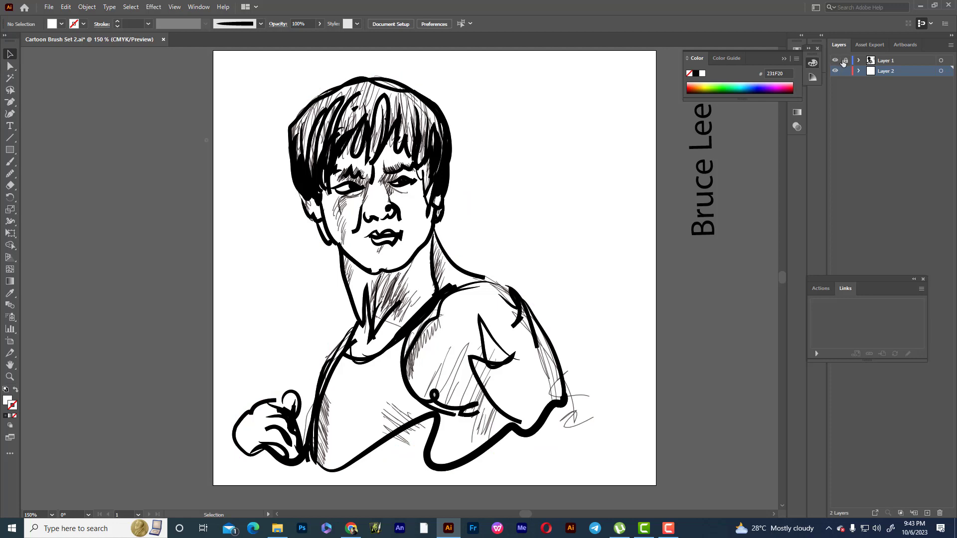
left_click_drag(250, 103, 608, 455)
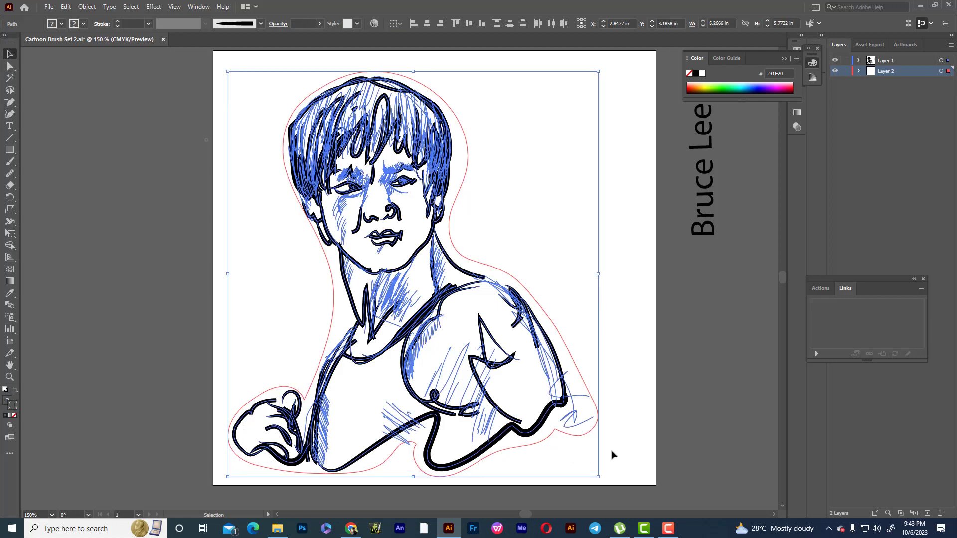
left_click_drag(572, 410, 279, 401)
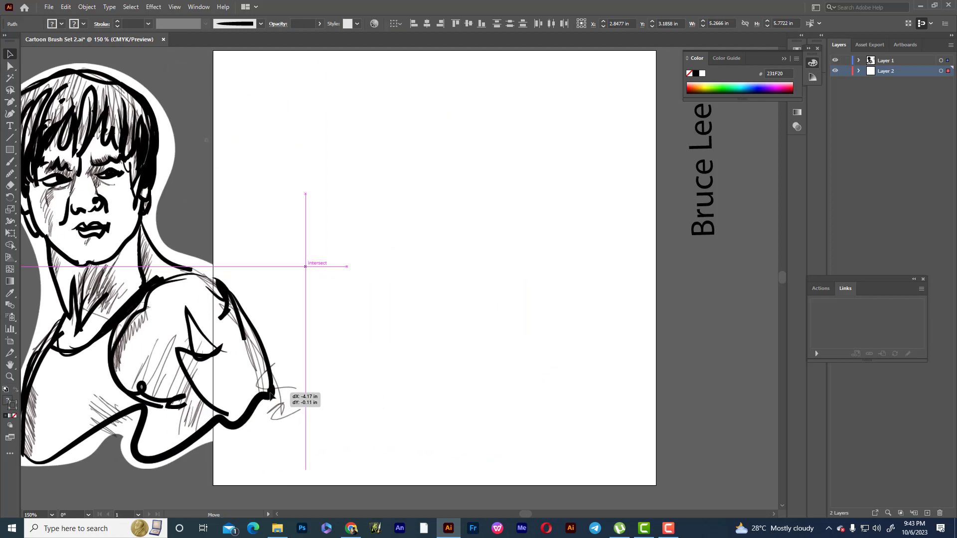
left_click_drag(525, 513, 517, 514)
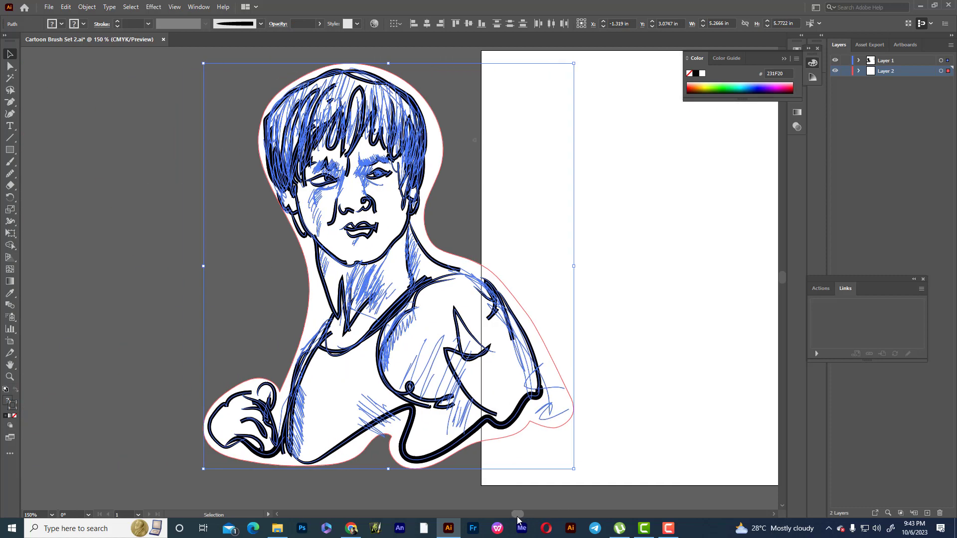
left_click_drag(472, 369, 376, 351)
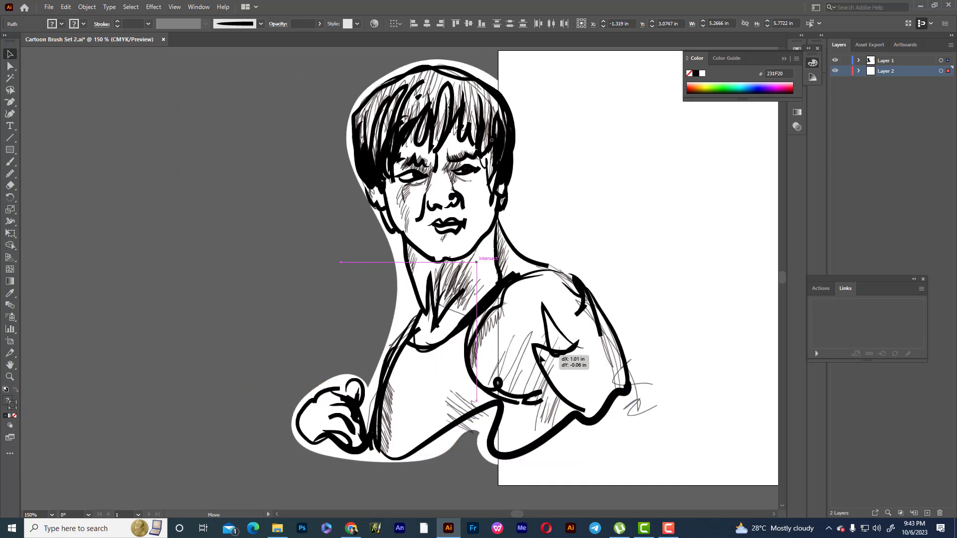
left_click(438, 220)
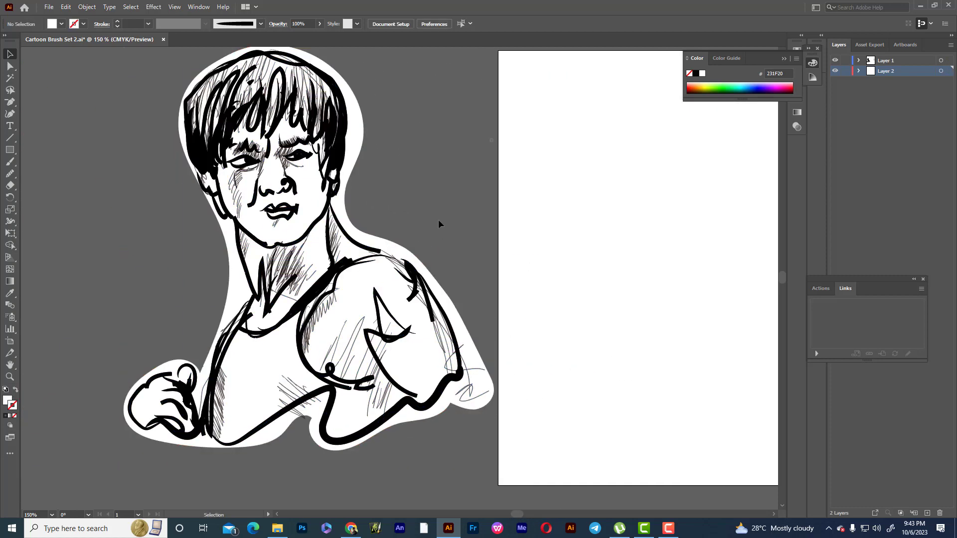
scroll(361, 238, "down", 3)
scroll(465, 242, "up", 1)
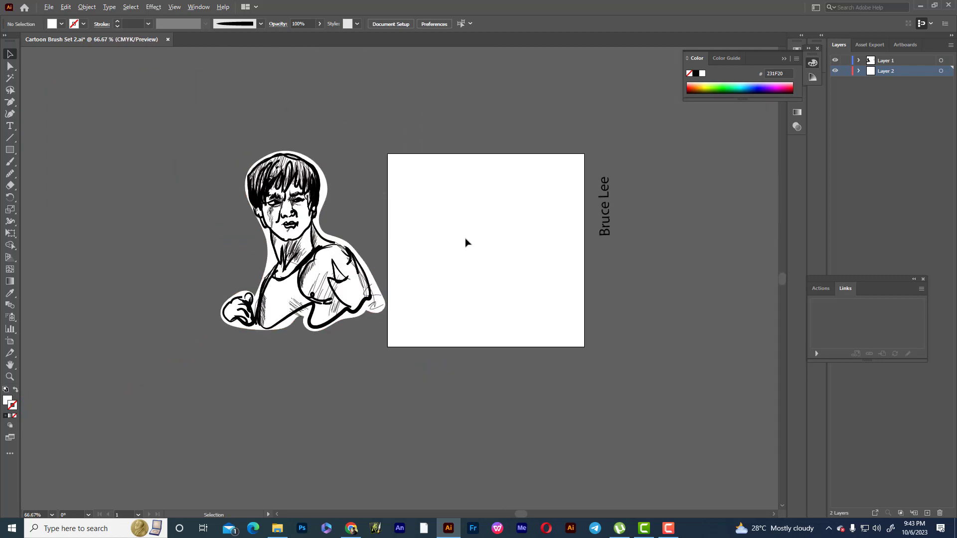
scroll(342, 242, "up", 1)
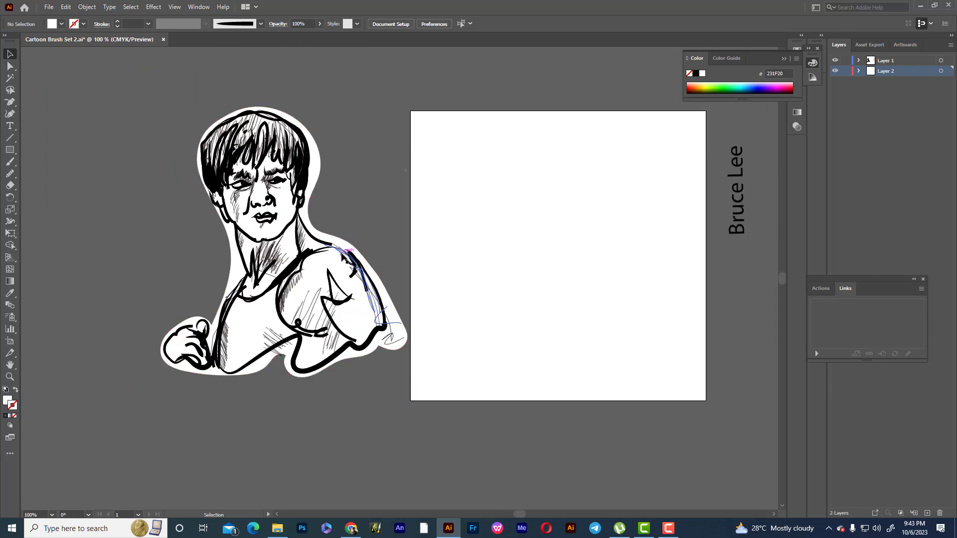
Move a loose thin stroke onto the artboard, then drag the drawing back onto it
mouse_move(349, 271)
left_mouse_down()
mouse_move(475, 266)
mouse_move(444, 268)
left_mouse_up()
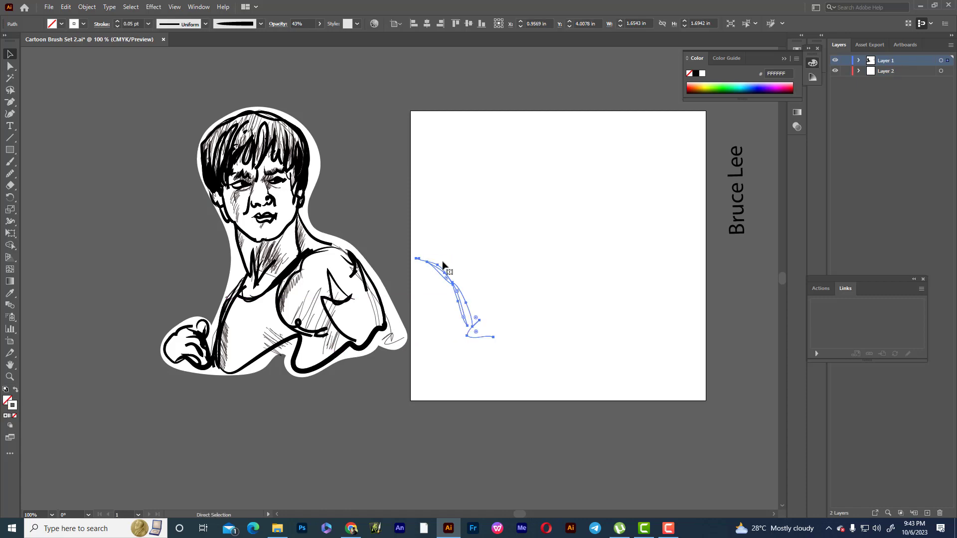
left_click(468, 254)
left_click(371, 343)
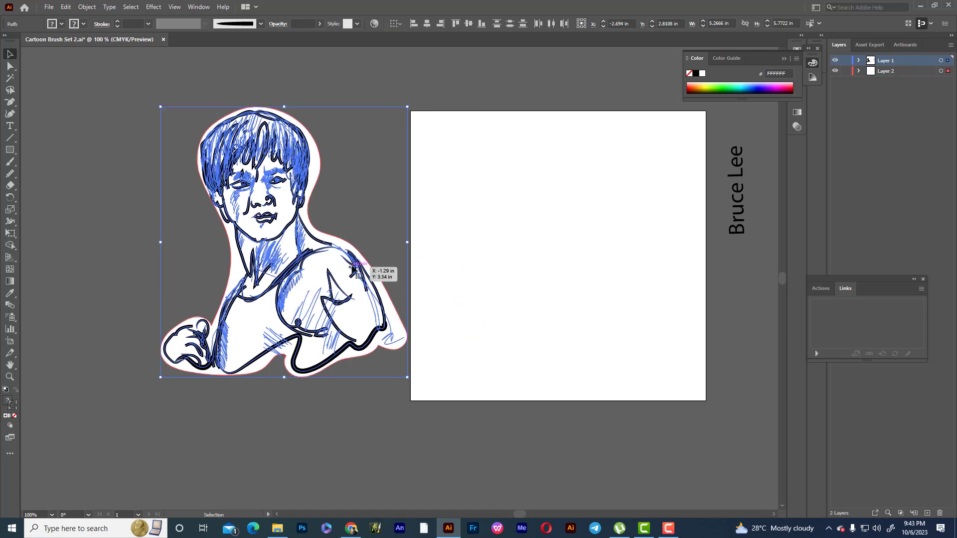
left_click_drag(357, 267, 648, 282)
Move the vertical 'Bruce Lee' title onto the artboard
left_click(743, 283)
scroll(744, 282, "down", 2)
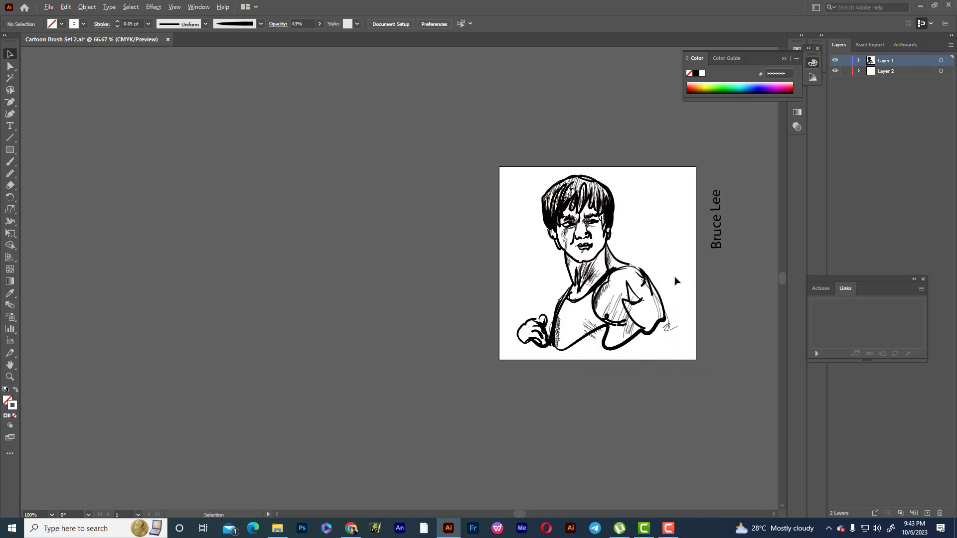
scroll(729, 277, "up", 4)
scroll(608, 206, "down", 2)
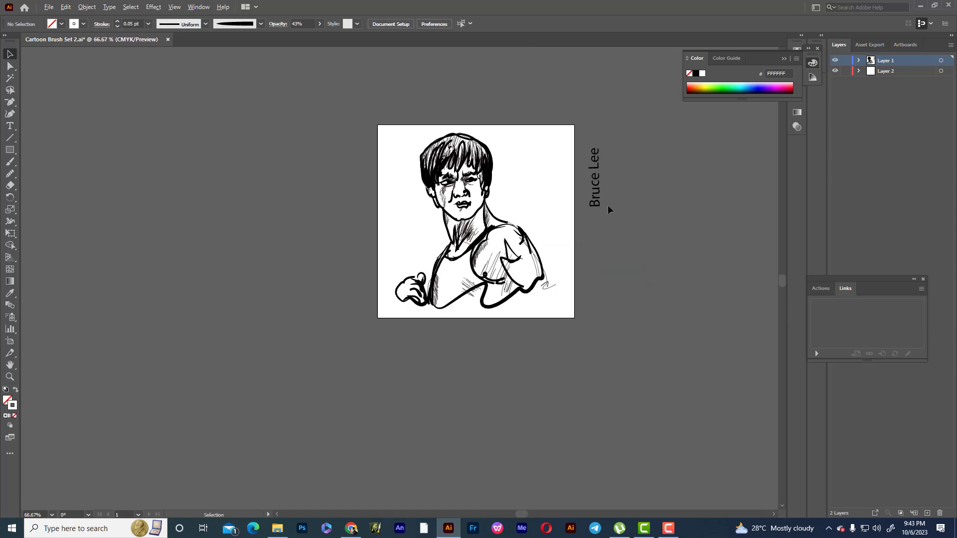
scroll(609, 205, "up", 1)
left_click_drag(586, 194, 512, 206)
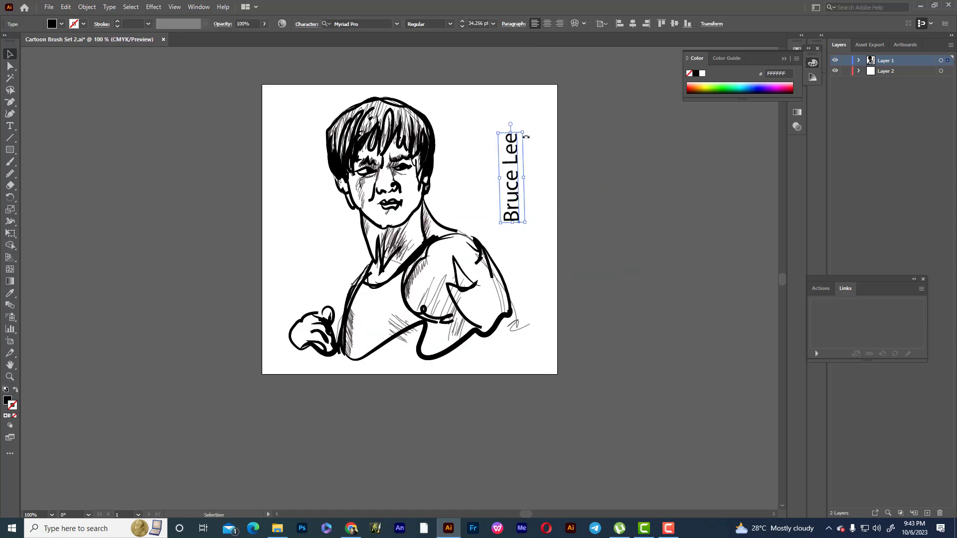
left_click(525, 130)
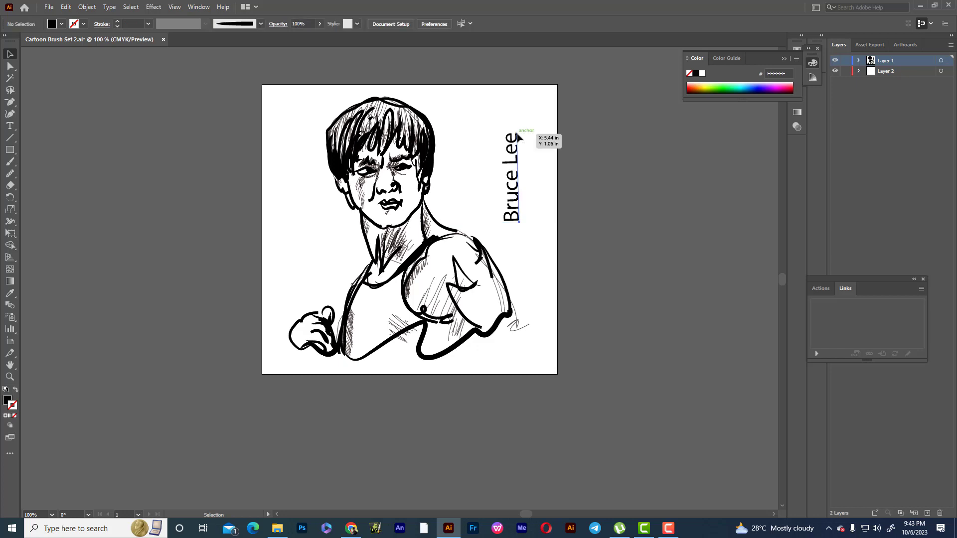
Enlarge the title, set it beside the figure, then scale it up further
left_click(522, 134)
left_click_drag(526, 129, 532, 102)
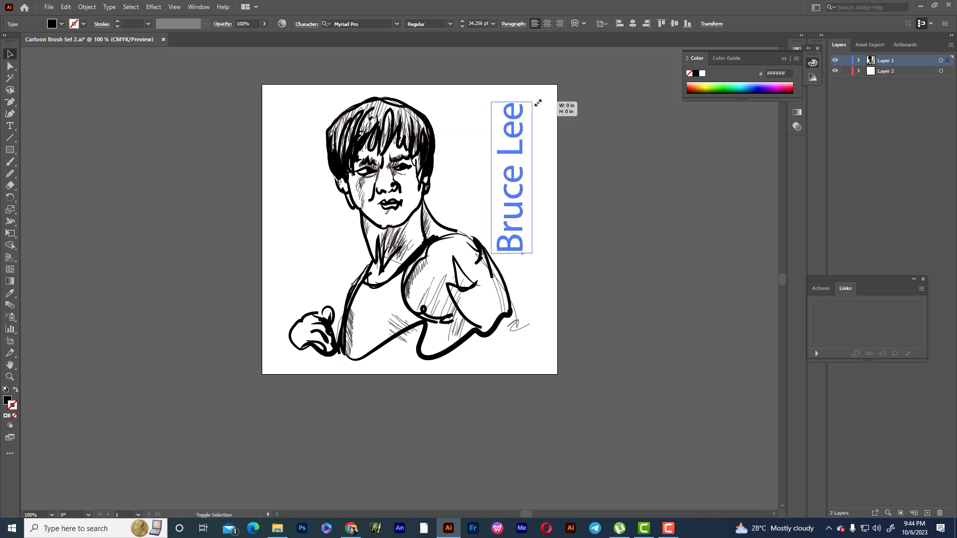
left_click_drag(520, 140, 532, 218)
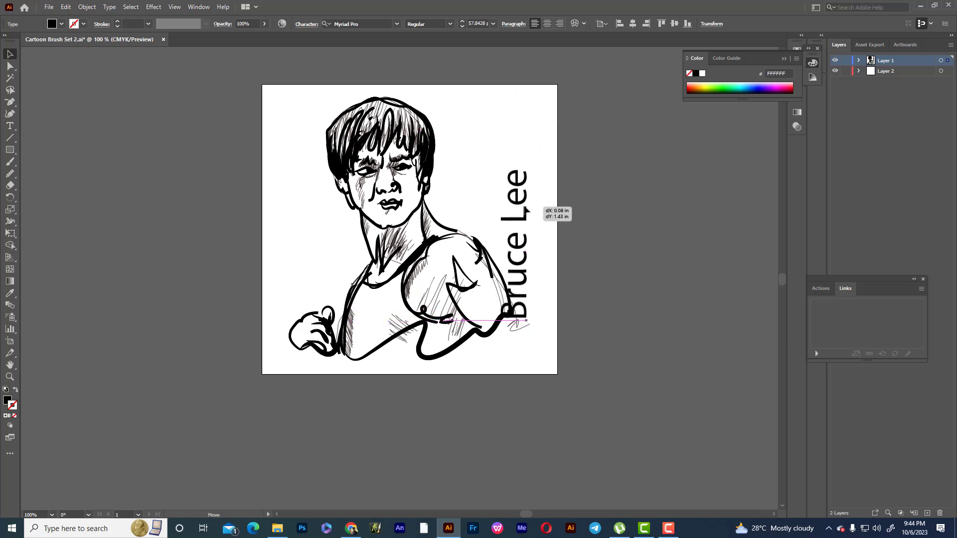
left_click_drag(533, 218, 534, 219)
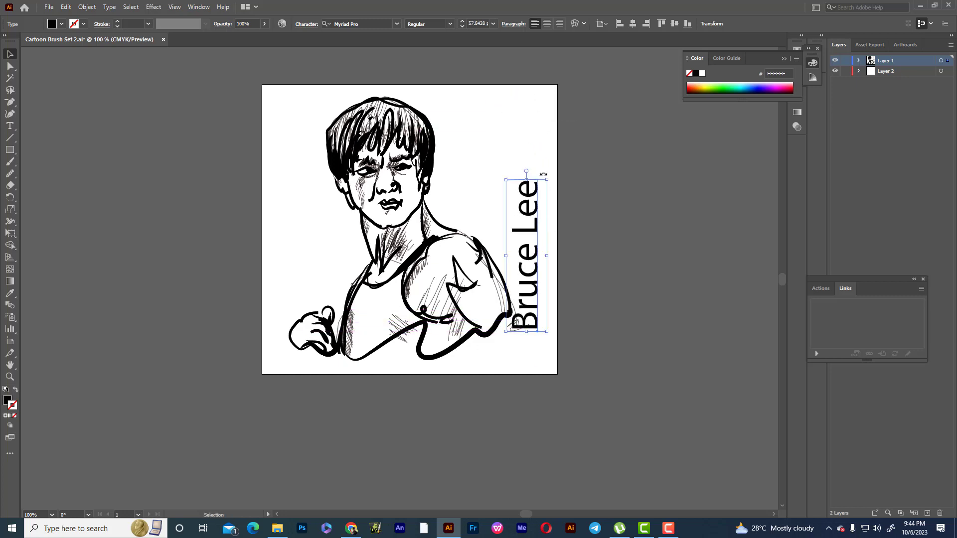
mouse_move(548, 180)
left_mouse_down()
mouse_move(550, 164)
mouse_move(532, 176)
mouse_move(692, 187)
left_mouse_up()
left_click(474, 196)
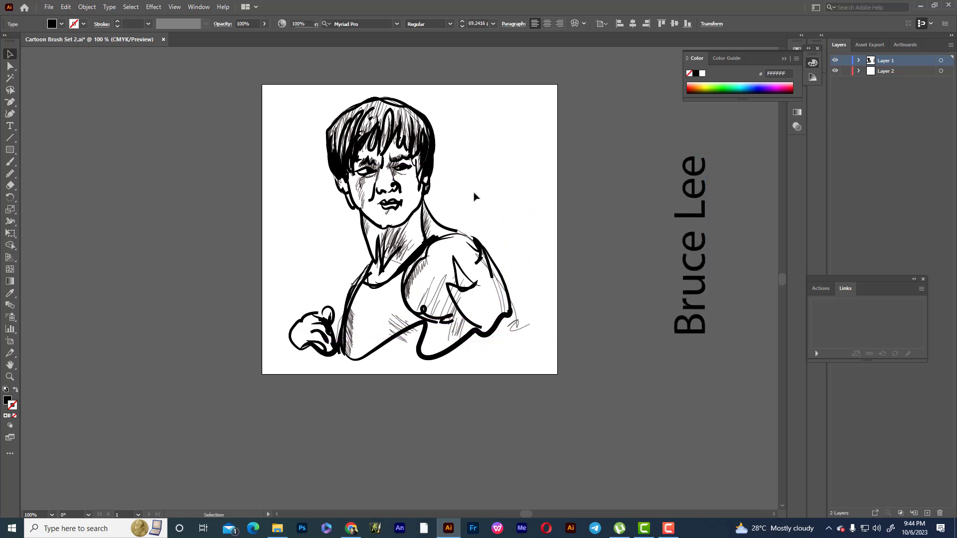
Scale the whole drawing down from a corner and reposition it on the artboard
left_click_drag(282, 95, 547, 359)
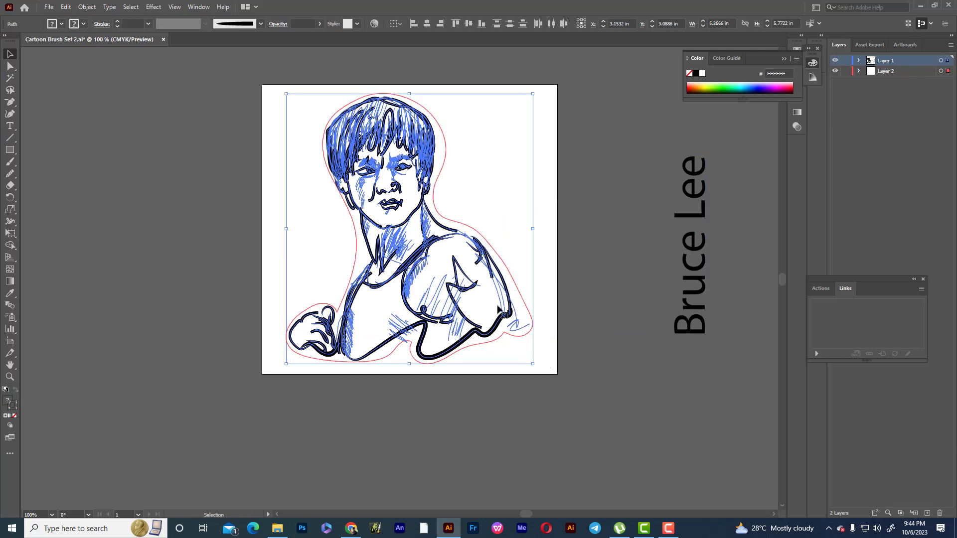
left_click_drag(498, 306, 479, 302)
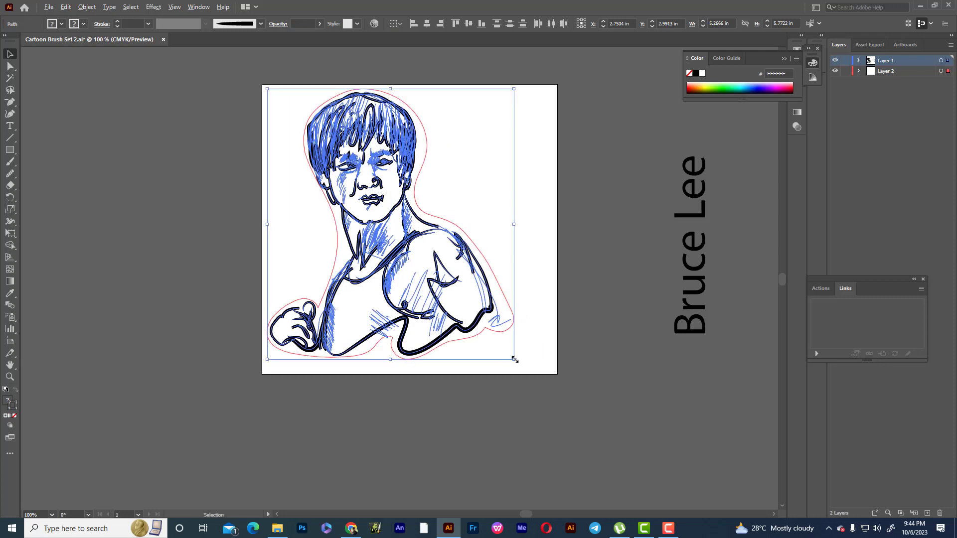
left_click_drag(514, 359, 491, 335)
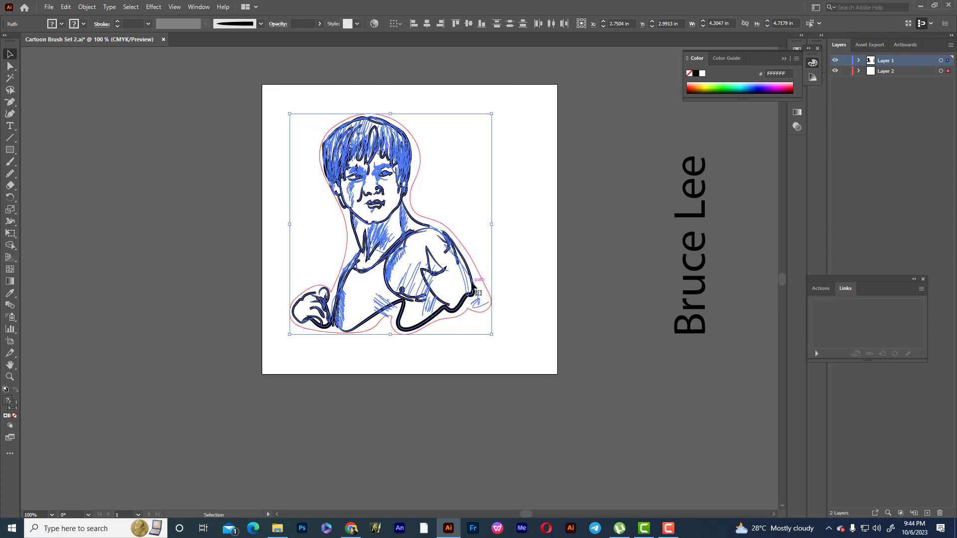
left_click_drag(475, 284, 471, 292)
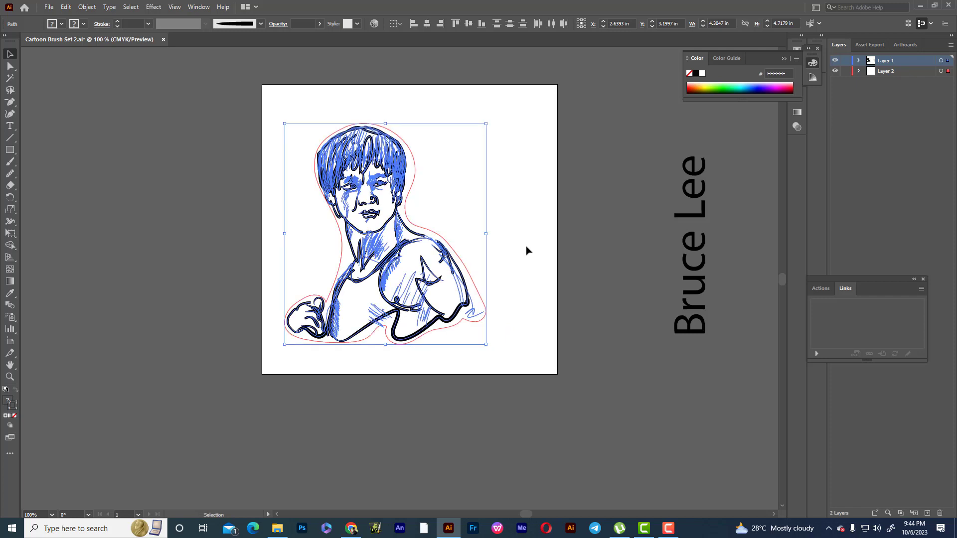
Place the title against the figure's right shoulder, then shift both slightly right
left_click_drag(629, 124, 728, 315)
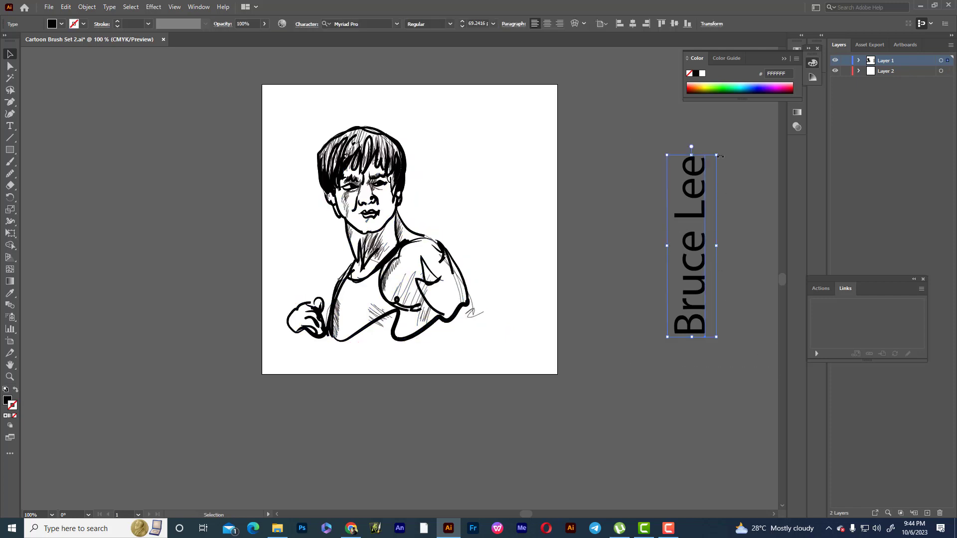
left_click_drag(721, 154, 716, 162)
left_click_drag(701, 215, 491, 212)
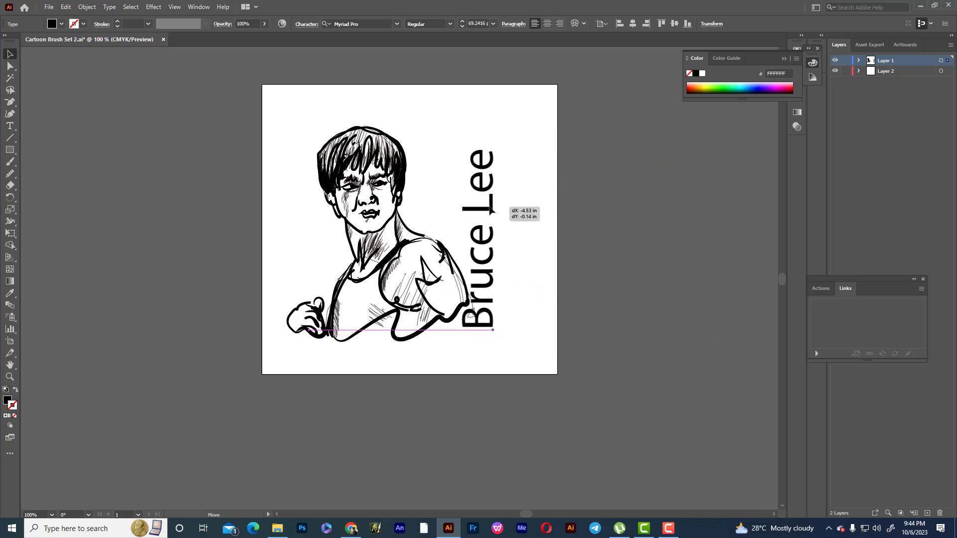
left_click_drag(491, 212, 491, 212)
left_click(265, 124)
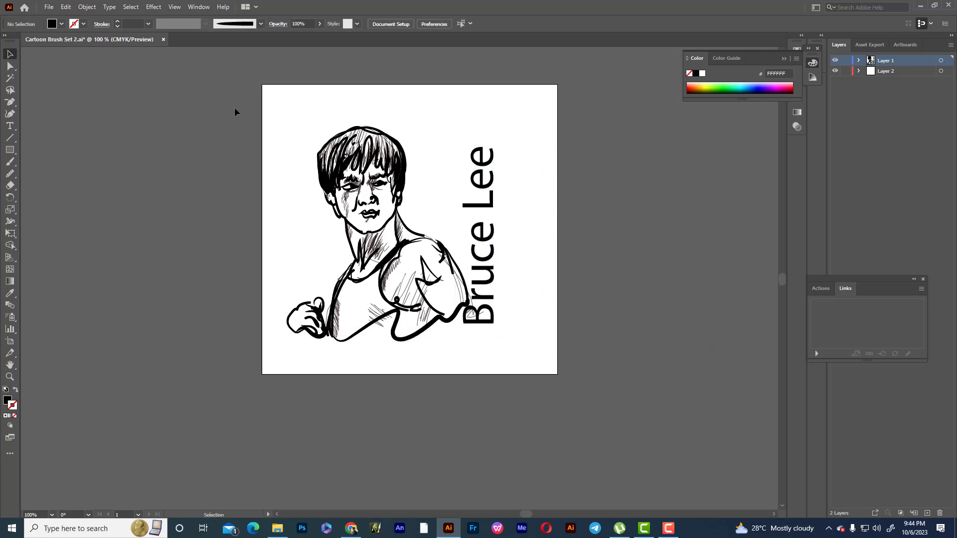
left_click_drag(235, 105, 651, 361)
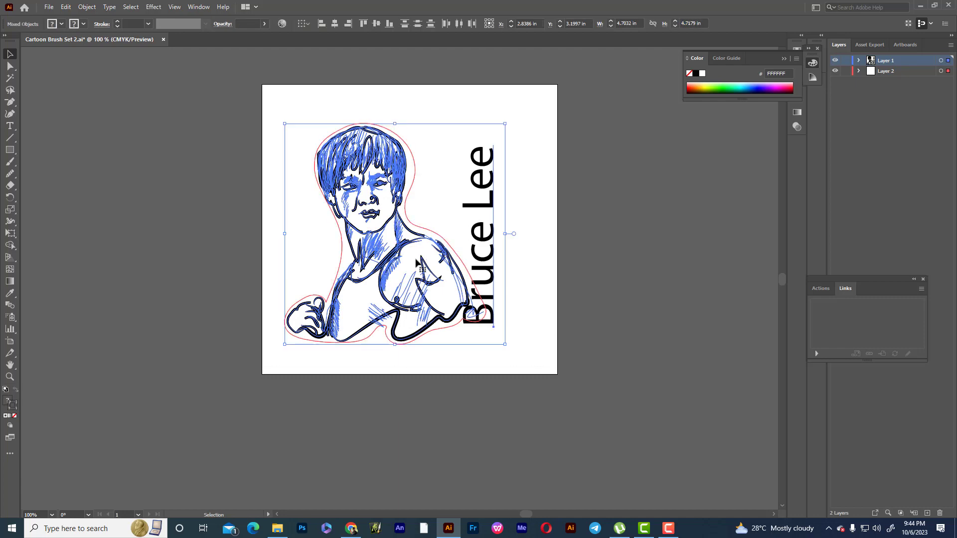
mouse_move(416, 263)
left_mouse_down()
mouse_move(427, 258)
mouse_move(416, 263)
left_mouse_up()
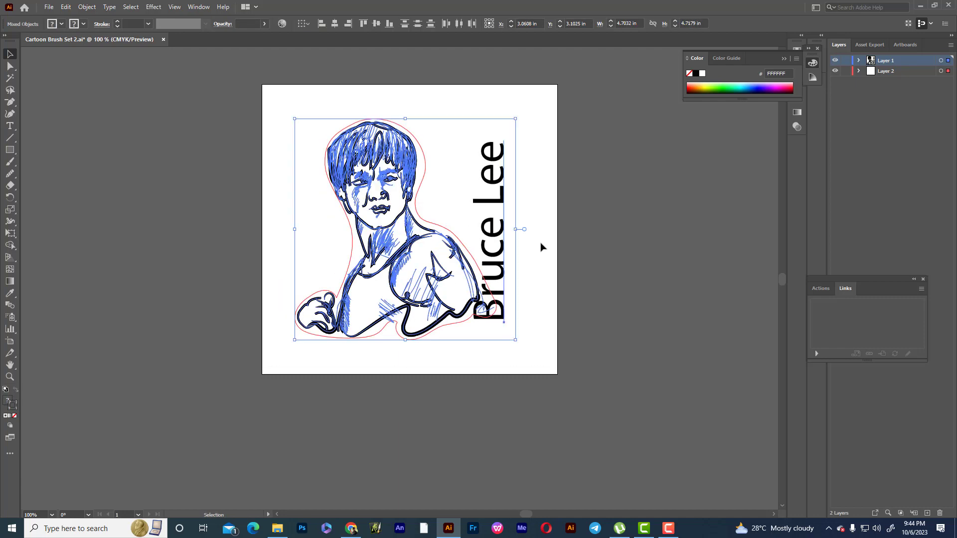
left_click(543, 247)
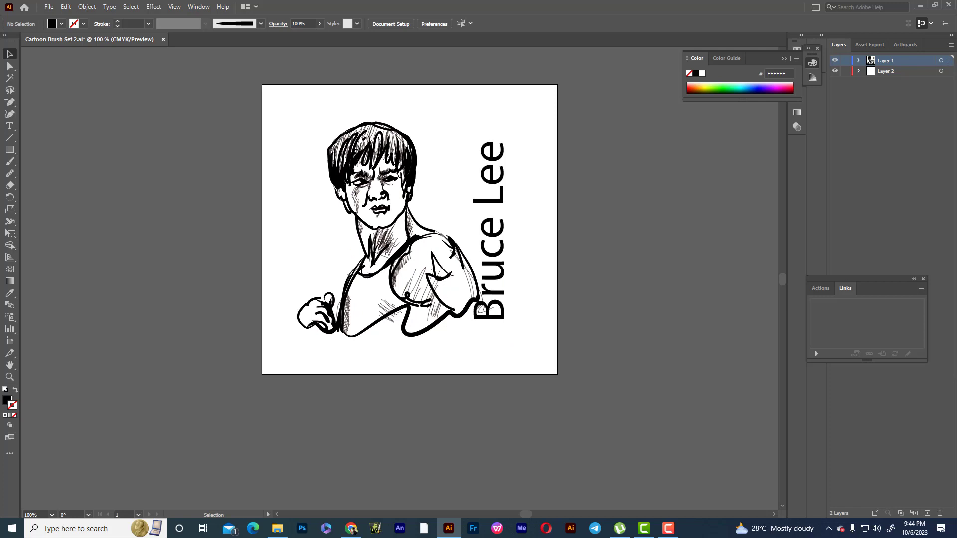